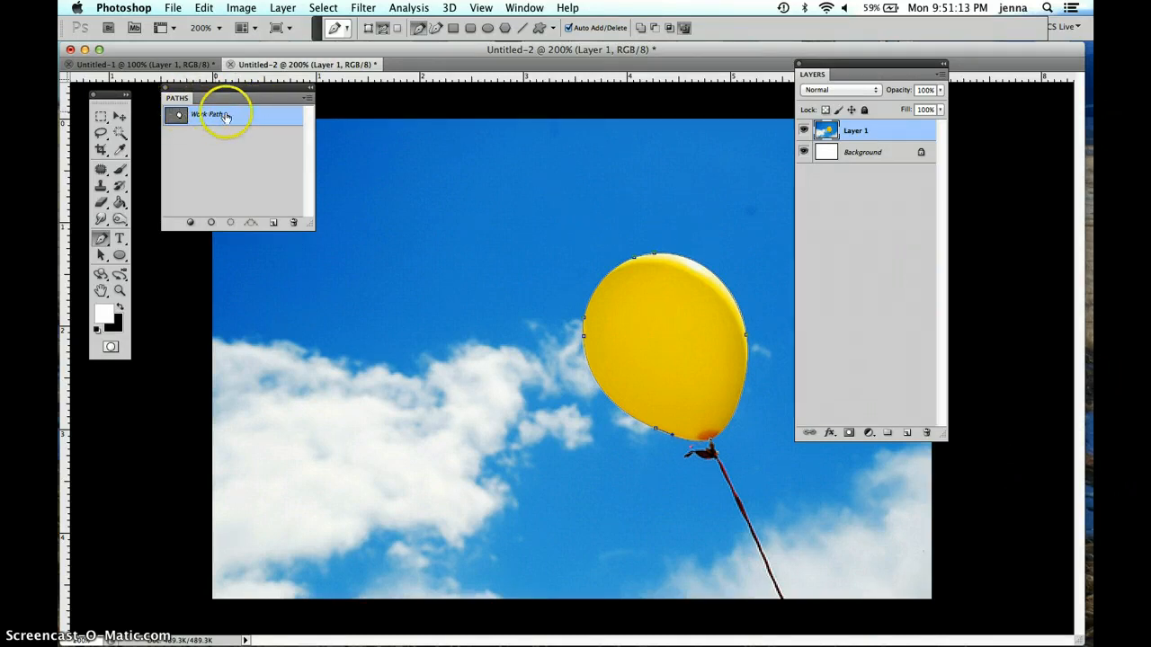
- Save the balloon's work path under the name "Yellow balloon"
double_click(250, 116)
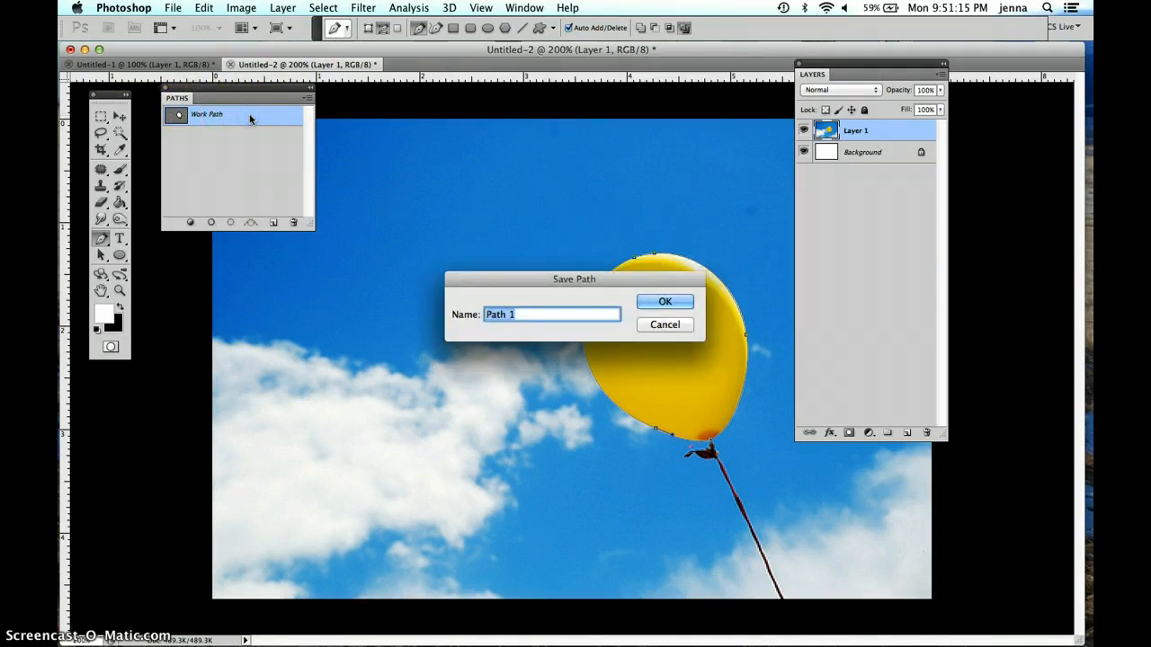
type("Yellow balloon")
left_click(665, 302)
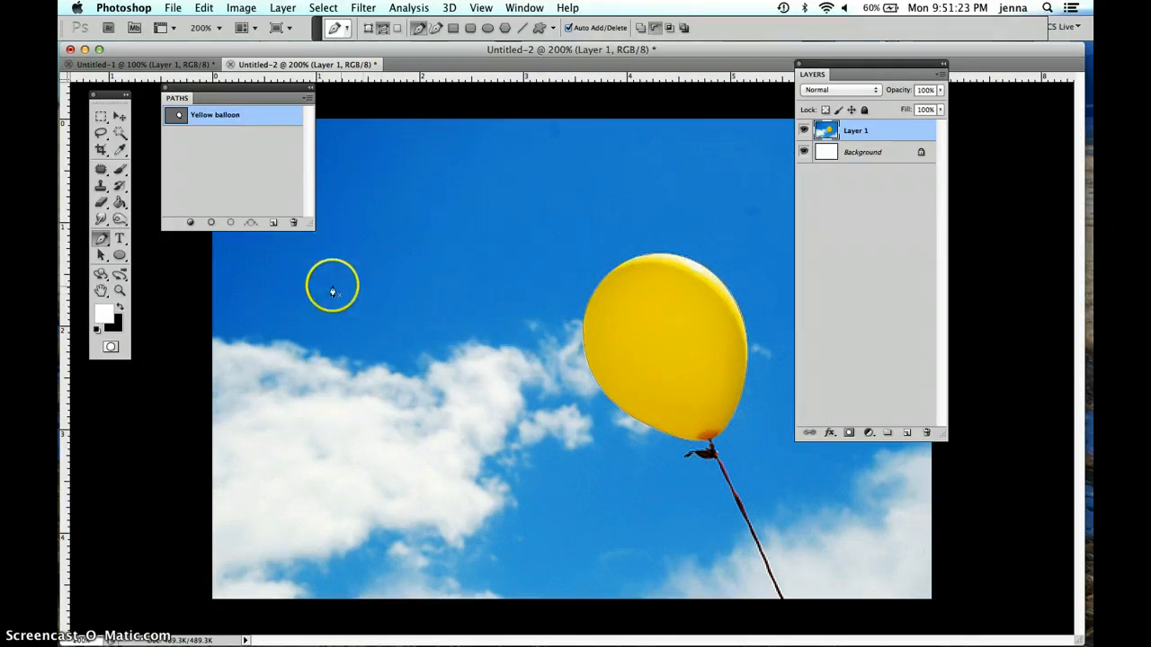
- Load the Yellow balloon path as a selection, and open Refine Edge for it with its settings moved clear of the paths list
left_click(230, 223)
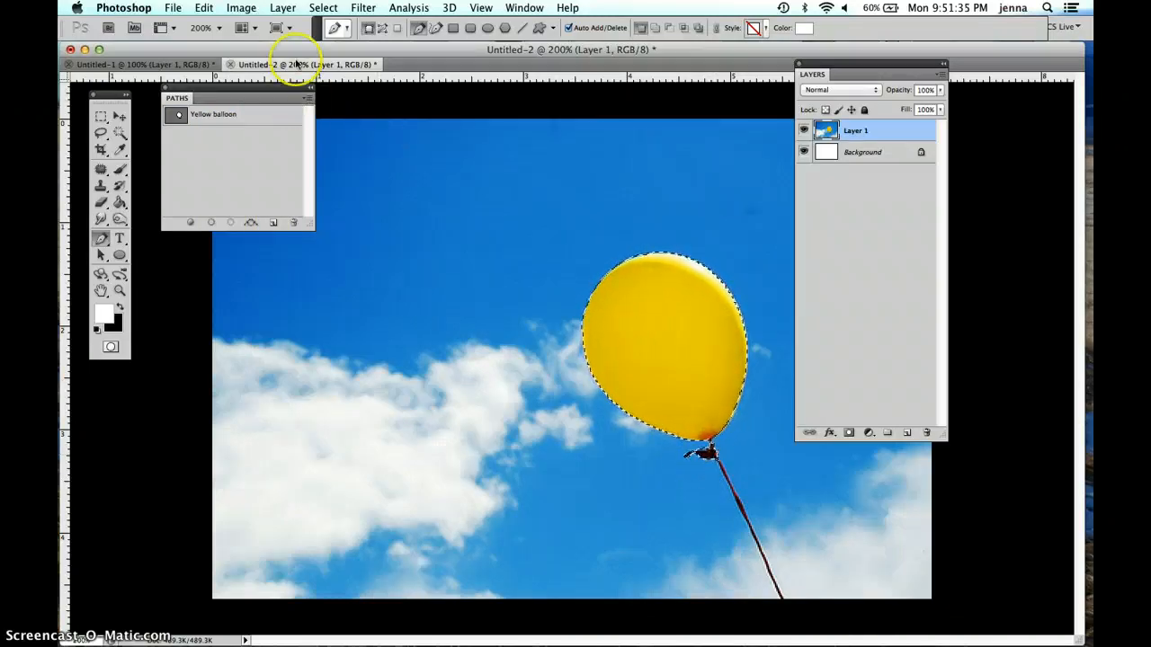
left_click(323, 9)
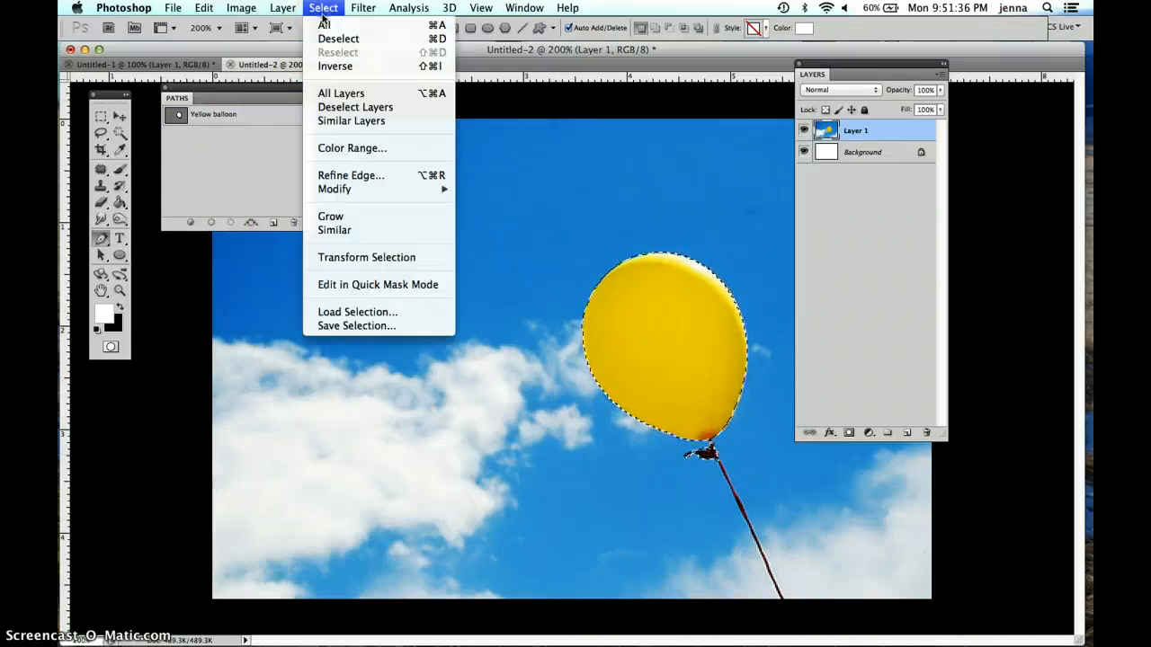
left_click(348, 175)
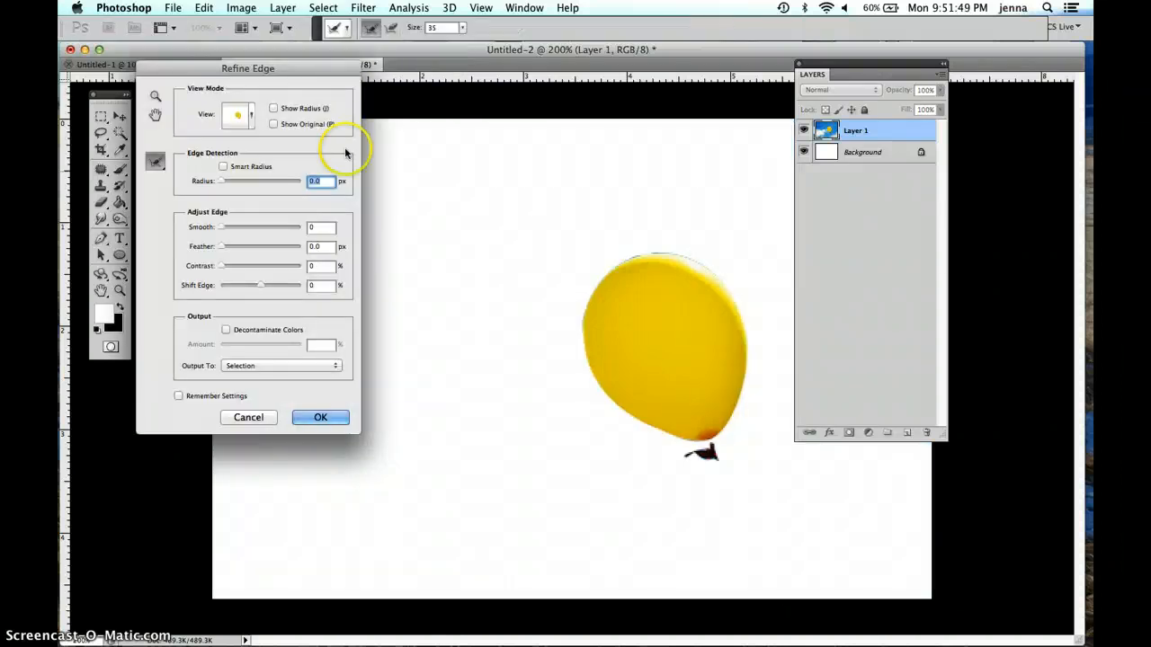
left_click_drag(339, 68, 463, 62)
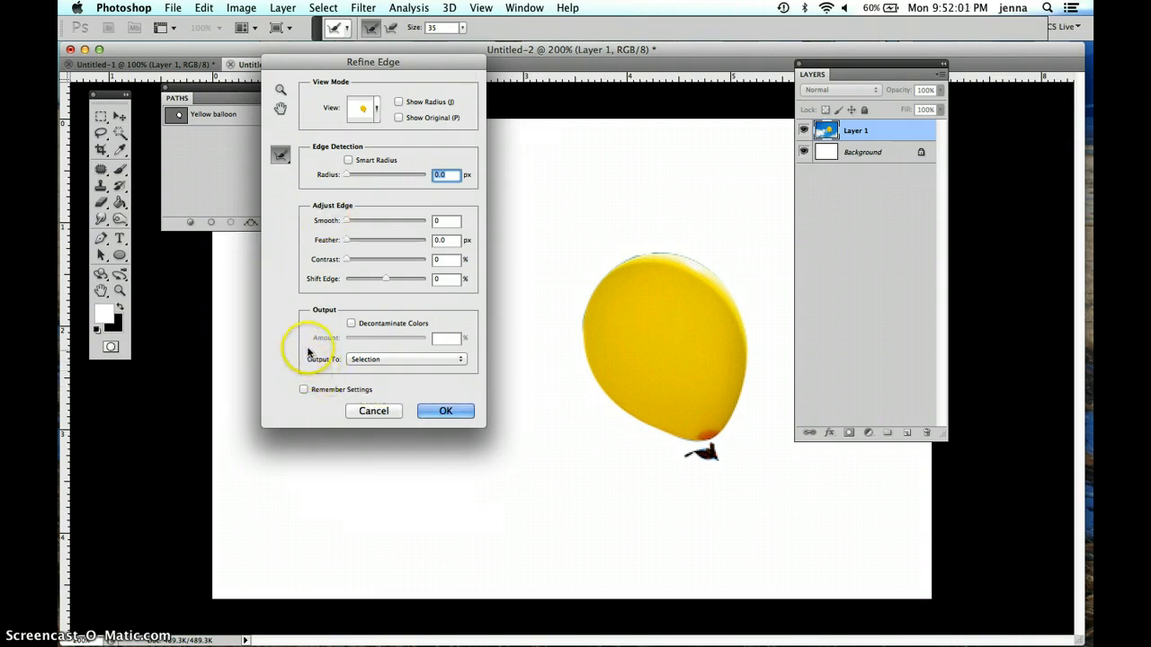
left_click(353, 360)
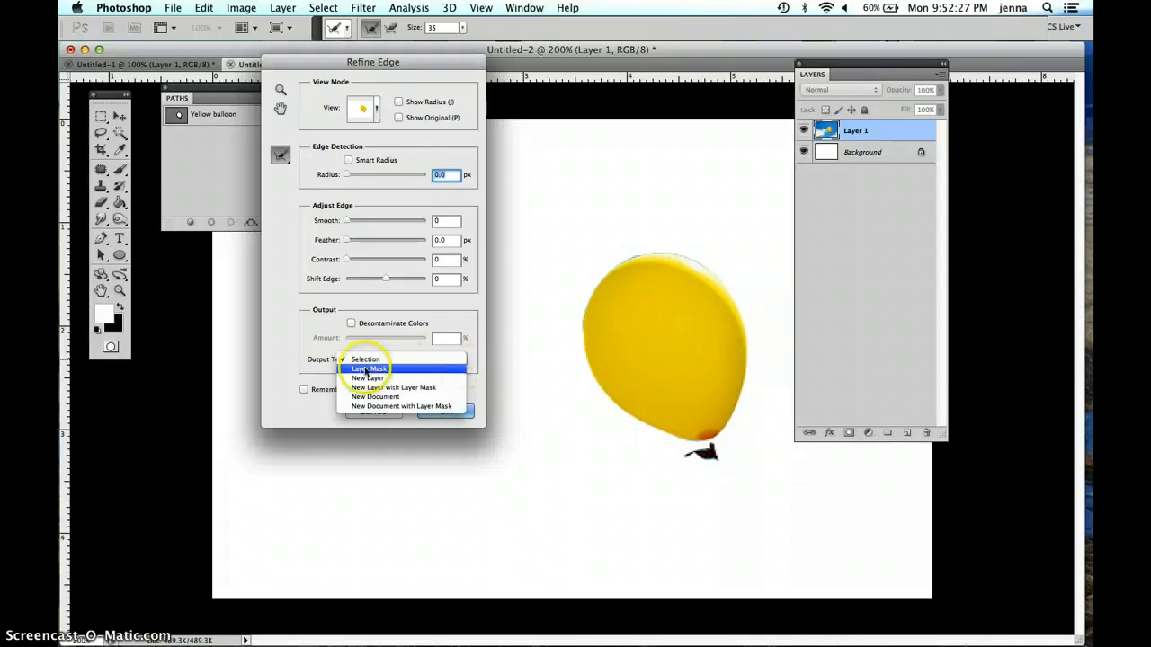
left_click(278, 337)
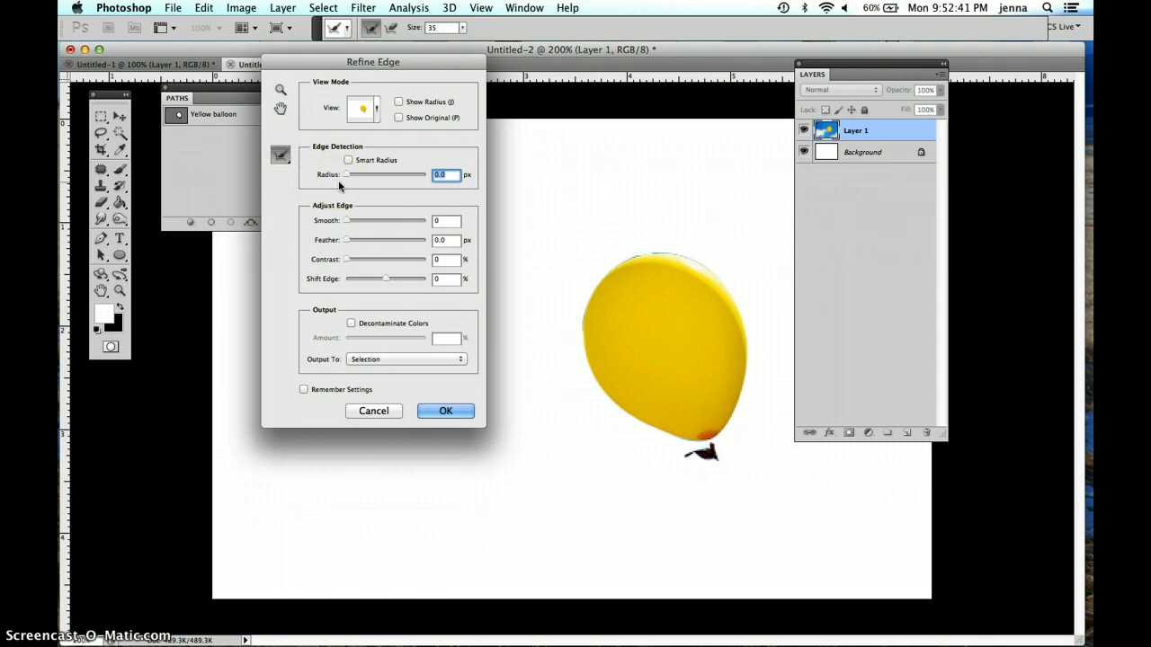
- Refine the balloon's edge with Smooth 8, Feather 0.3 px, Contrast 5% and Shift Edge -51%
left_click_drag(347, 221, 351, 225)
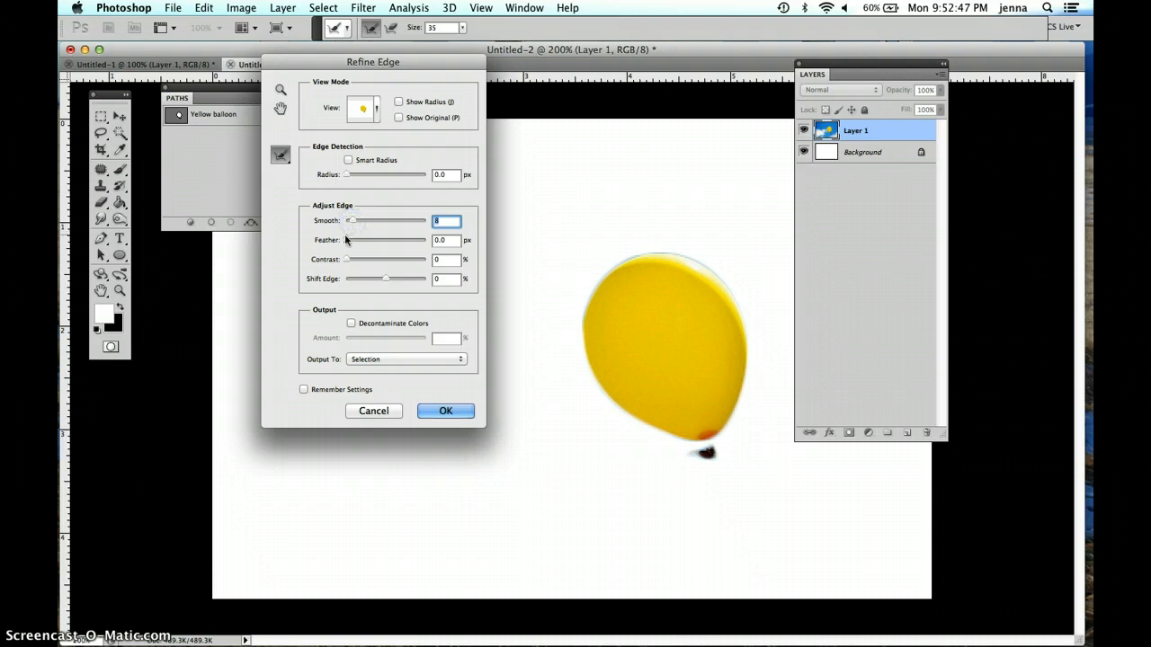
left_click(349, 242)
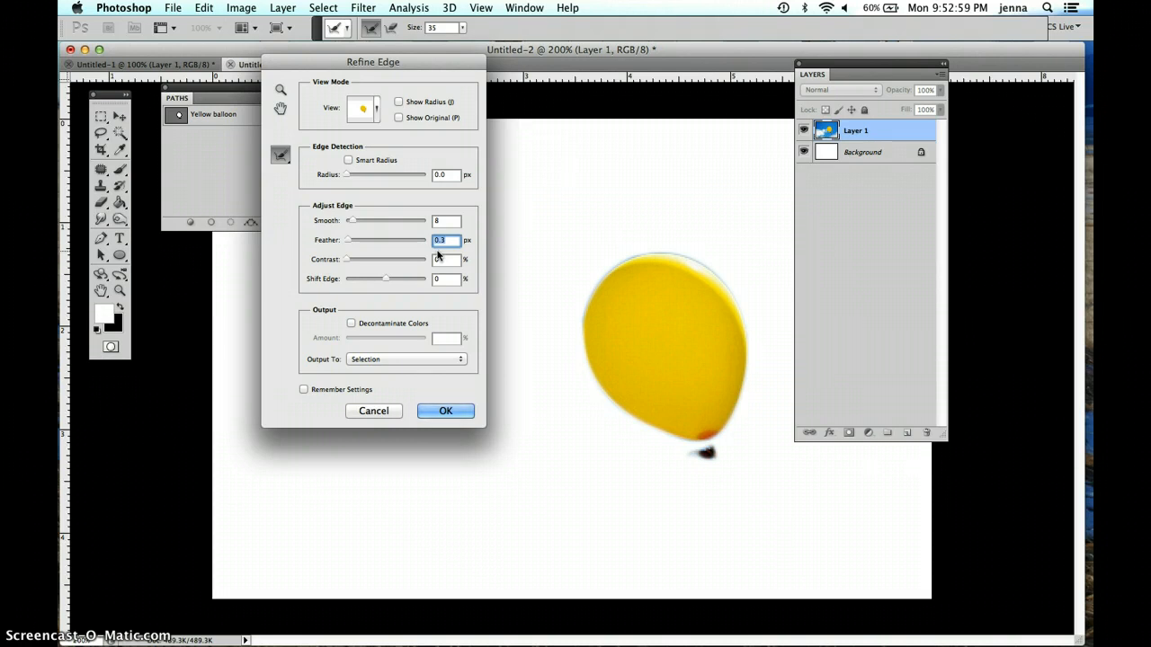
left_click_drag(346, 260, 349, 262)
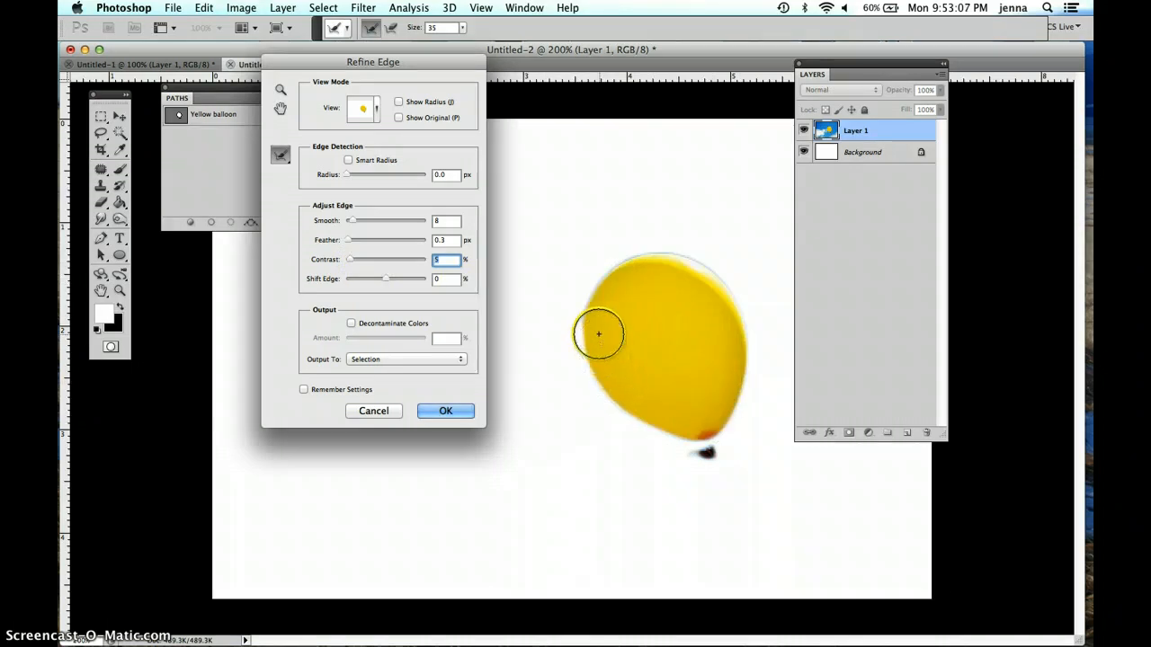
left_click_drag(387, 279, 381, 281)
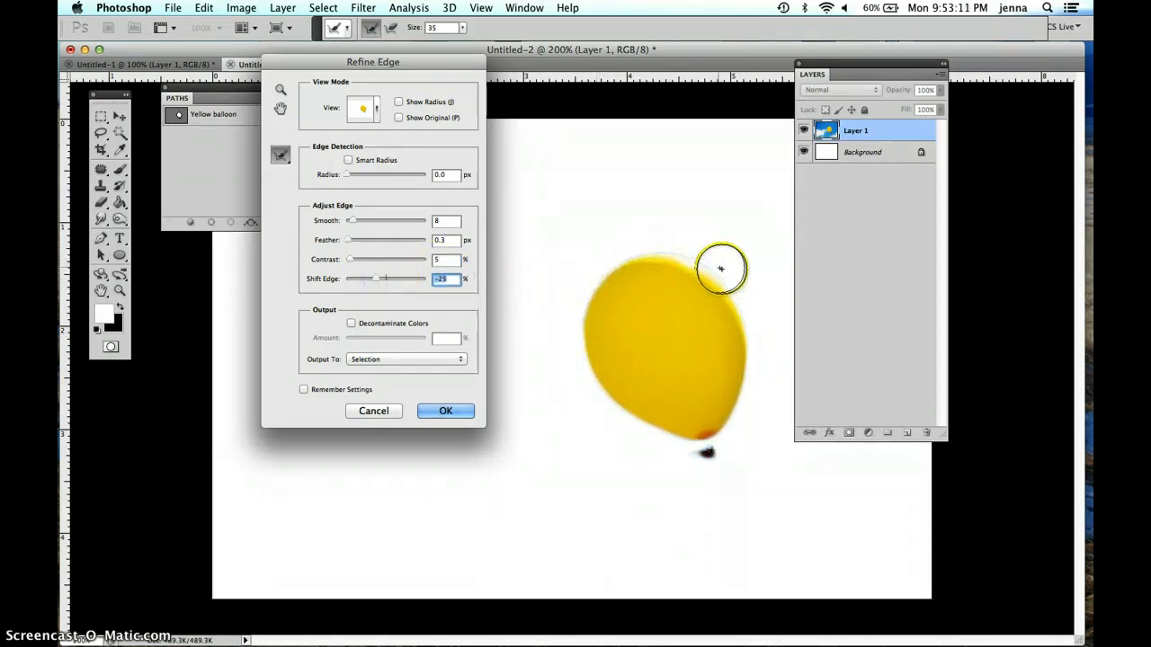
left_click_drag(376, 278, 365, 279)
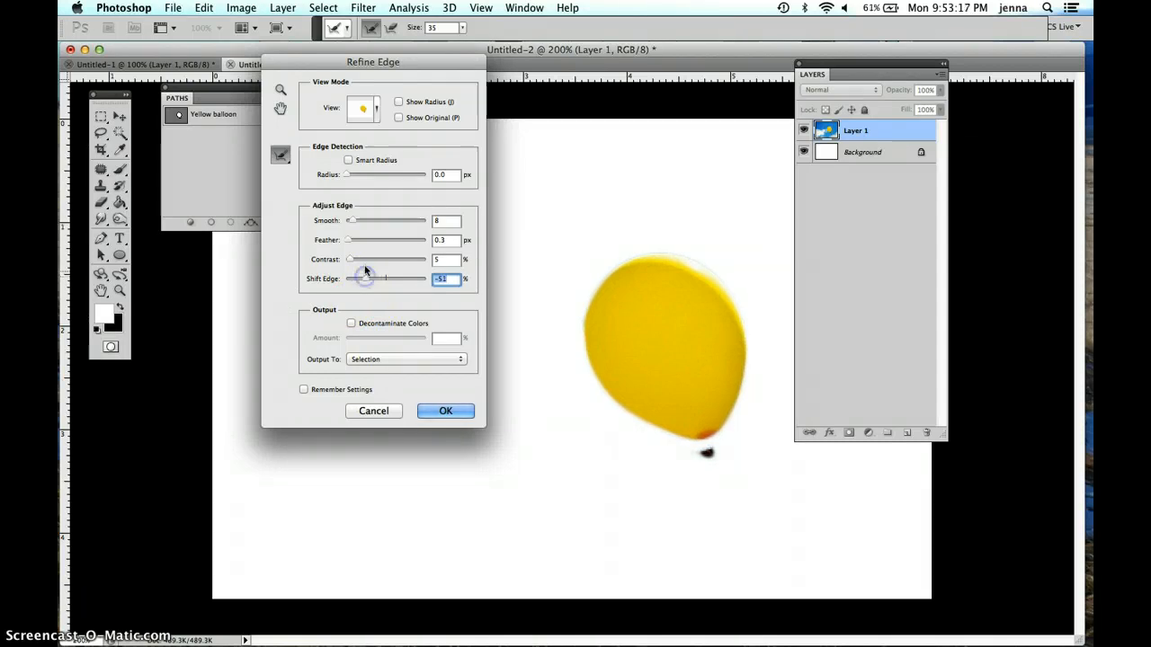
- Reduce the edge refinement to Smooth 2 and Shift Edge -35%
left_click(347, 241)
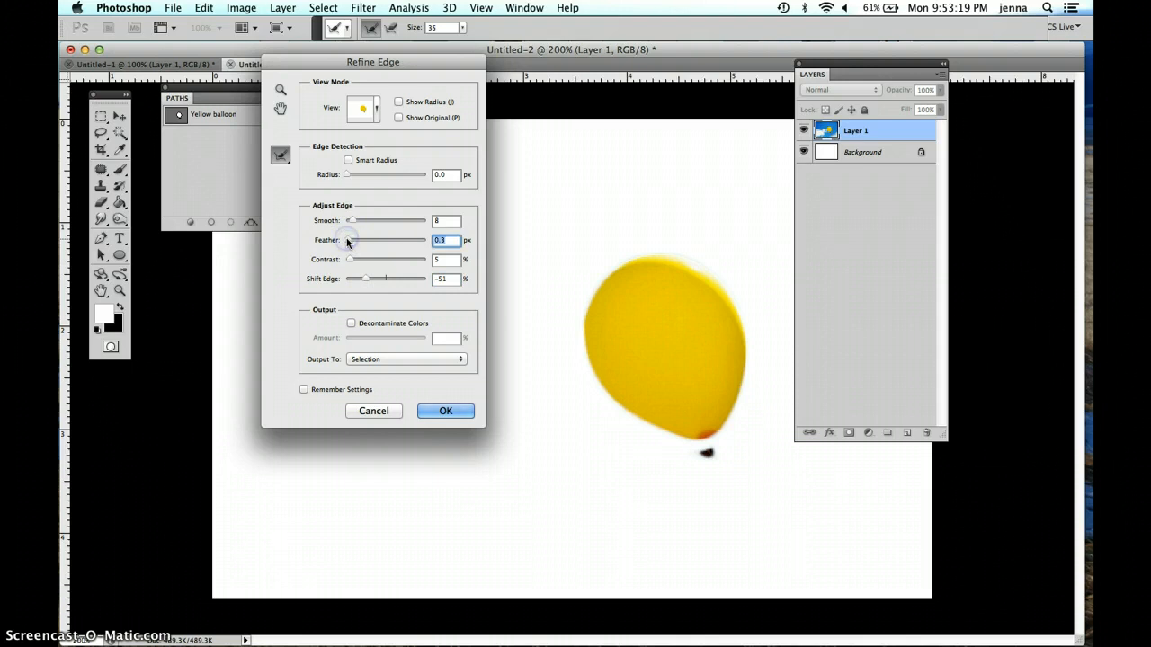
left_click_drag(350, 222, 347, 221)
left_click(366, 280)
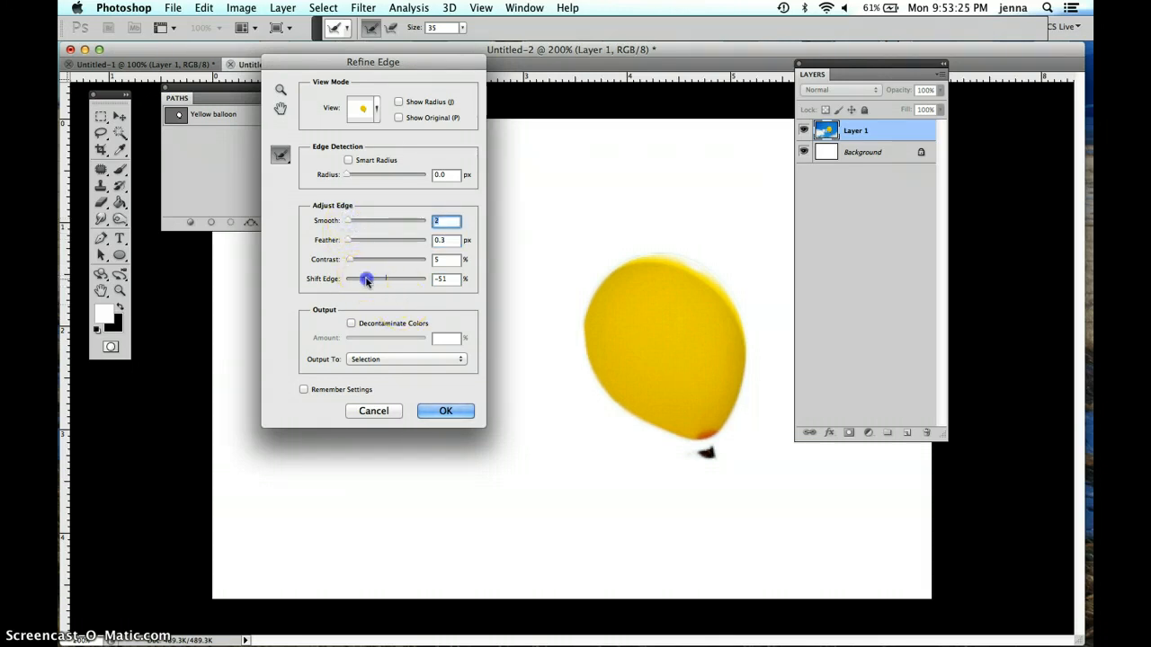
left_click_drag(366, 280, 372, 281)
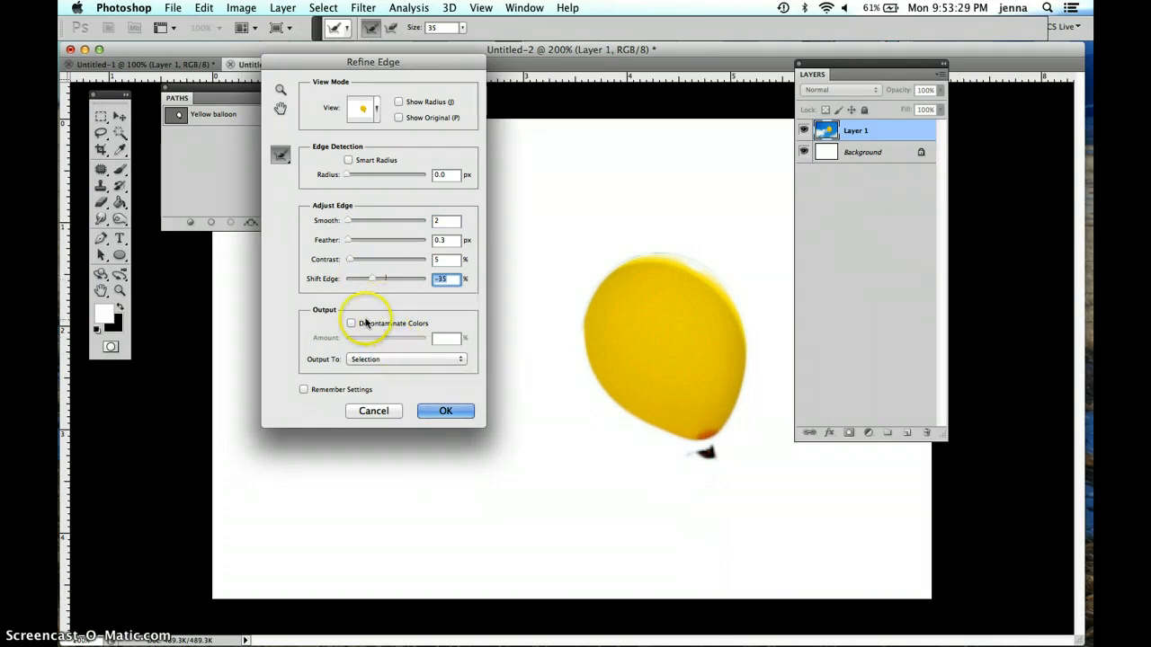
- Output the refined balloon selection to a New Layer with Layer Mask and apply the refinement
left_click(398, 361)
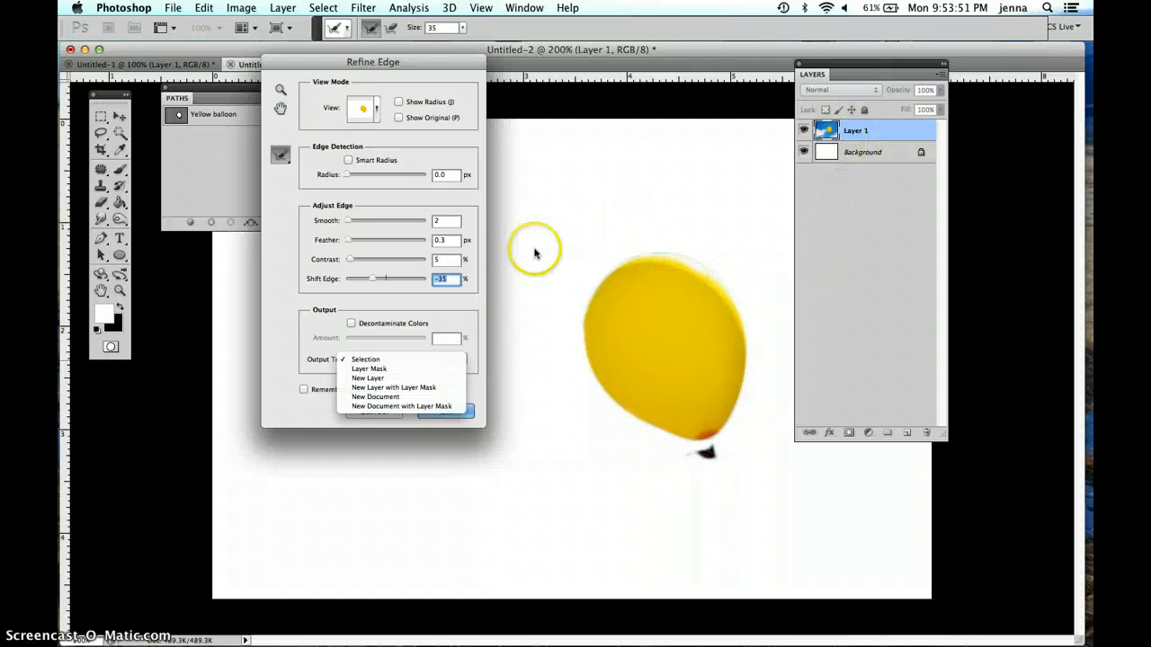
left_click(409, 388)
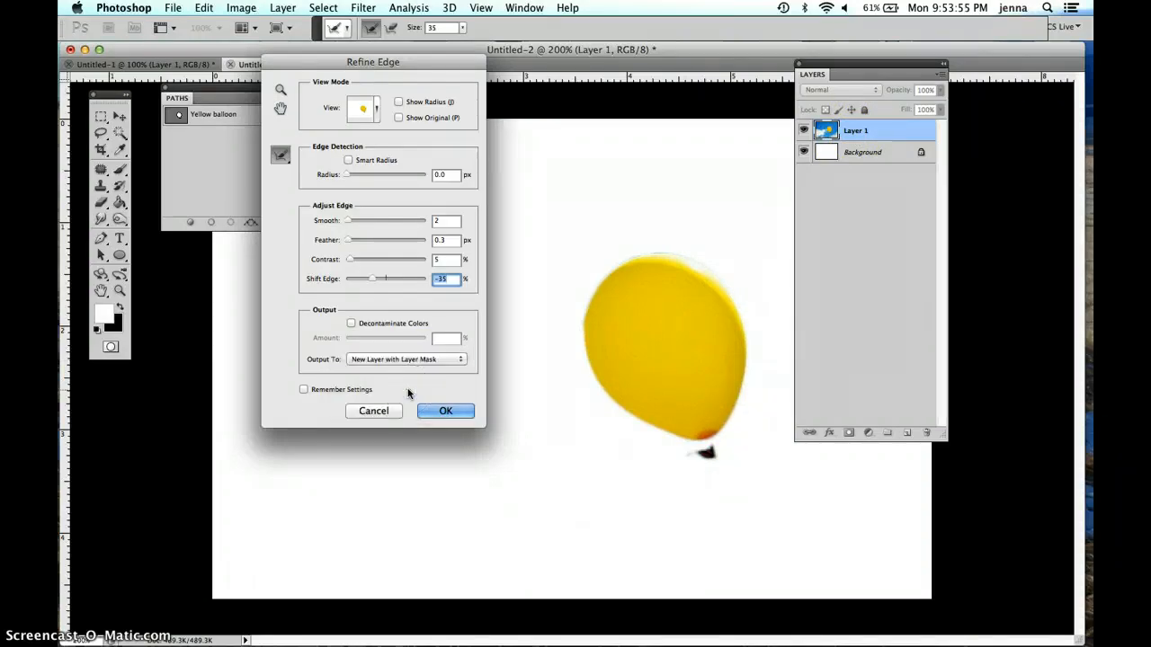
left_click(442, 410)
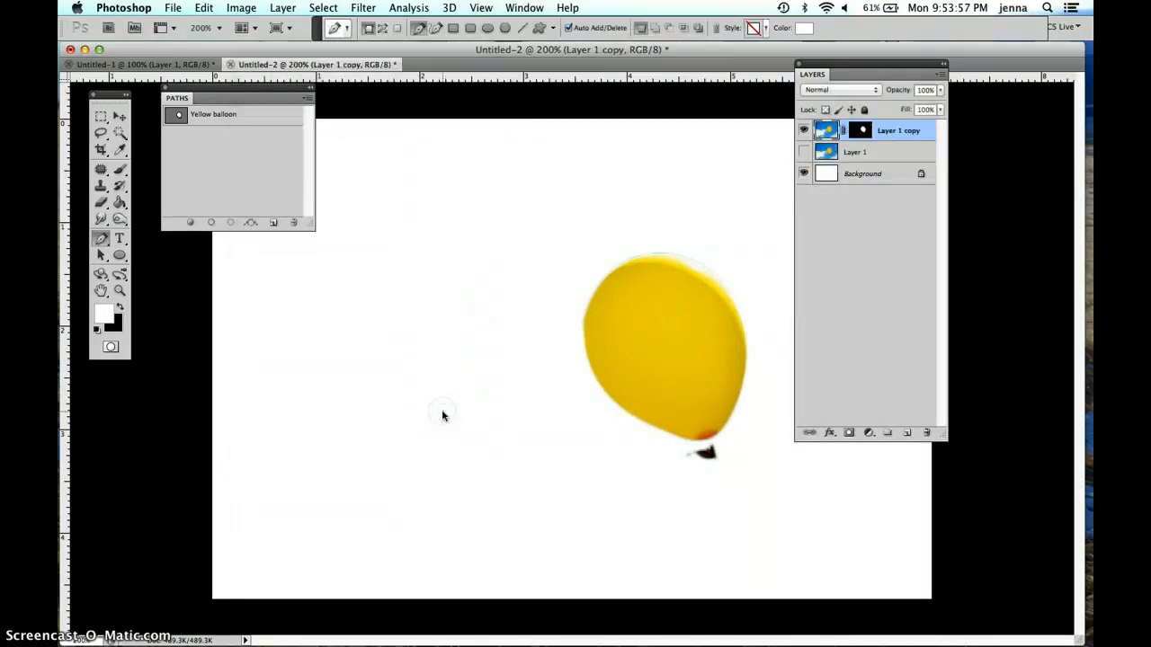
- Make the layer mask of Layer 1 copy the active target instead of its image
left_click(868, 133)
left_click(858, 135)
left_click(858, 136)
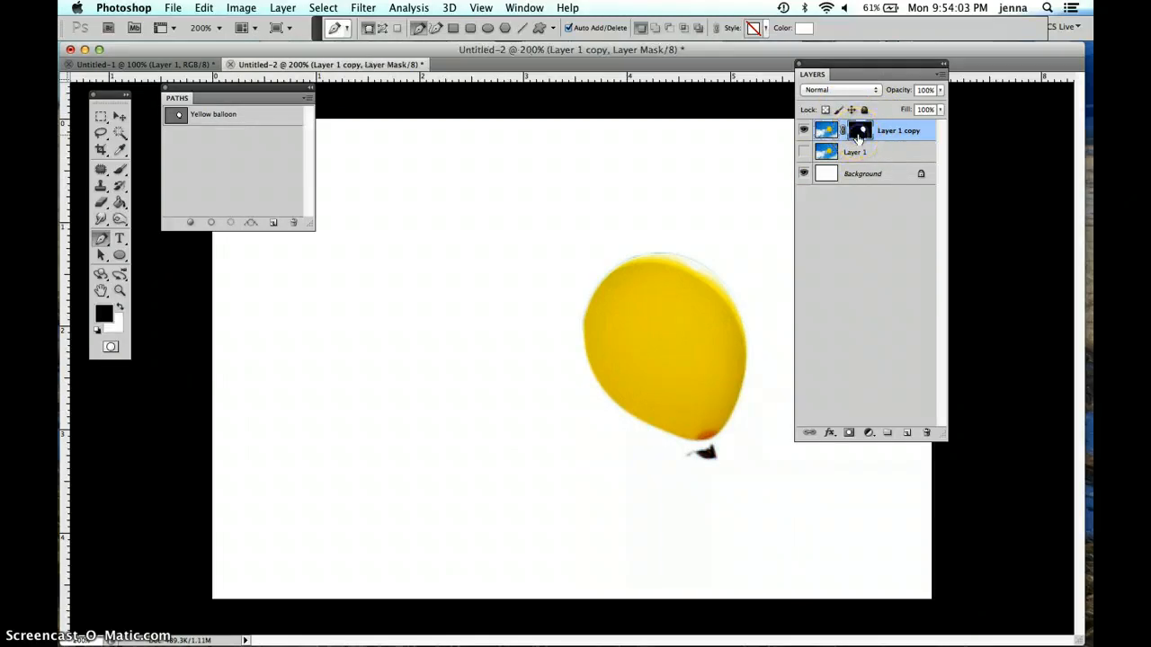
left_click(829, 132)
left_click(861, 131)
left_click(857, 133)
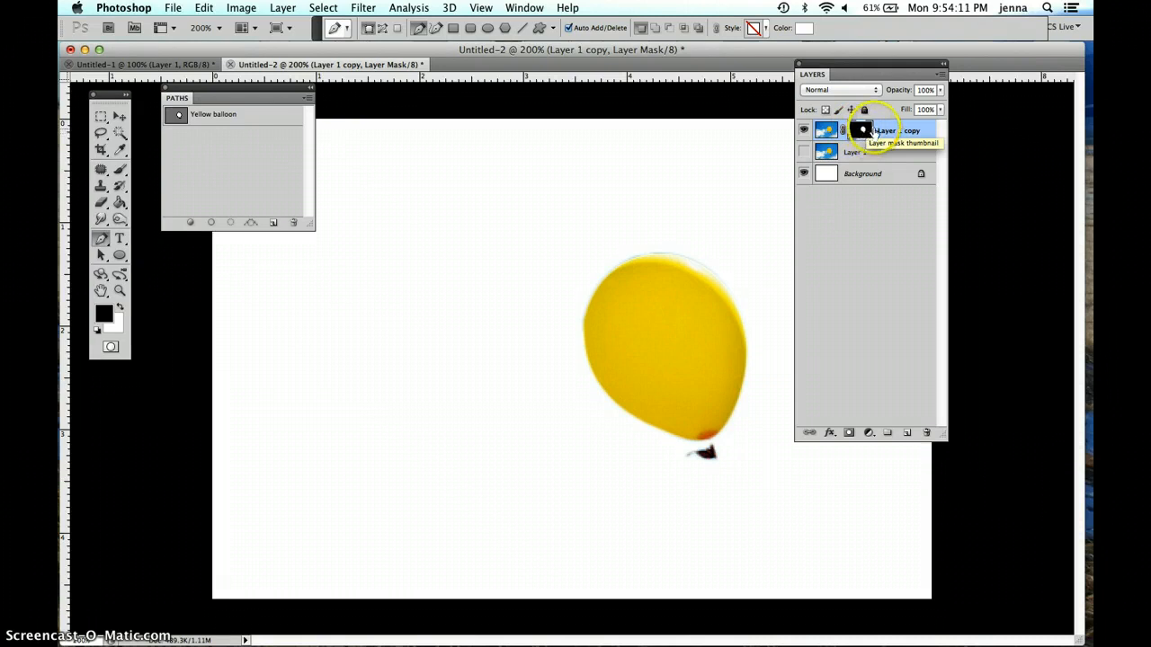
left_click(679, 170)
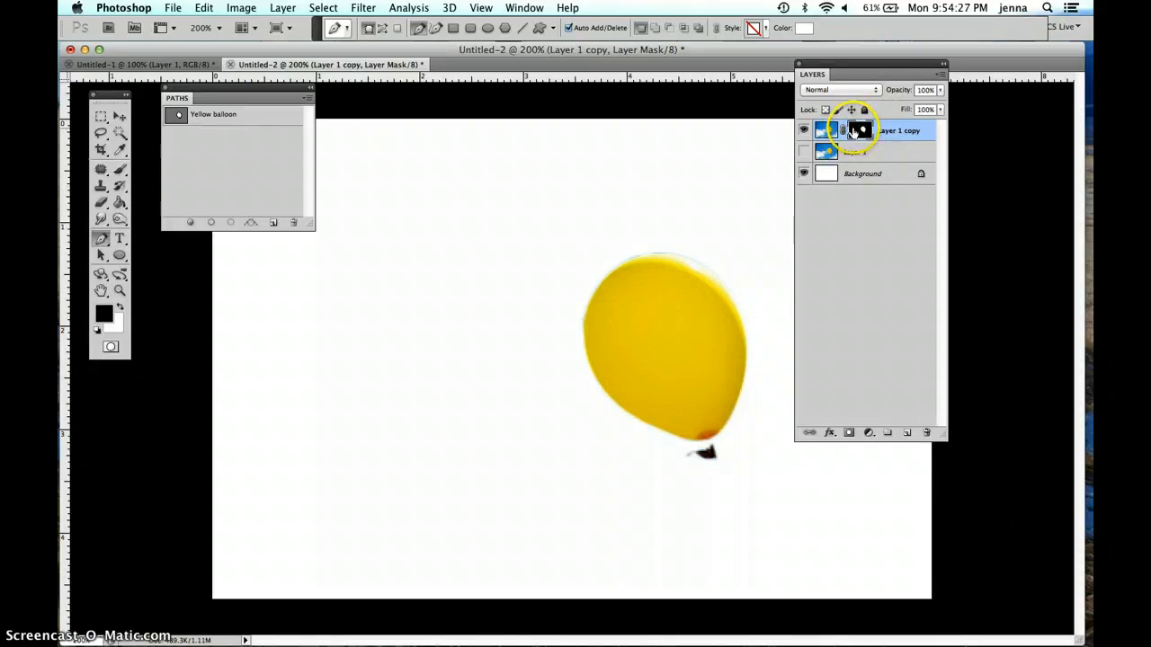
- Move the tools nearer to the balloon, choose the Brush tool and reduce the brush size to 15 px
left_click_drag(118, 97, 355, 151)
left_click(356, 225)
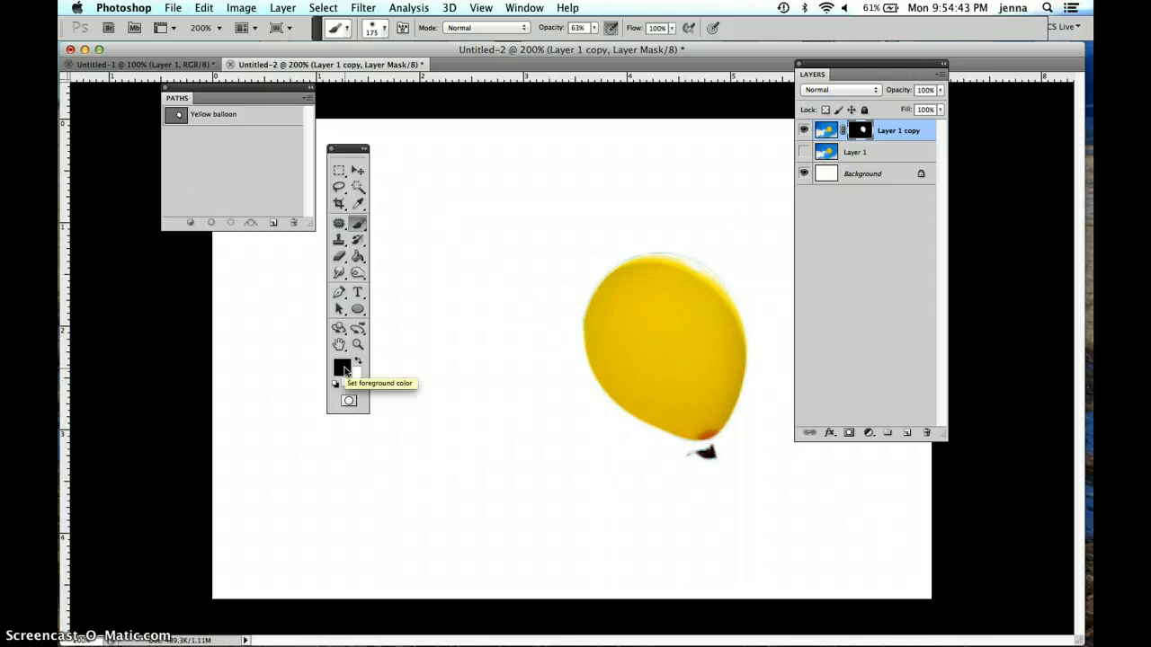
key("[")
key("[")
key("[")
key("[")
key("[")
key("[")
key("[")
key("[")
key("[")
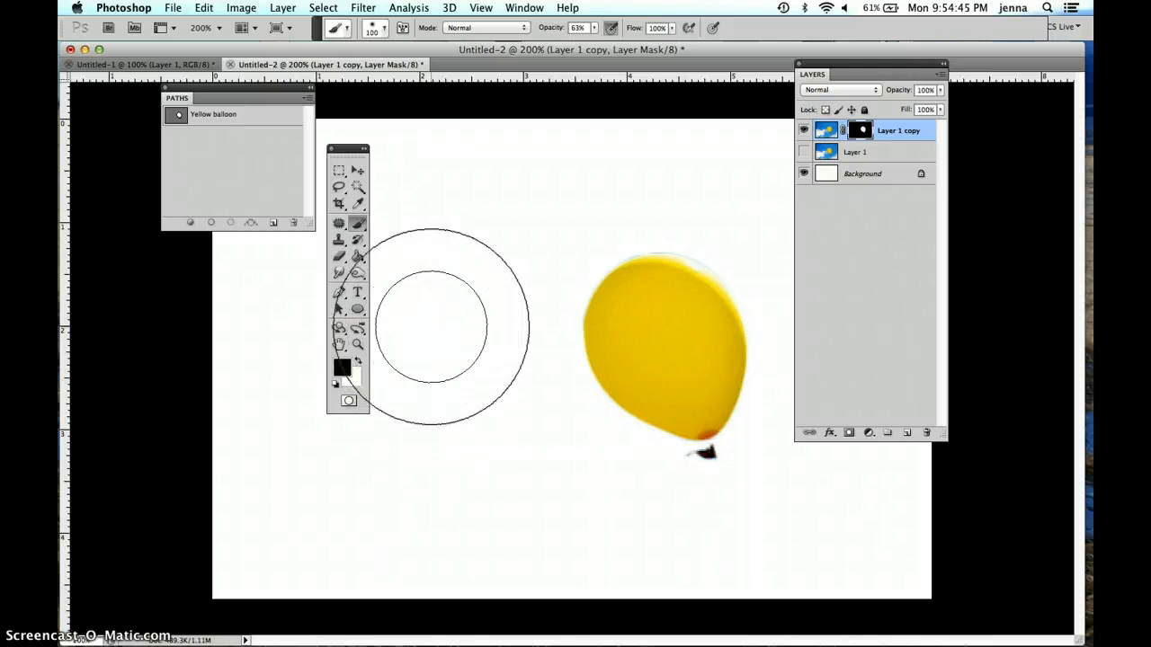
key("[")
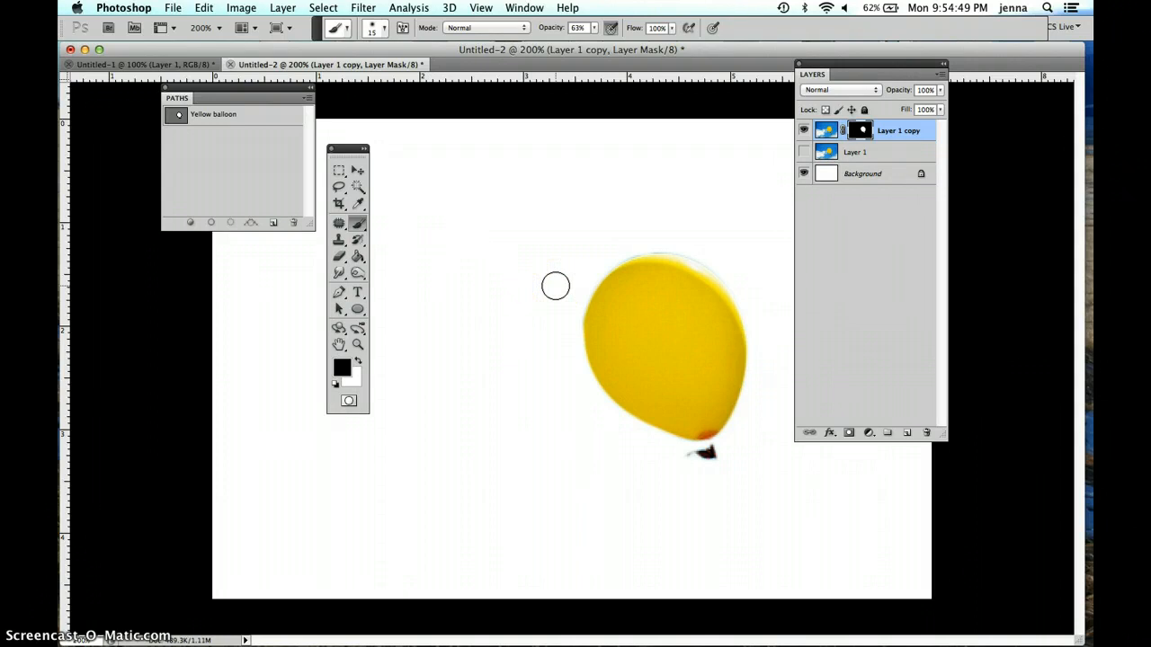
- Test a black stroke across the balloon on the mask, undo it, and raise the brush opacity to 100%
mouse_move(624, 308)
left_mouse_down()
mouse_move(739, 363)
mouse_move(604, 299)
mouse_move(706, 343)
left_mouse_up()
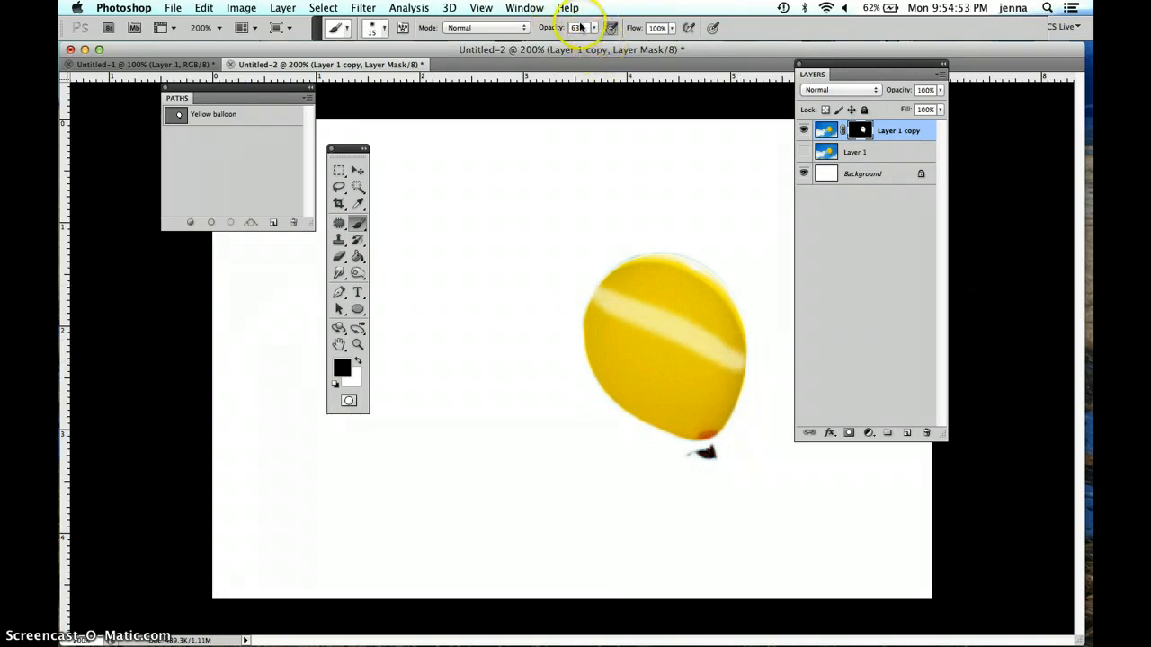
key("super+z")
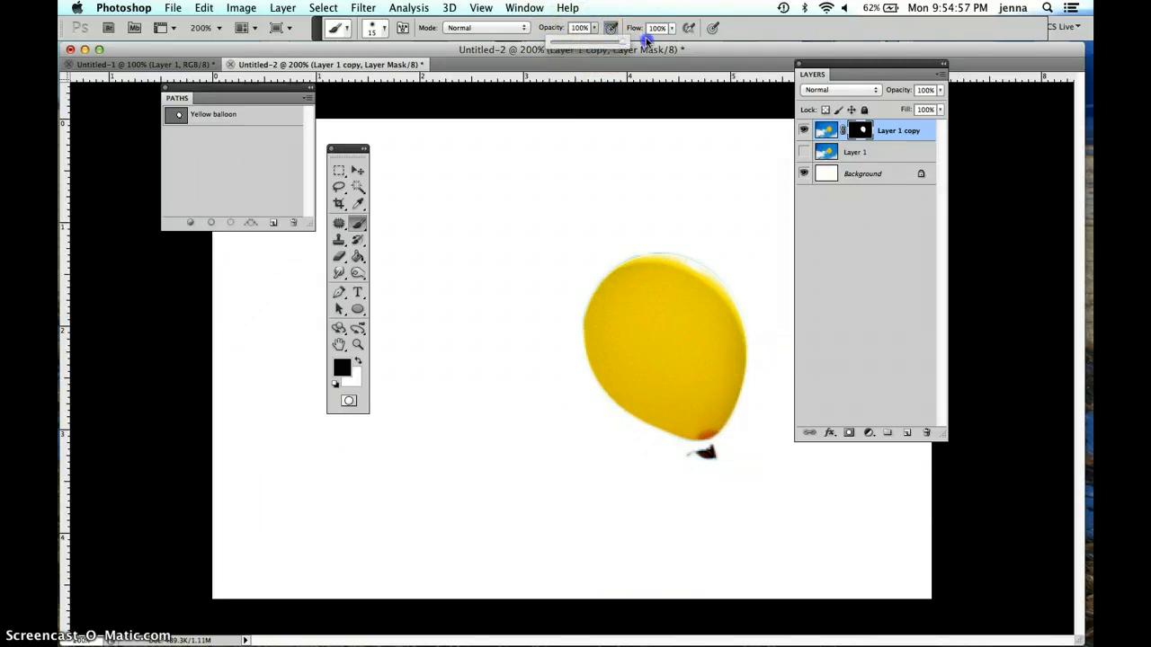
left_click(729, 30)
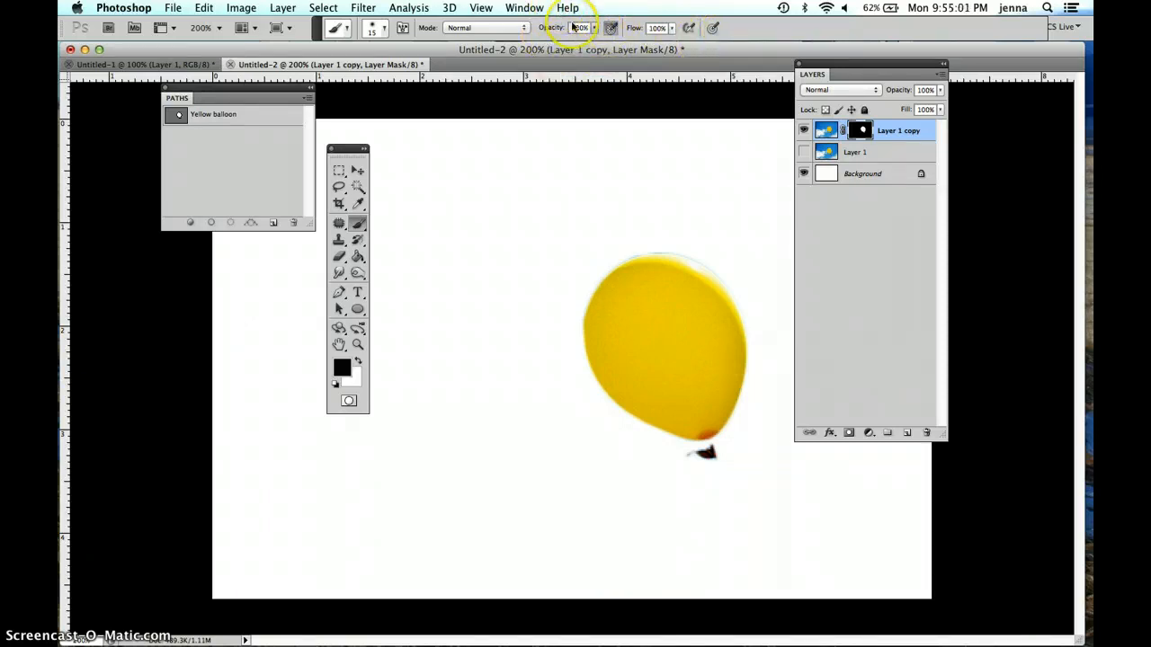
- Paint black strokes on the mask across the balloon, and restore its upper part with a 40 px white brush
mouse_move(560, 291)
left_mouse_down()
mouse_move(655, 323)
mouse_move(682, 344)
mouse_move(653, 368)
mouse_move(637, 358)
mouse_move(652, 319)
mouse_move(694, 291)
mouse_move(713, 257)
left_mouse_up()
mouse_move(741, 337)
left_mouse_down()
mouse_move(681, 417)
mouse_move(722, 427)
mouse_move(757, 369)
mouse_move(723, 350)
mouse_move(672, 354)
mouse_move(637, 406)
mouse_move(604, 385)
left_mouse_up()
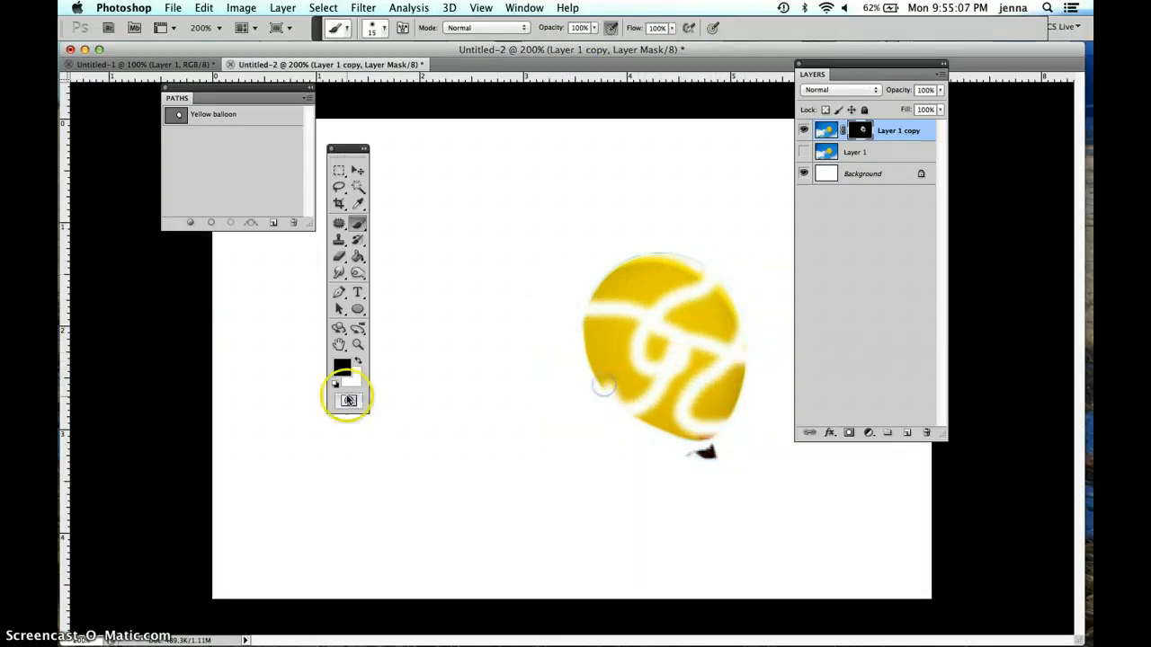
left_click(358, 362)
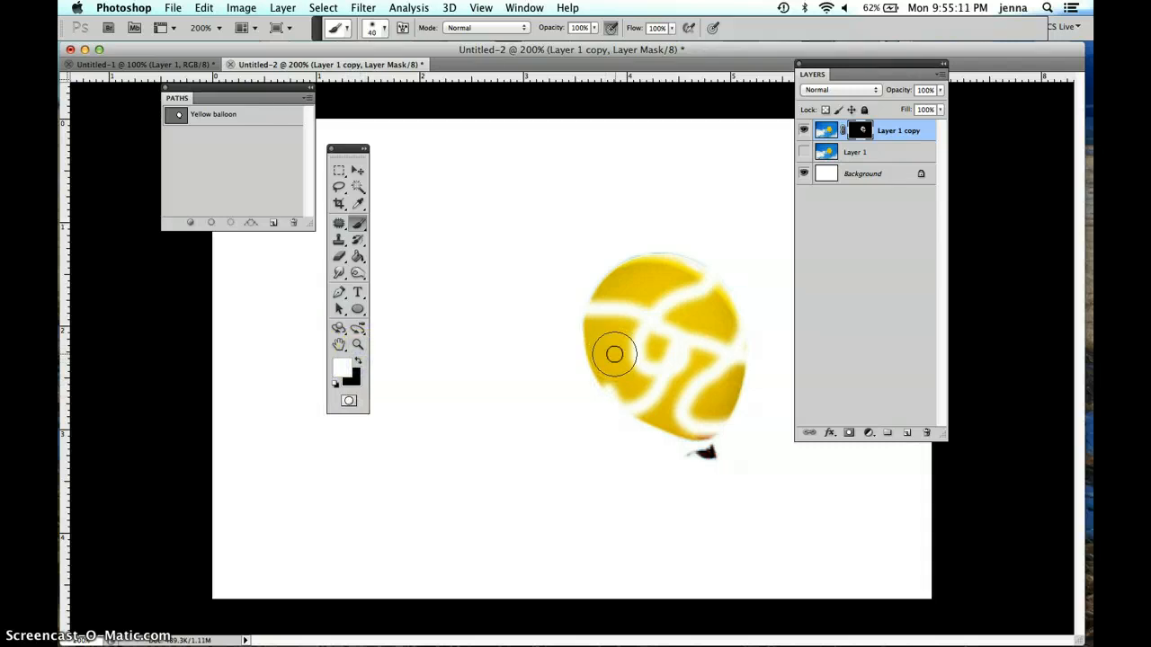
mouse_move(614, 354)
left_mouse_down()
mouse_move(613, 301)
mouse_move(640, 291)
mouse_move(684, 319)
mouse_move(702, 300)
mouse_move(693, 287)
mouse_move(715, 375)
mouse_move(645, 350)
left_mouse_up()
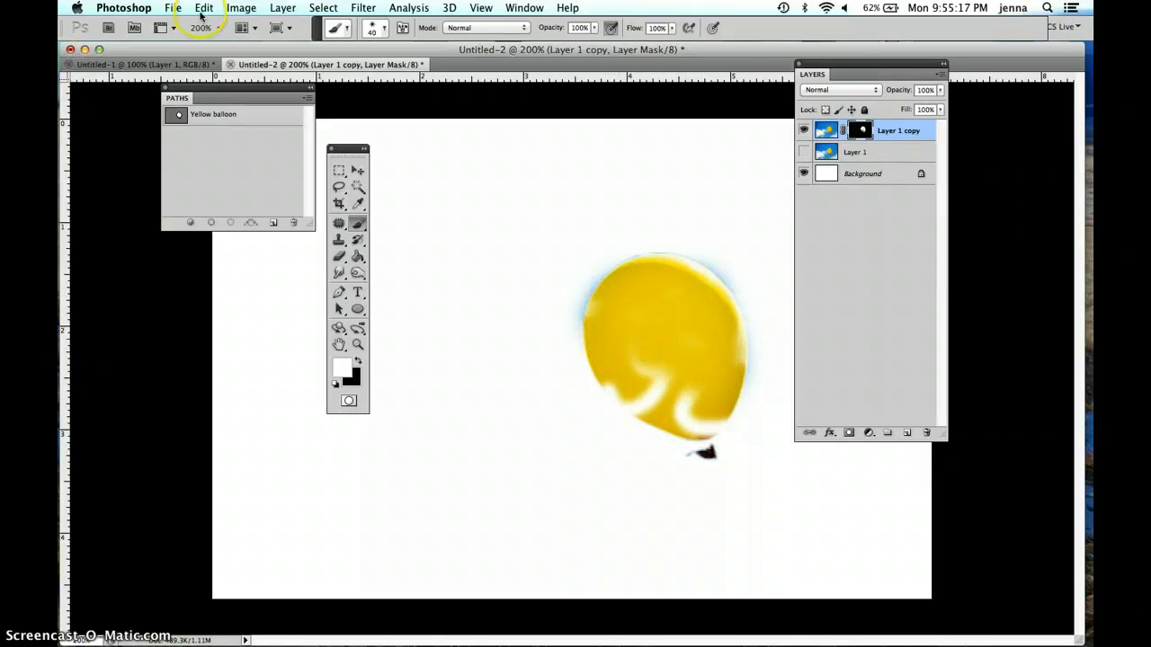
- Pick a hard round brush and paint white on the mask to restore the balloon's remaining hidden areas
left_click(384, 30)
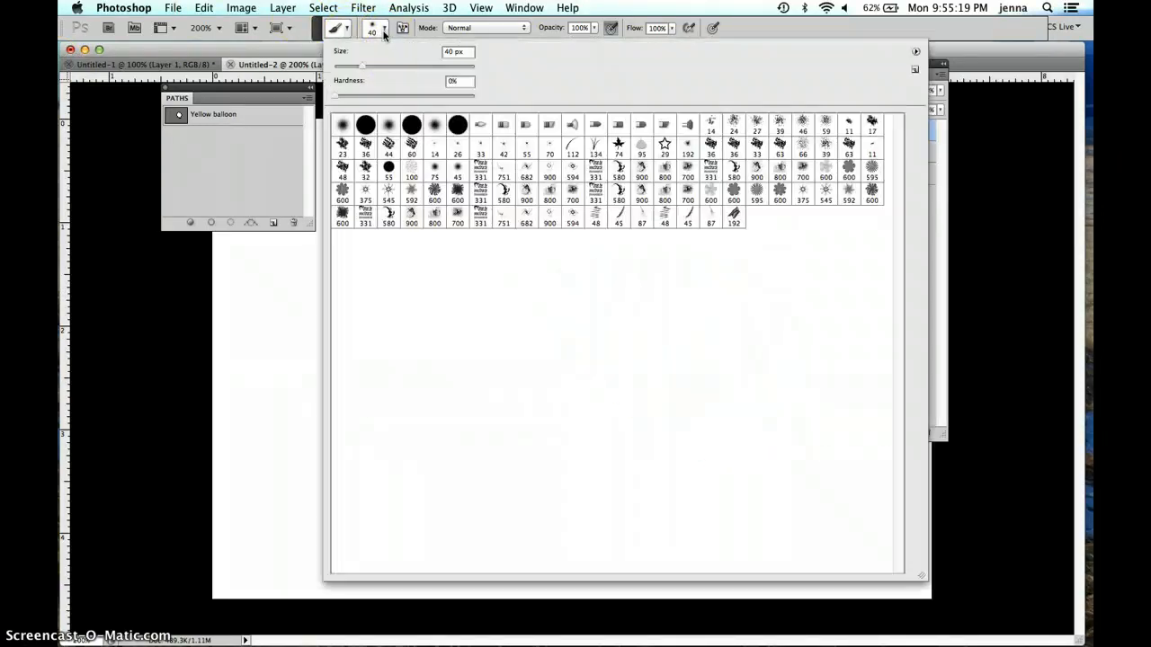
double_click(410, 123)
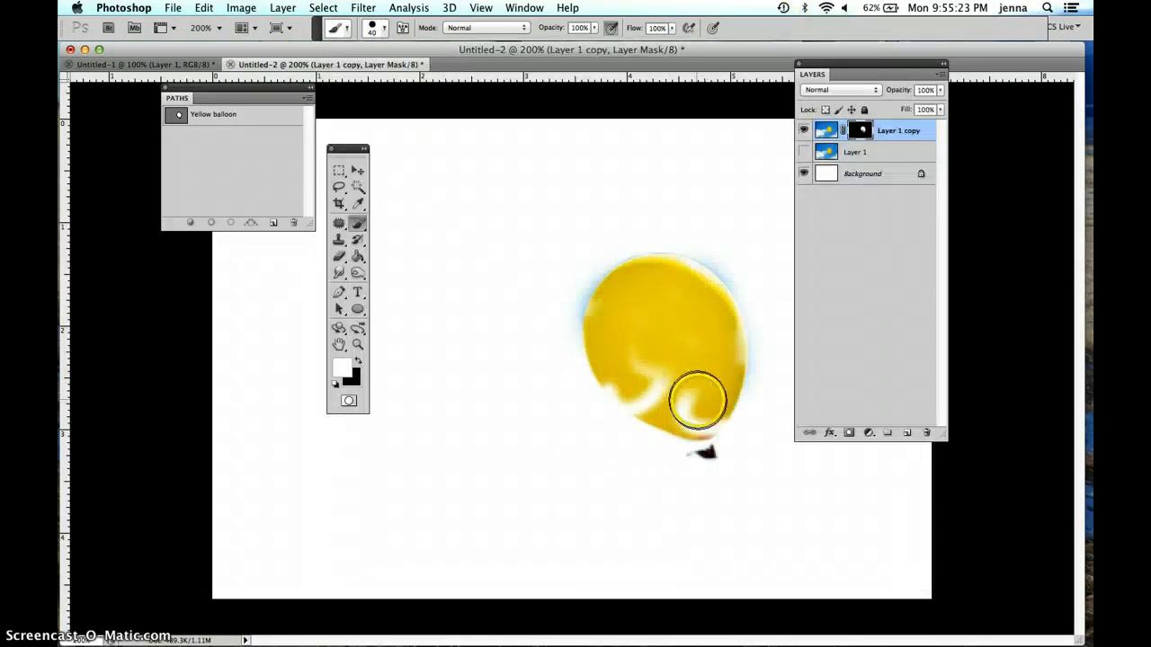
mouse_move(697, 401)
left_mouse_down()
mouse_move(646, 389)
mouse_move(627, 362)
mouse_move(648, 333)
mouse_move(716, 359)
mouse_move(699, 305)
mouse_move(658, 290)
mouse_move(616, 317)
left_mouse_up()
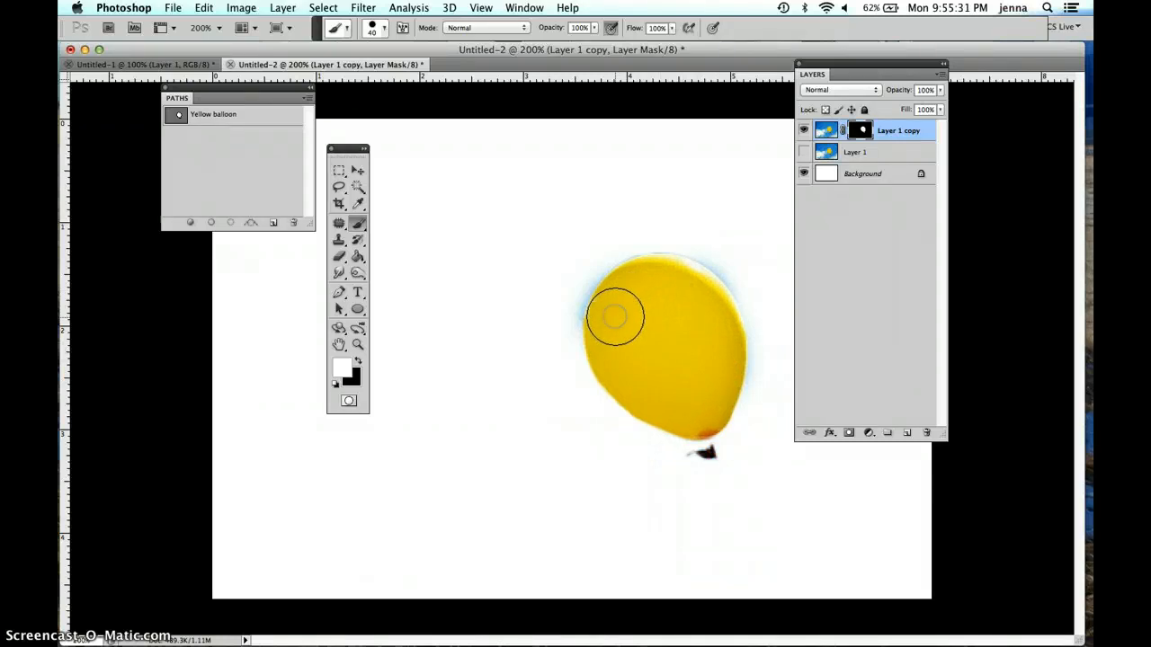
left_click_drag(615, 316, 651, 246)
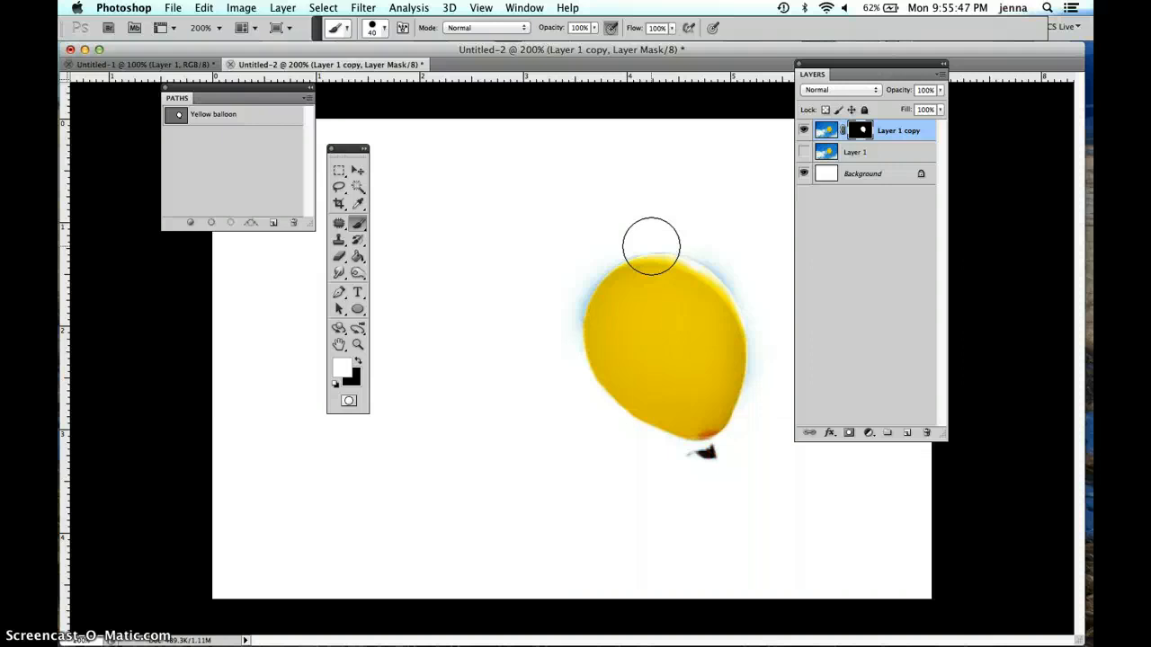
- Erase a stroke through the balloon directly on the Layer 1 copy image with the 80 px Eraser, and undo it
left_click(338, 257)
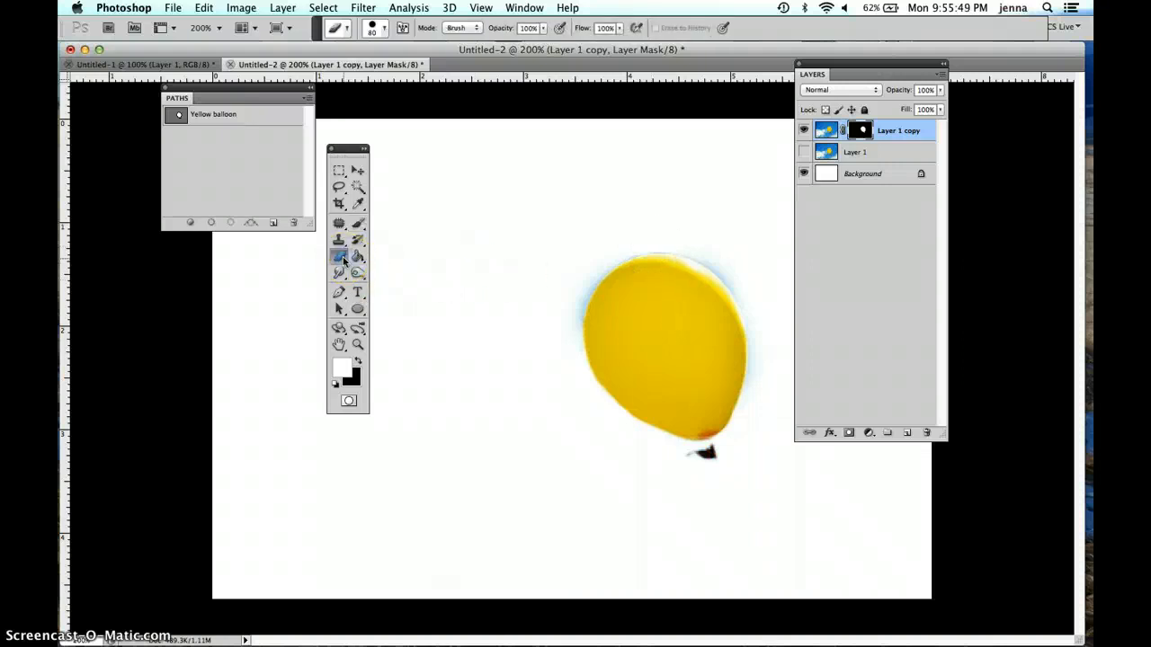
left_click(823, 133)
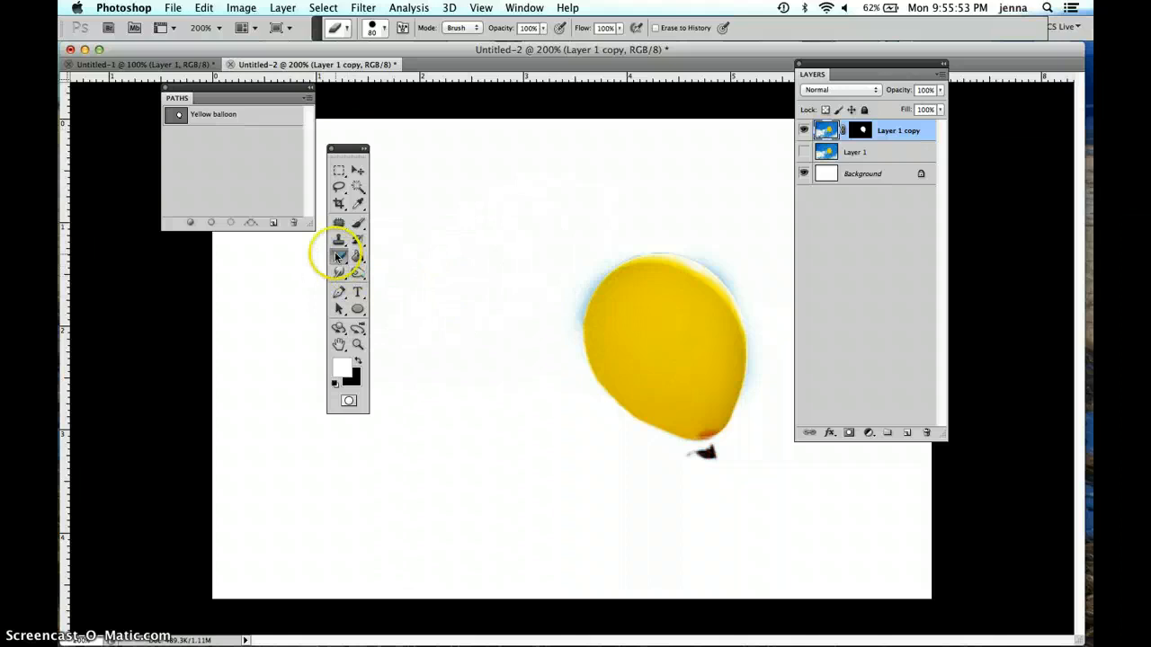
mouse_move(650, 325)
left_mouse_down()
mouse_move(638, 275)
mouse_move(665, 438)
left_mouse_up()
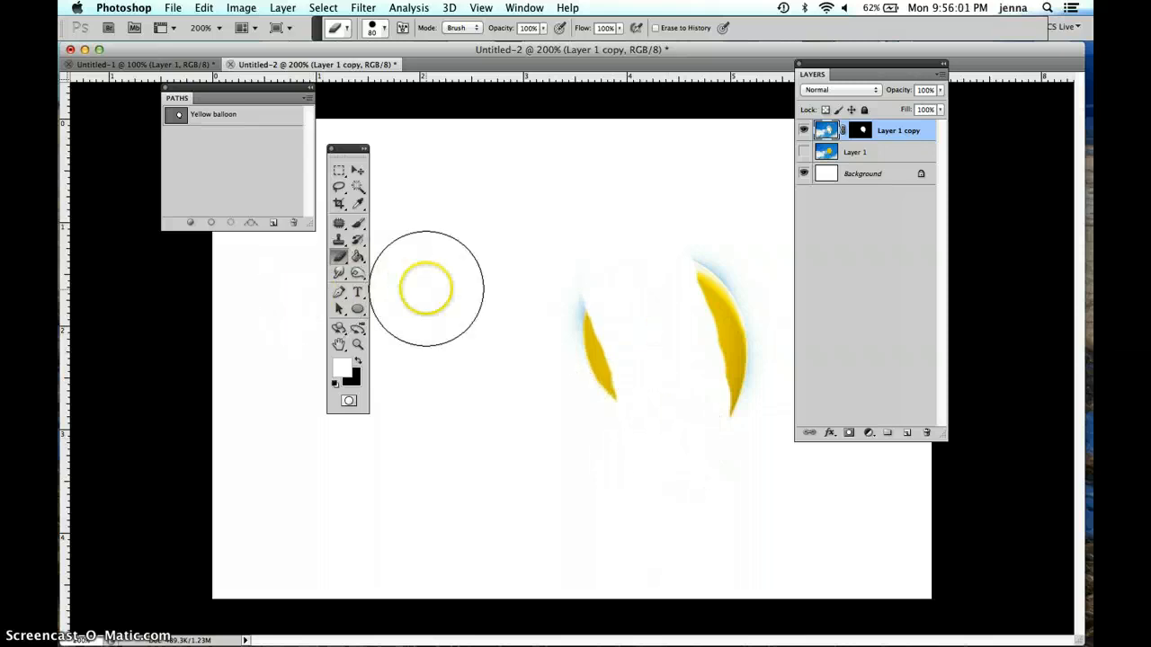
left_click(204, 7)
left_click(225, 22)
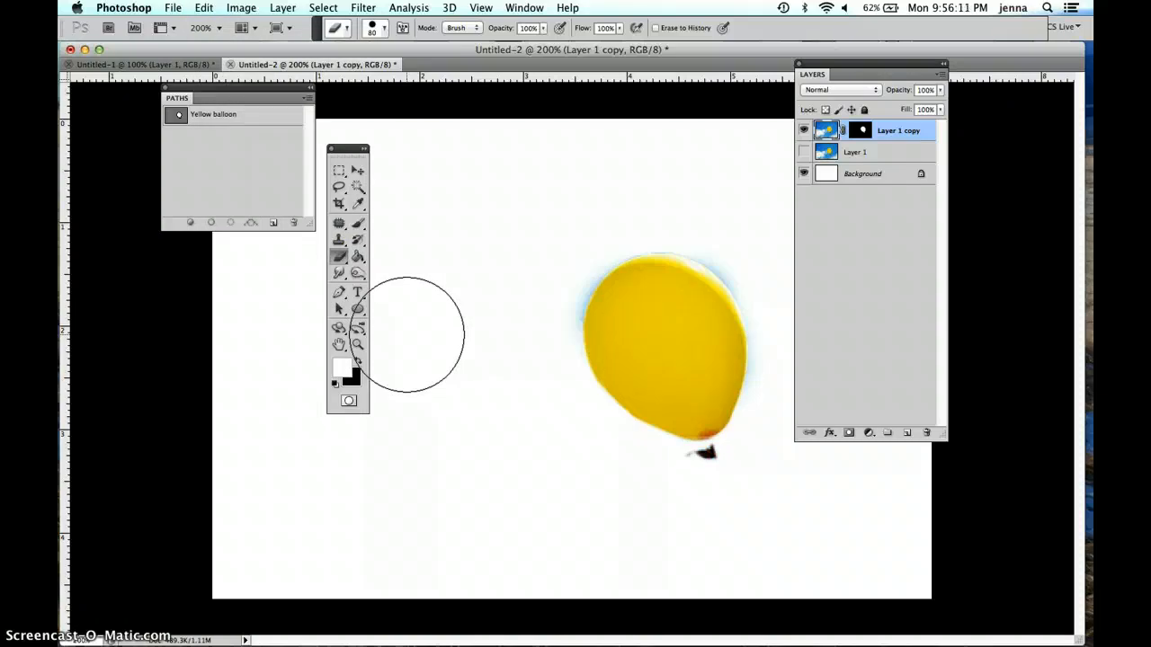
- Create a new document named "Layer Mask Fun" with the Photo preset, Landscape, 5 x 7, and move the Paths and tool palettes off the canvas
left_click(174, 8)
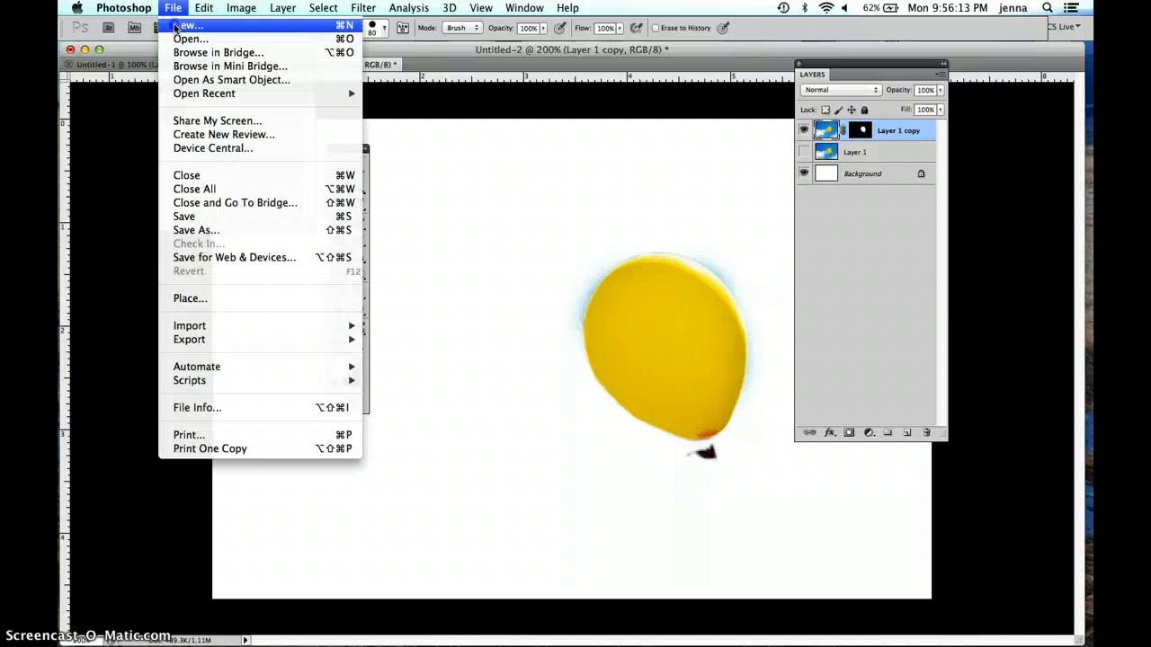
left_click(175, 26)
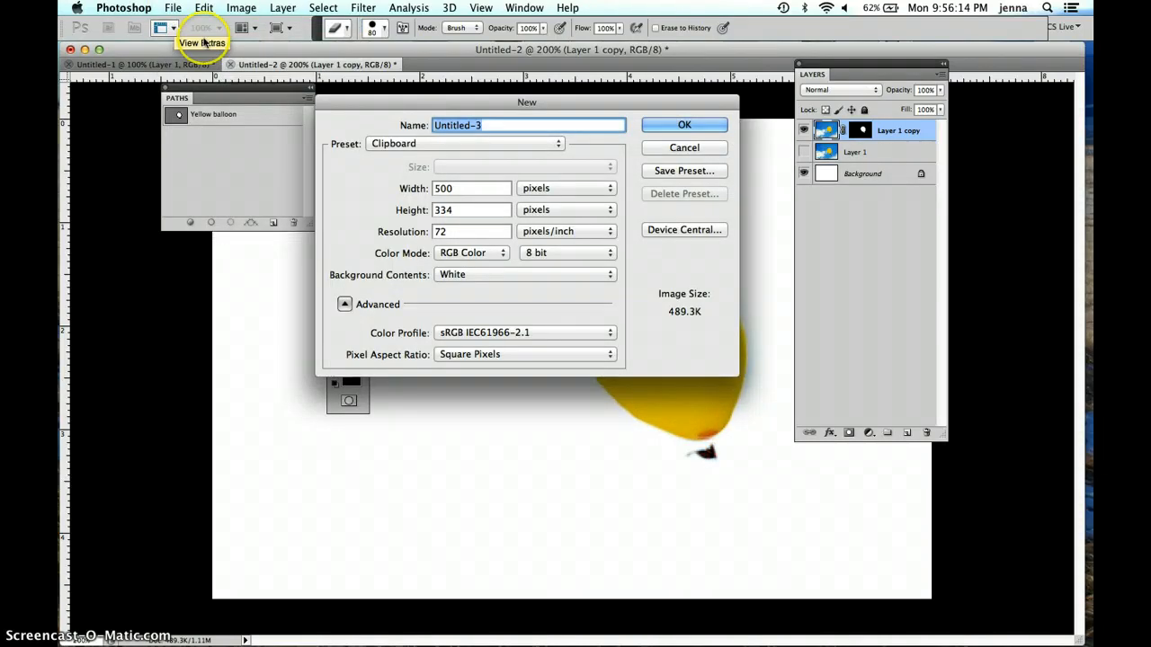
left_click(409, 144)
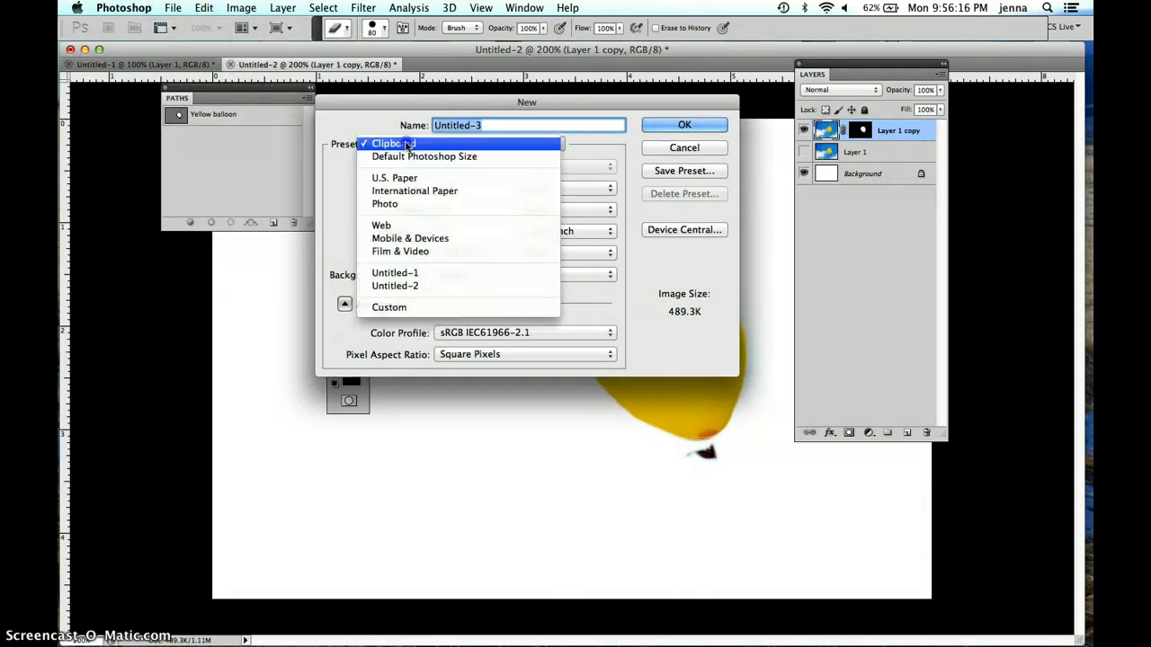
left_click(406, 206)
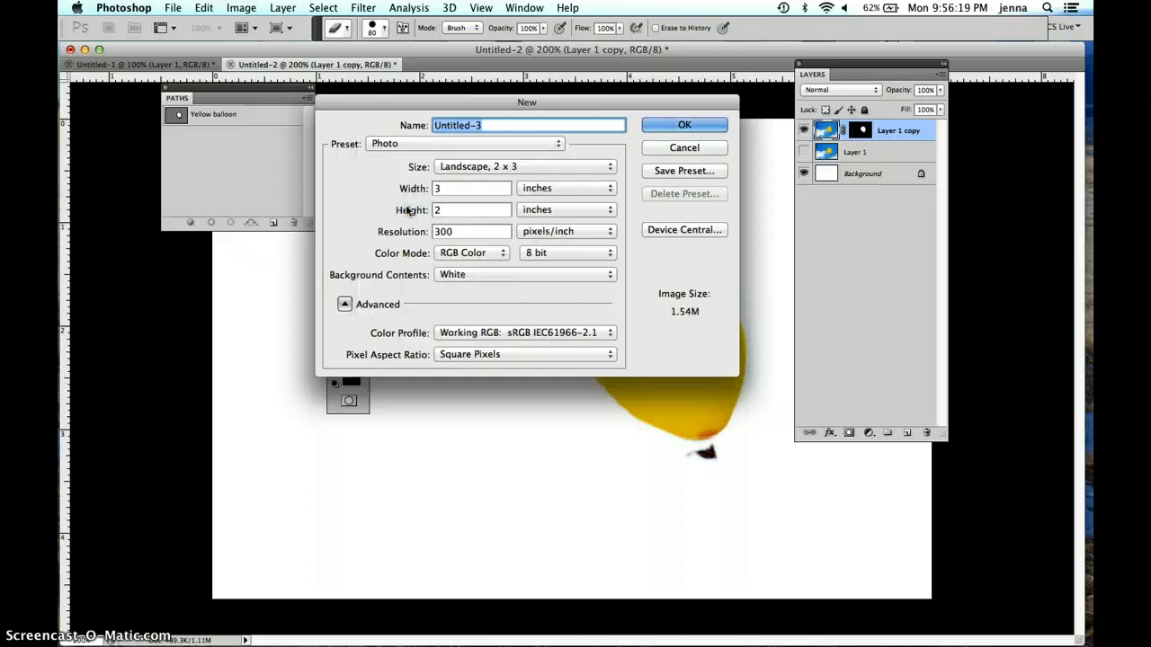
left_click(471, 166)
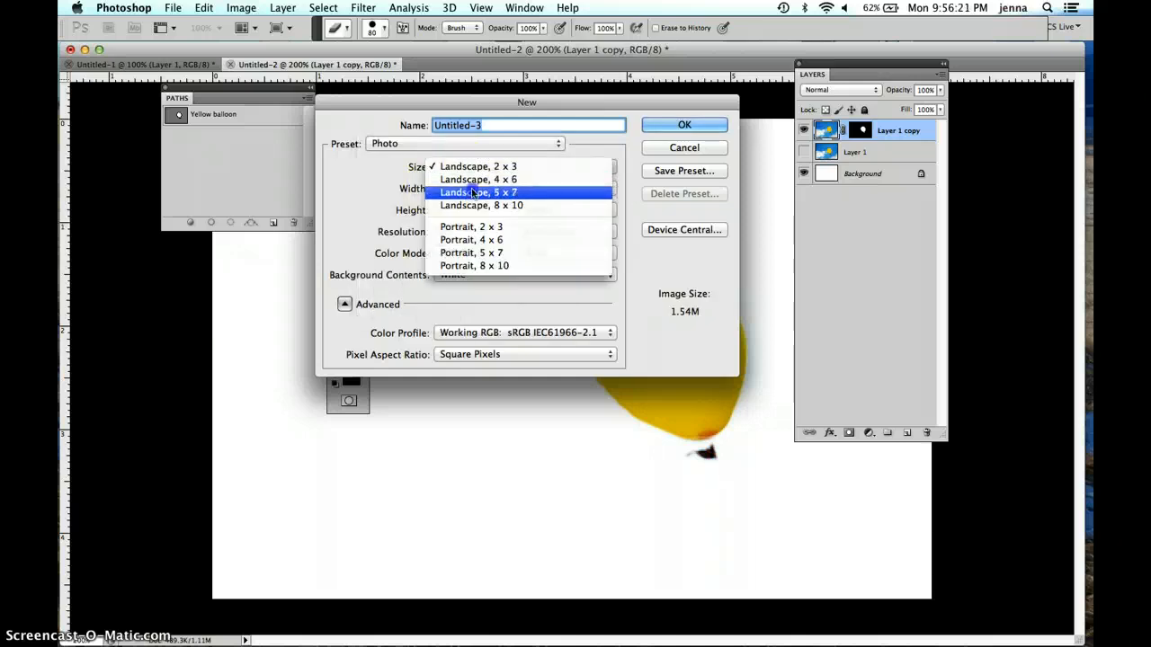
left_click(475, 193)
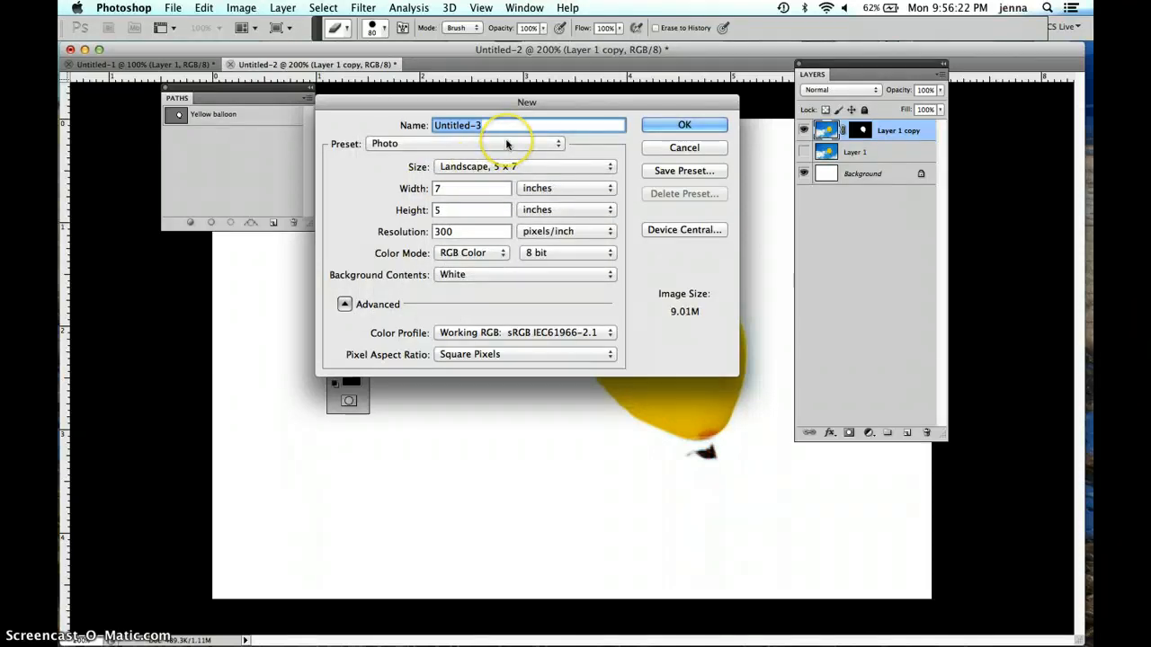
type("Layer M")
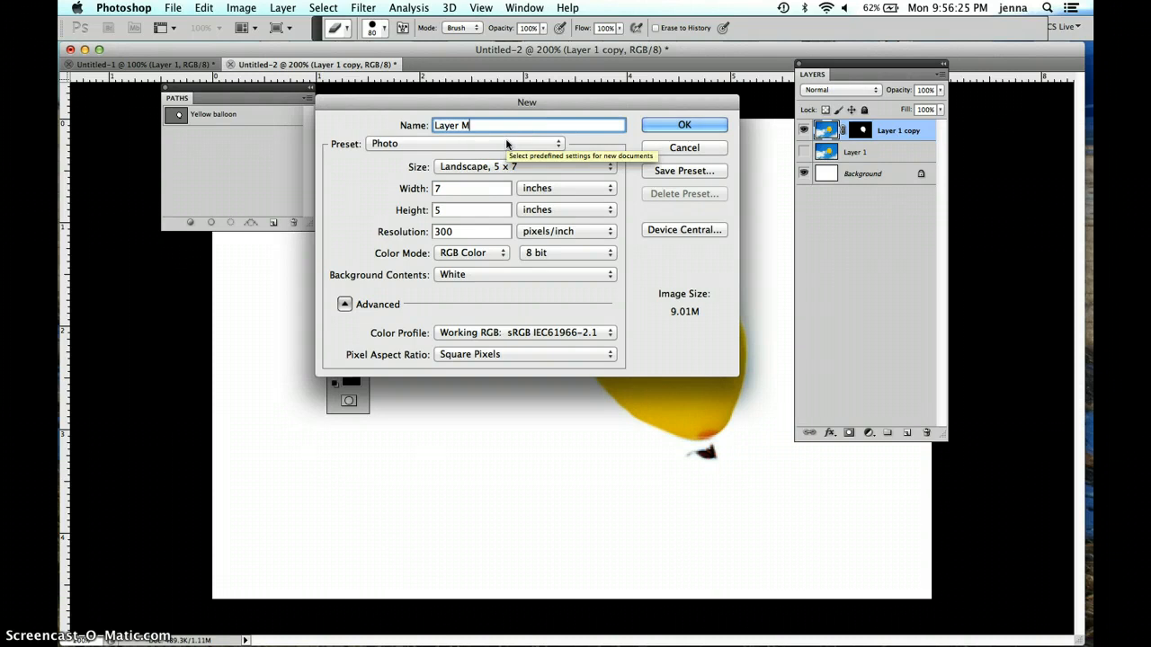
type("ask Fun")
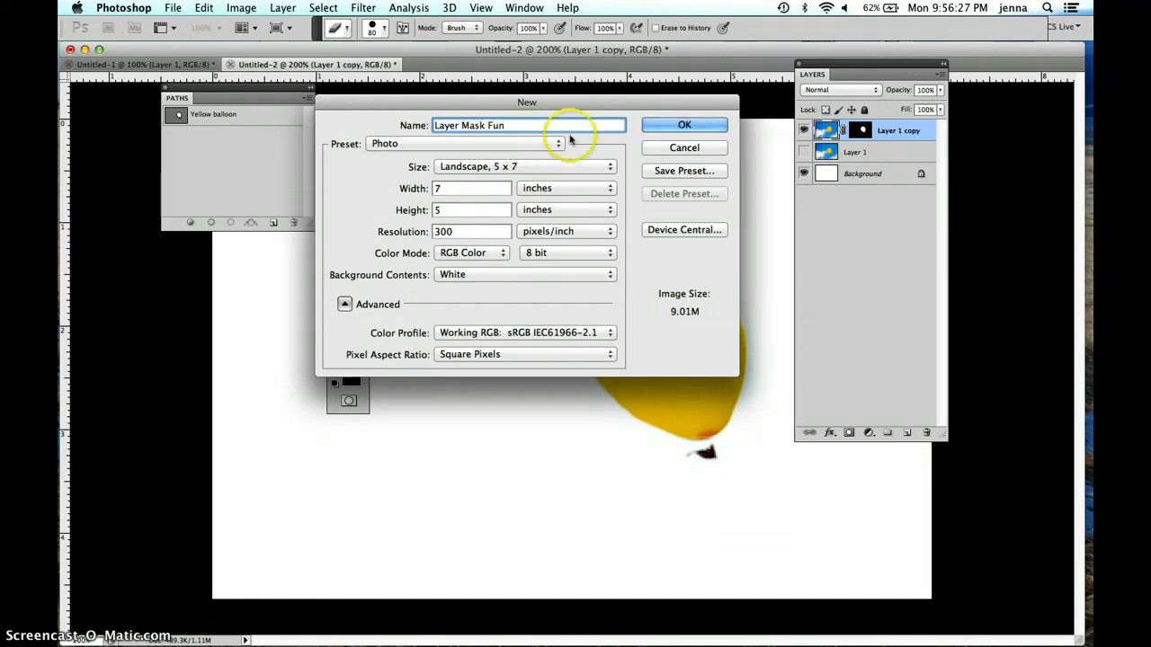
left_click(657, 126)
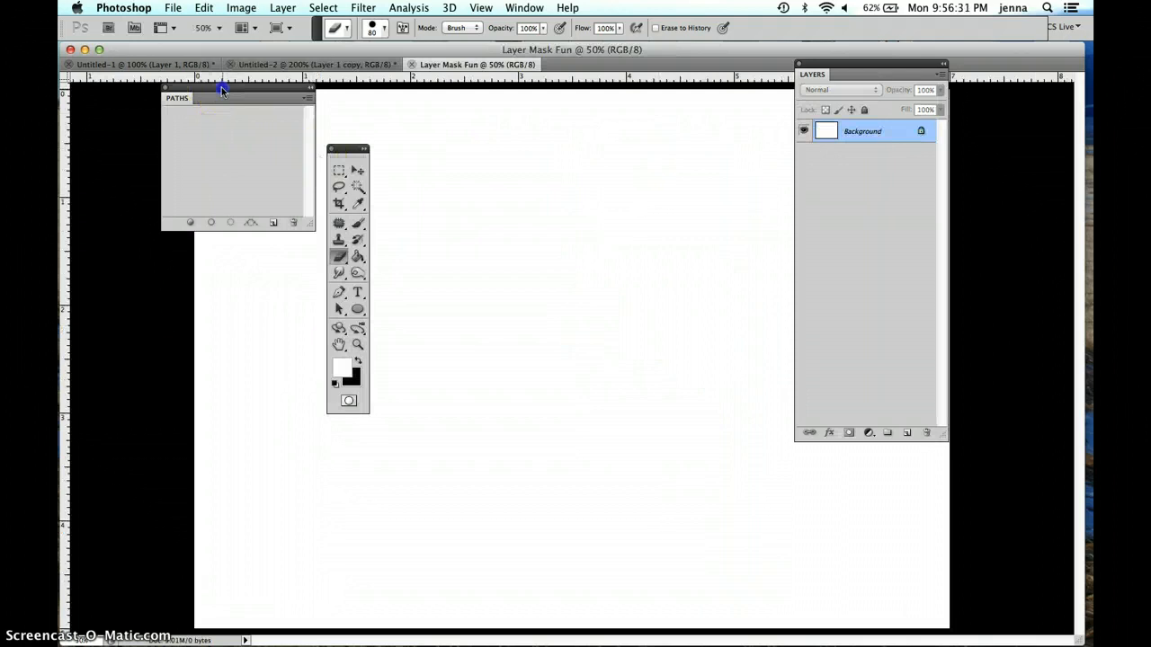
left_click_drag(221, 88, 92, 83)
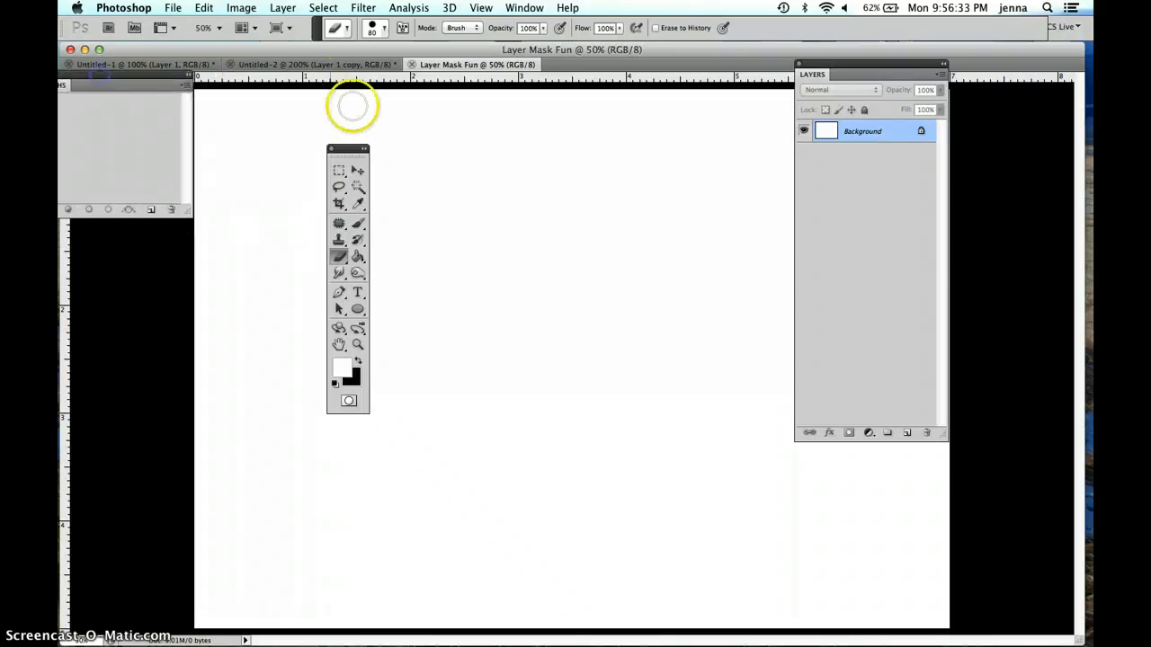
left_click_drag(351, 150, 153, 247)
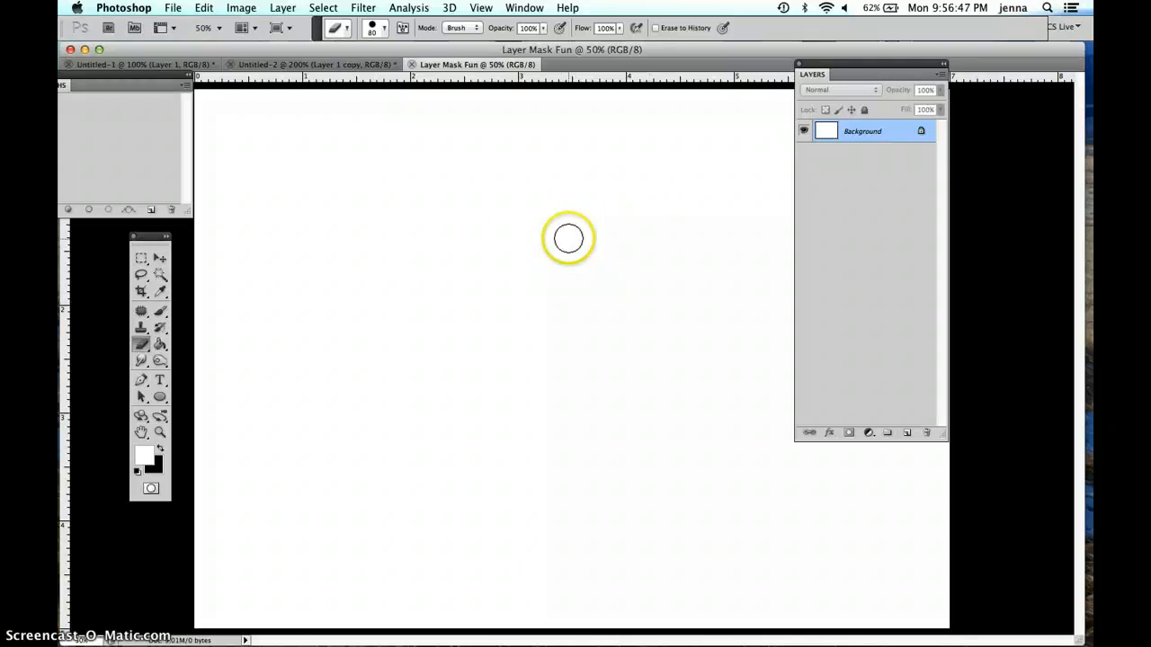
- Fill the Background layer with a custom, slightly darkened medium blue color
left_click(204, 7)
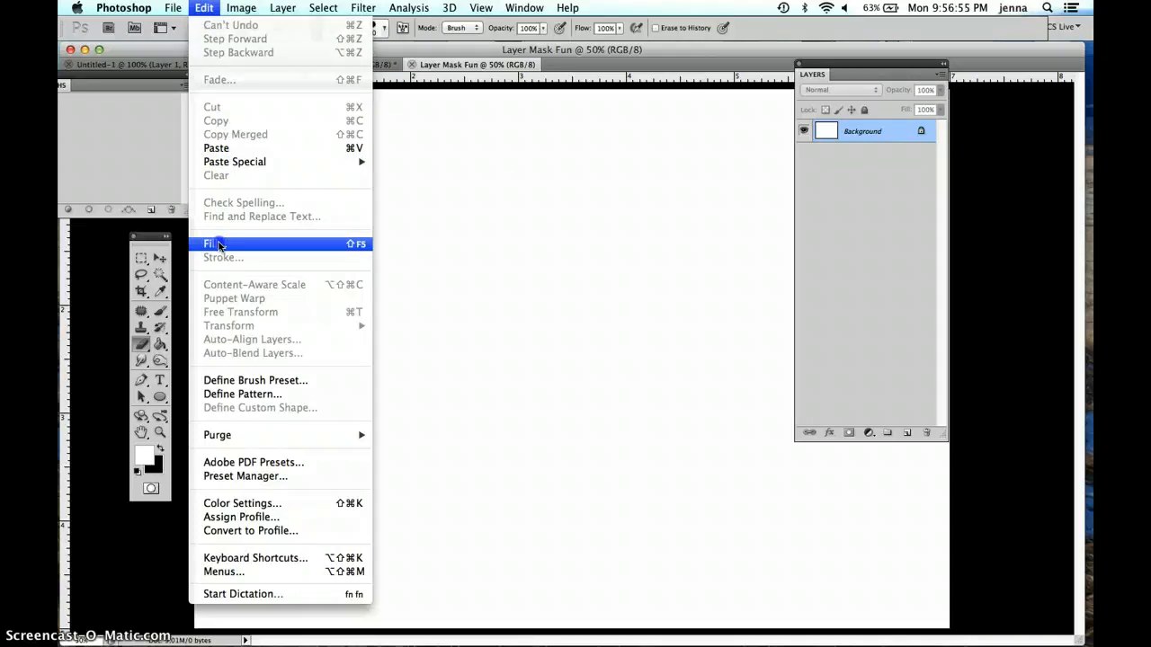
left_click(217, 246)
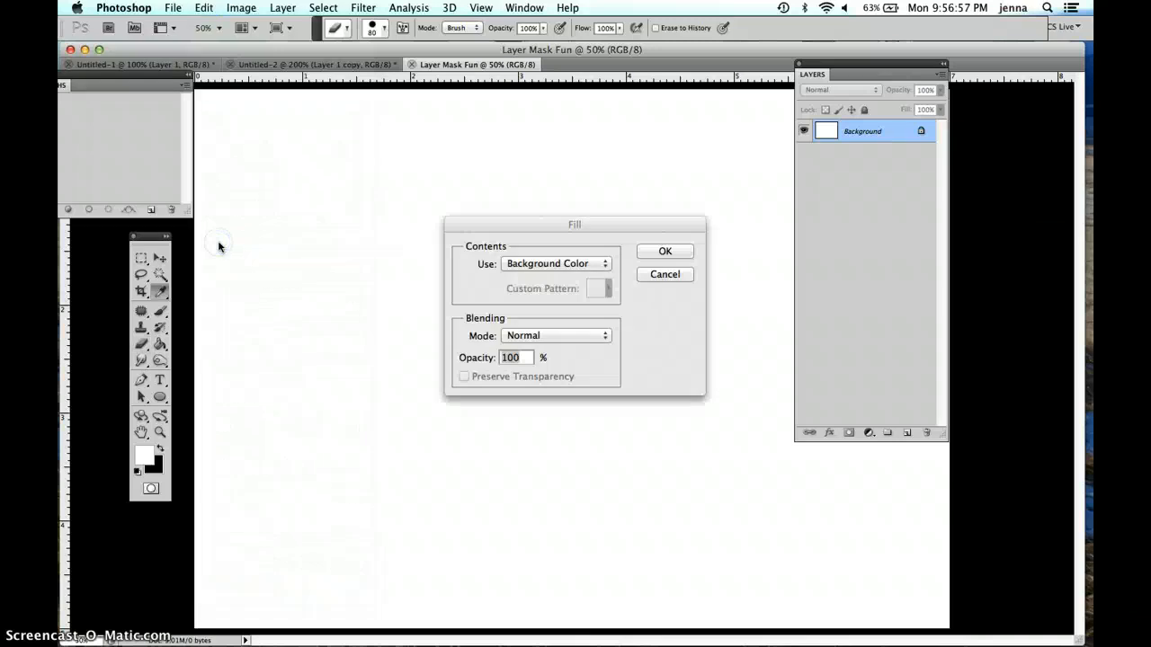
left_click(540, 264)
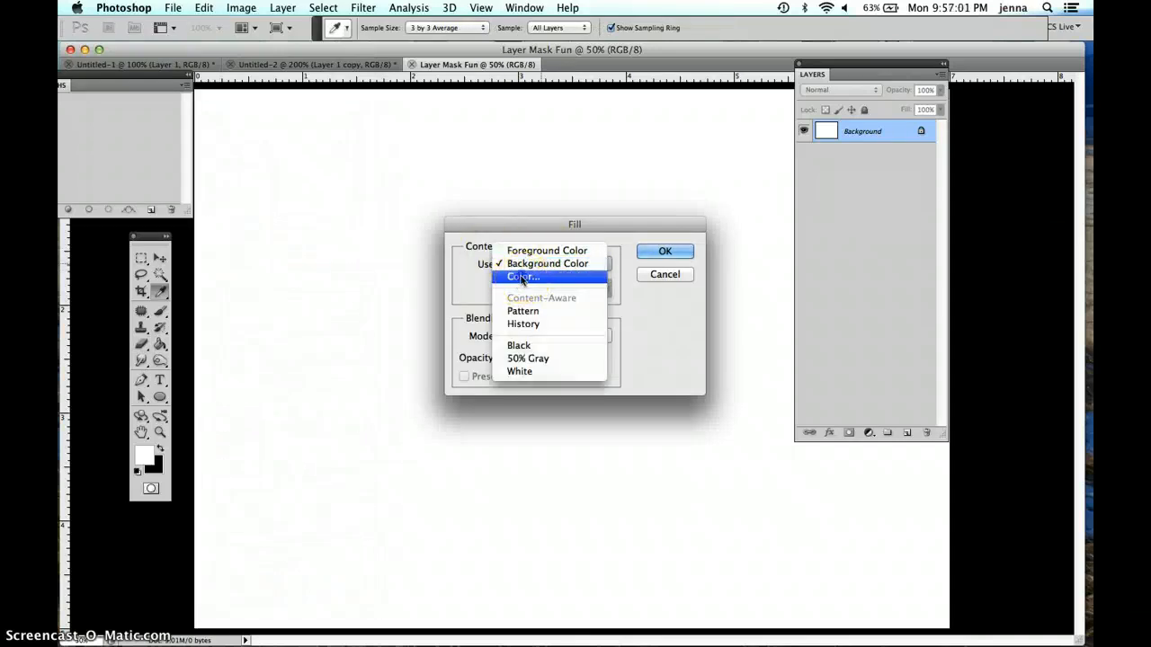
left_click(523, 278)
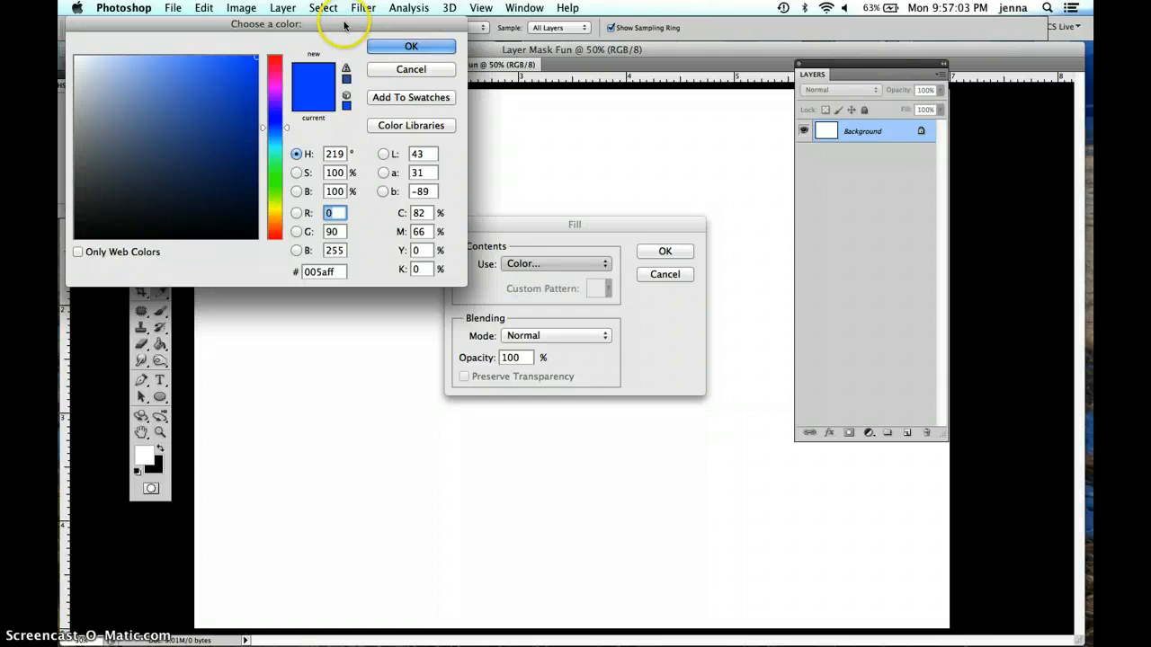
left_click_drag(353, 24, 423, 106)
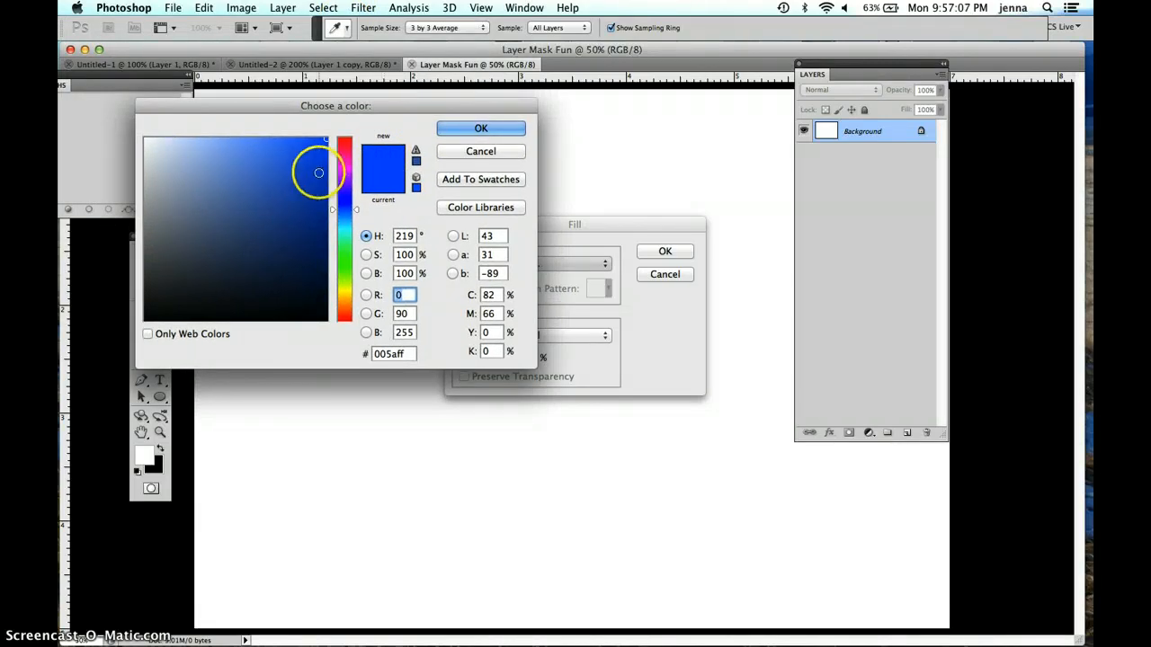
left_click_drag(308, 162, 291, 154)
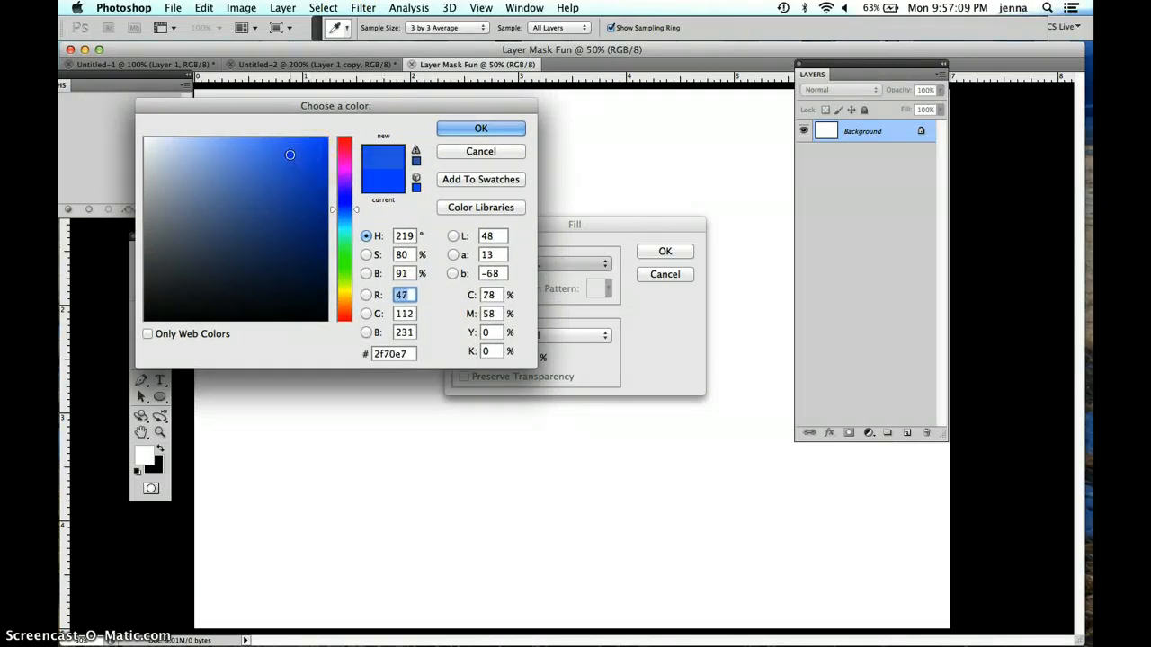
left_click(307, 174)
left_click(460, 126)
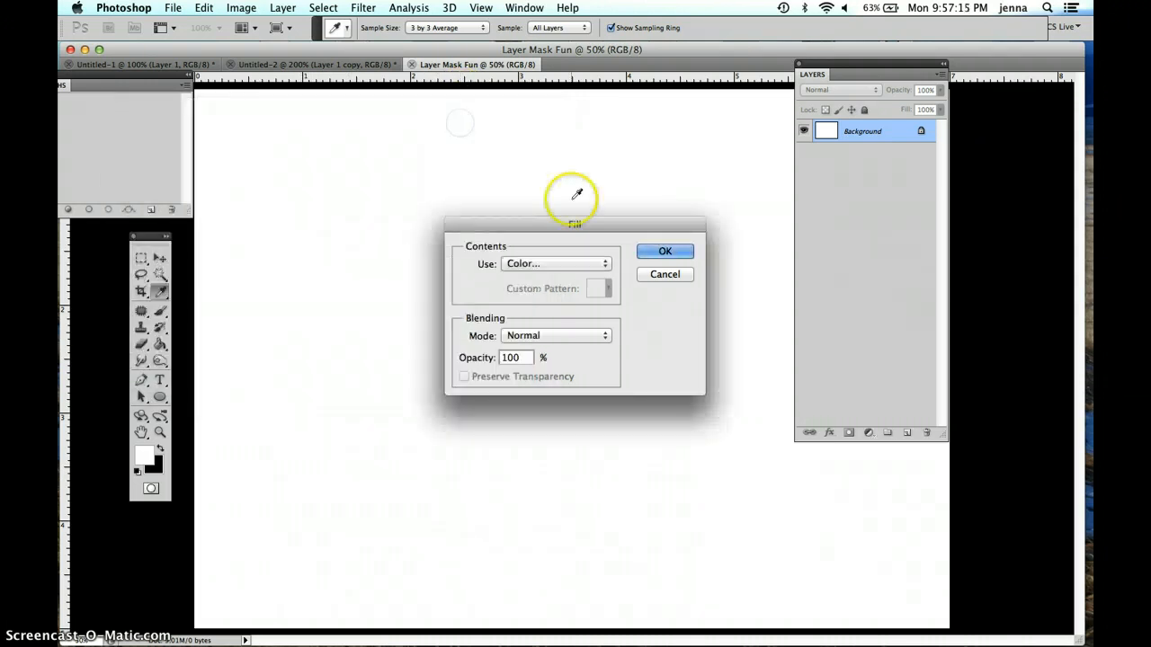
left_click(664, 250)
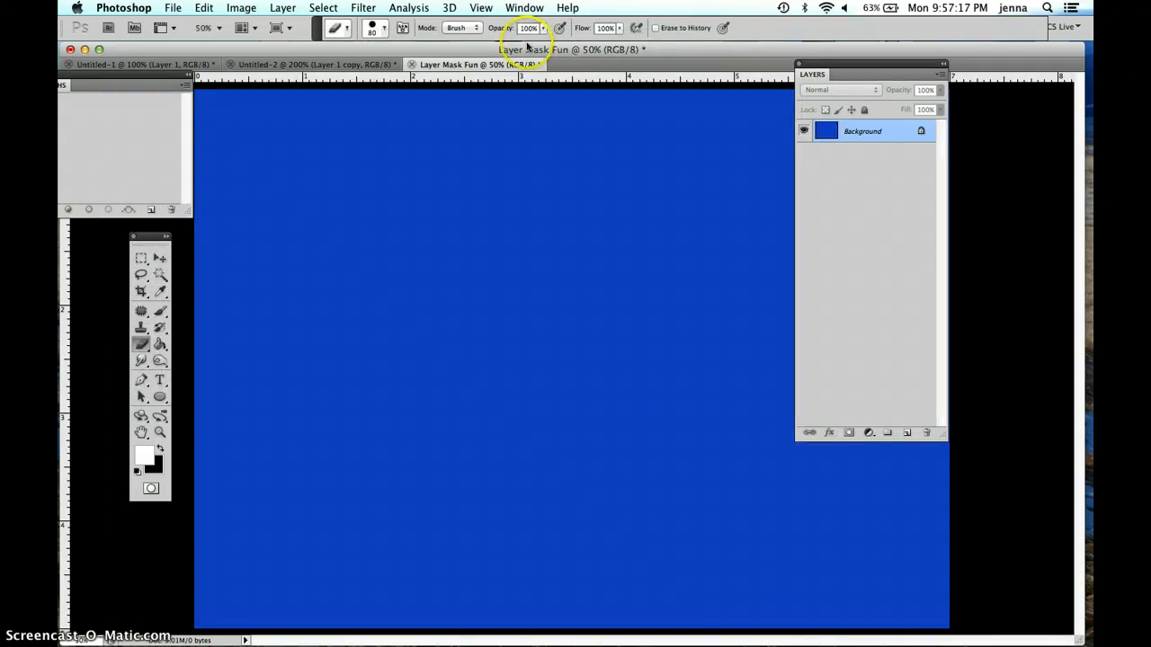
- Shift the document window slightly and add a Solid Color fill layer above the blue background
mouse_move(587, 50)
left_mouse_down()
mouse_move(565, 51)
mouse_move(651, 37)
mouse_move(605, 51)
left_mouse_up()
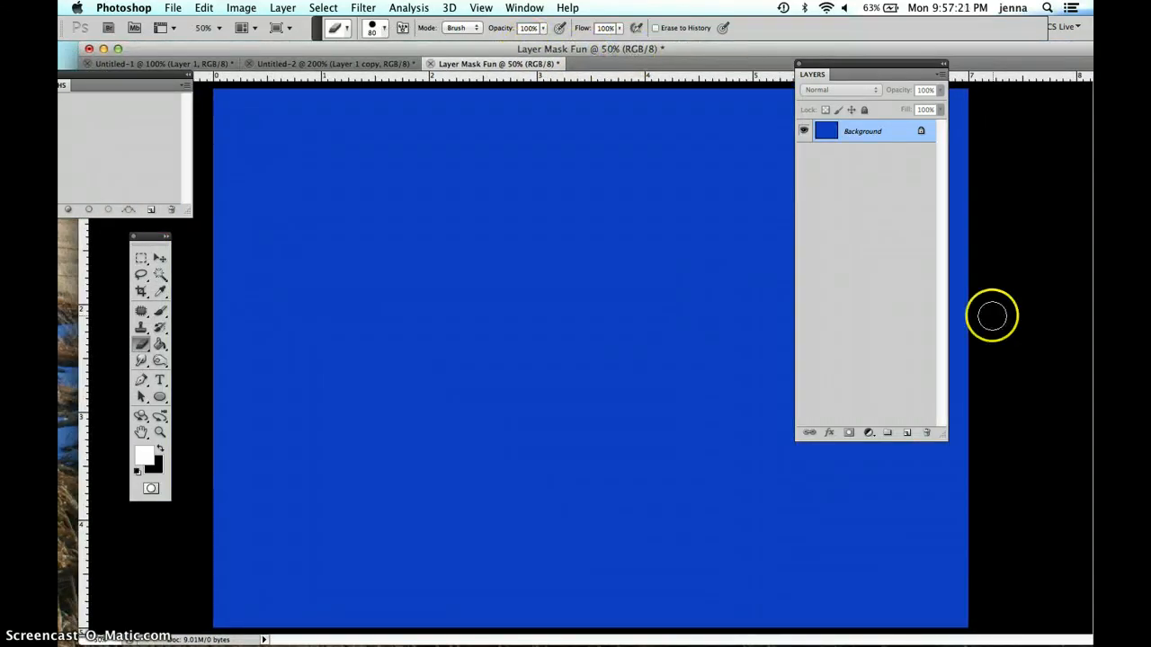
left_click(868, 434)
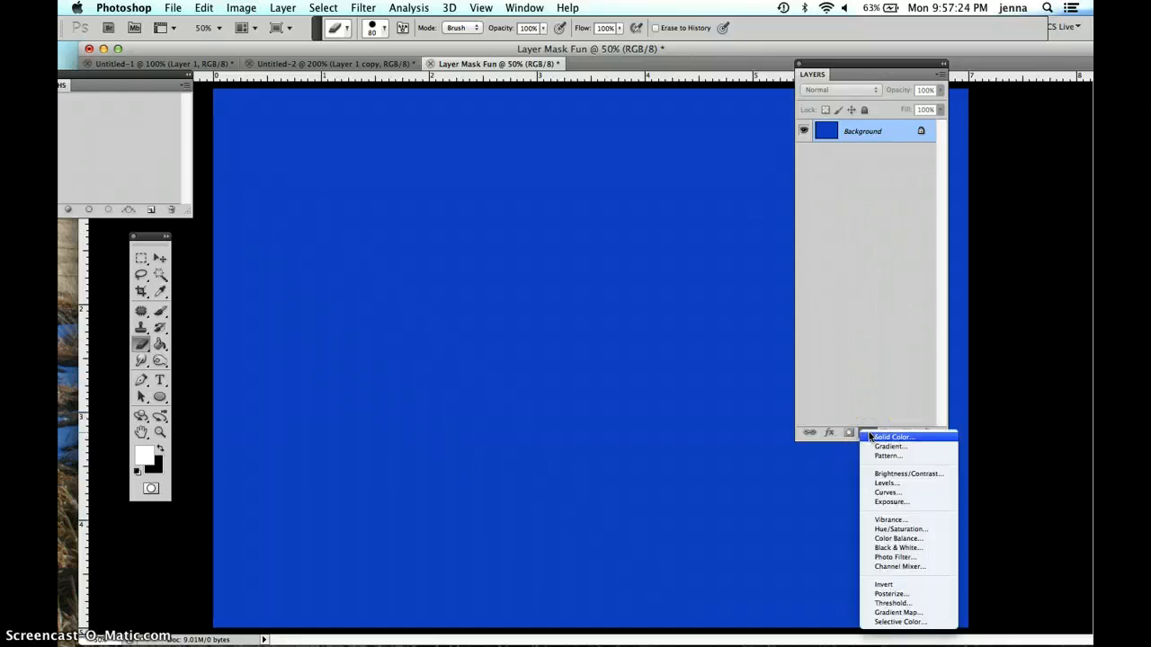
left_click(886, 390)
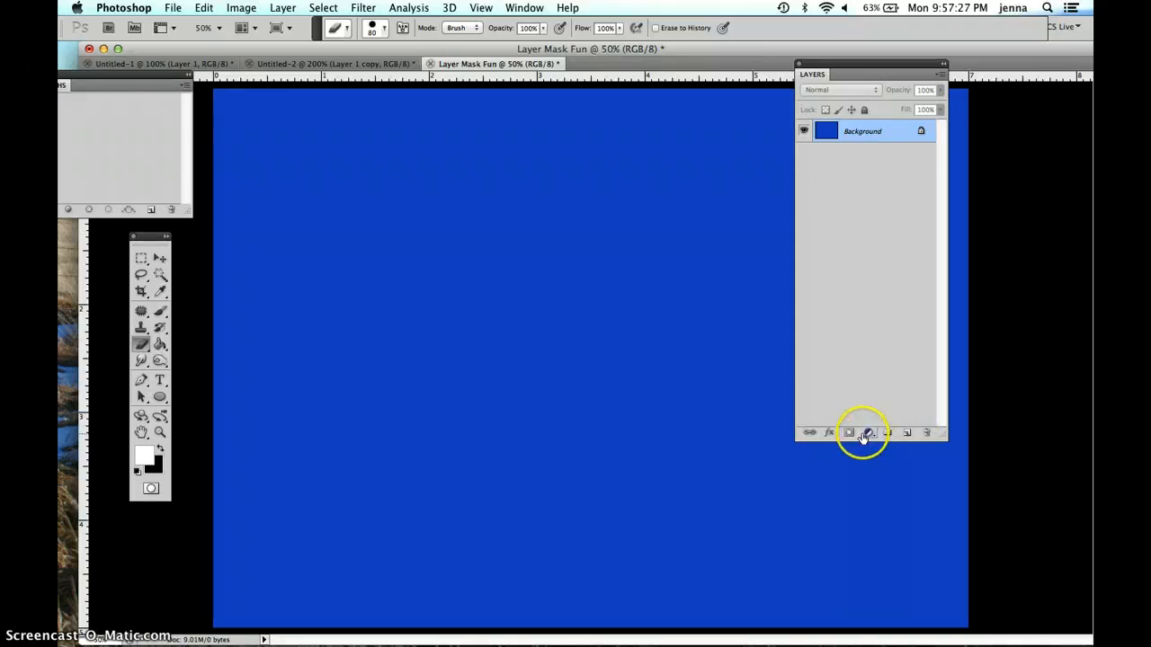
left_click(868, 434)
left_click(868, 433)
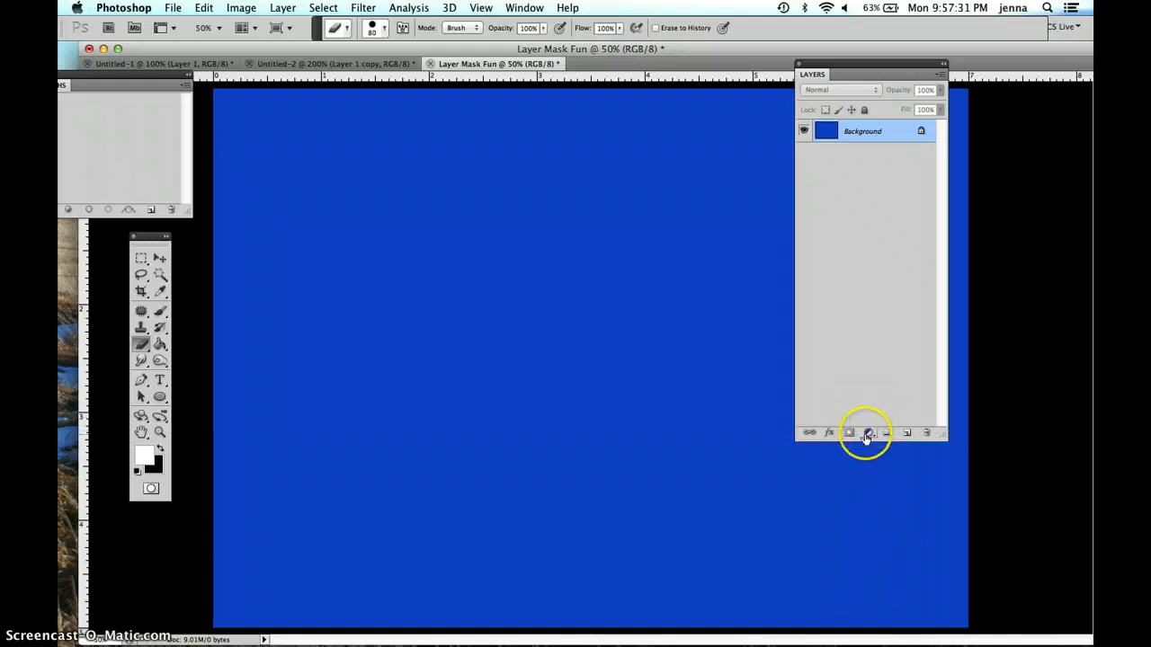
left_click(869, 434)
left_click(869, 437)
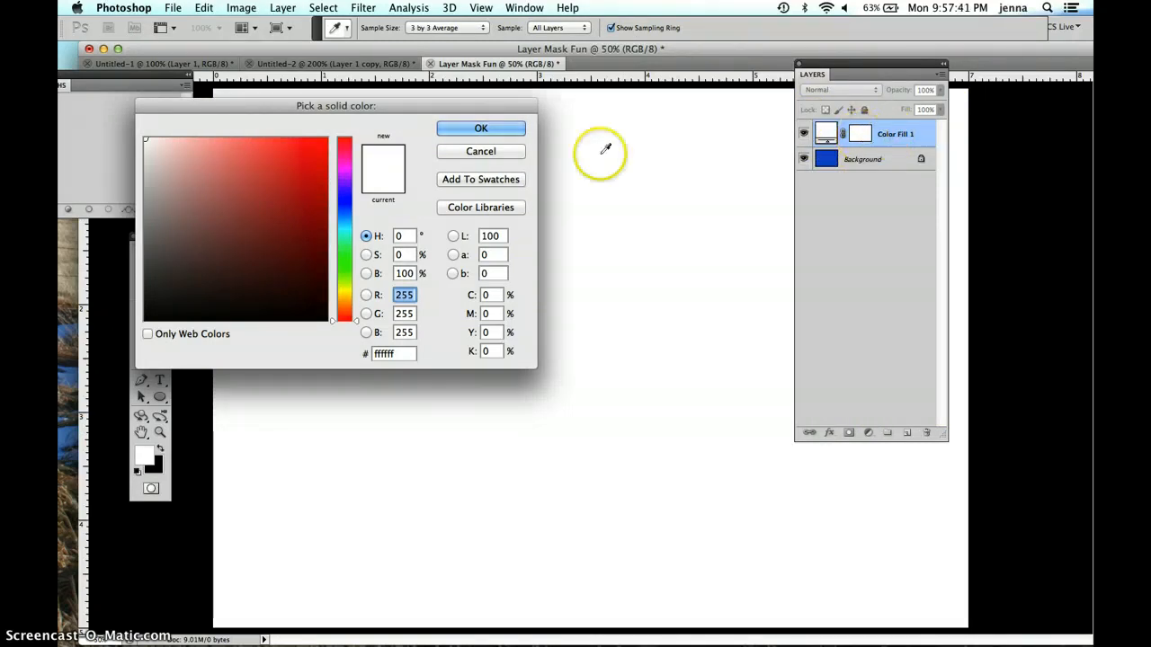
- Set the new fill layer's color to light blue, a3eaf7
left_click(341, 230)
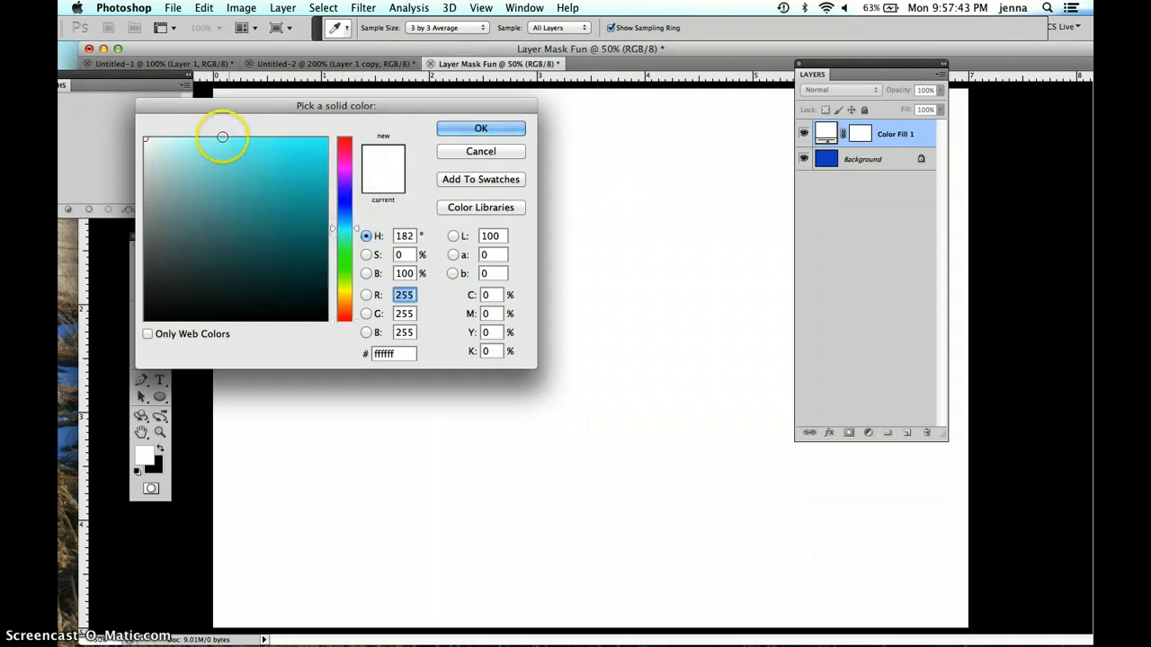
left_click(211, 144)
left_click_drag(354, 227, 356, 225)
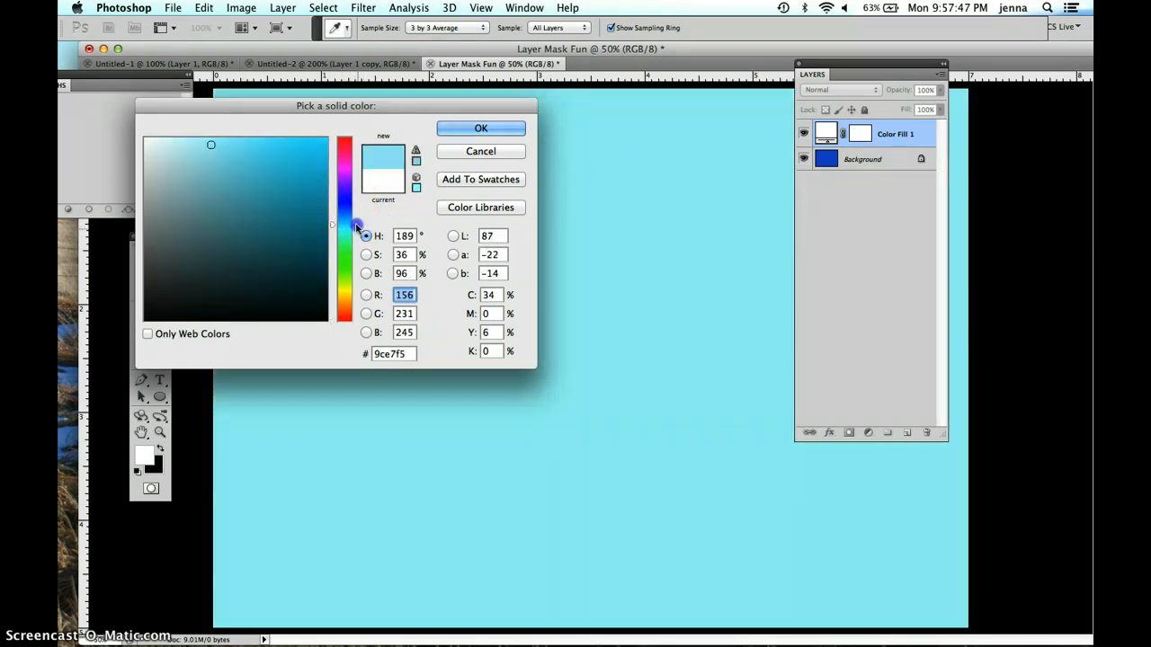
left_click(206, 142)
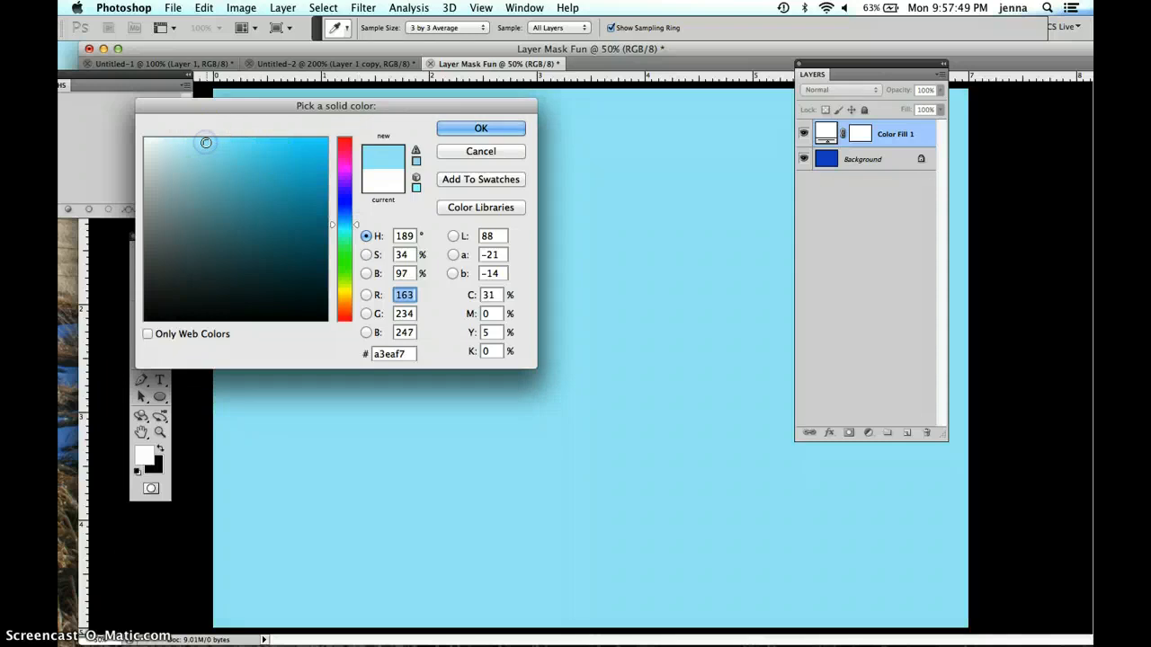
left_click(474, 126)
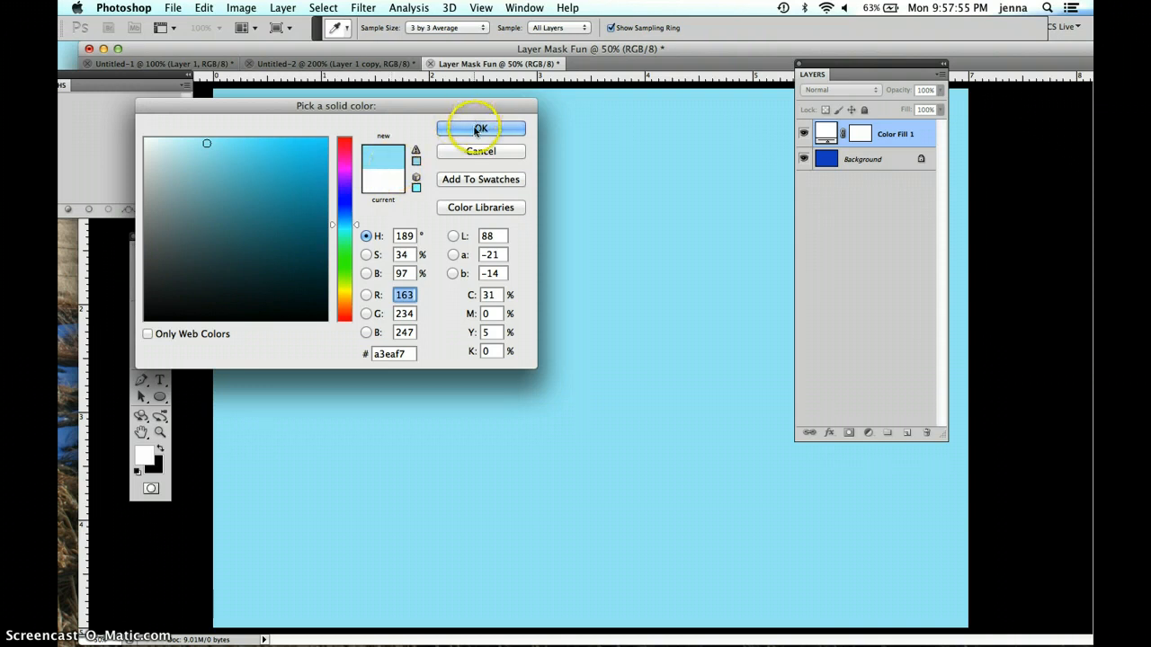
- Reopen the Color Fill 1 layer's color for editing, accept it, and select the layer's mask
left_click(854, 145)
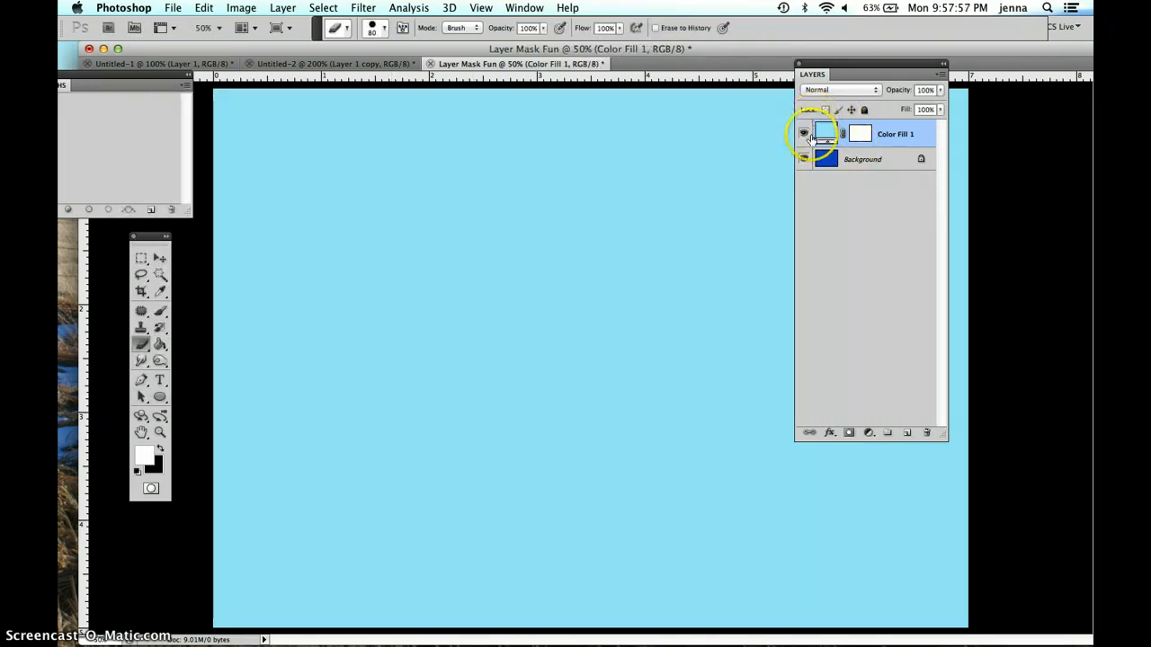
left_click(824, 129)
double_click(825, 128)
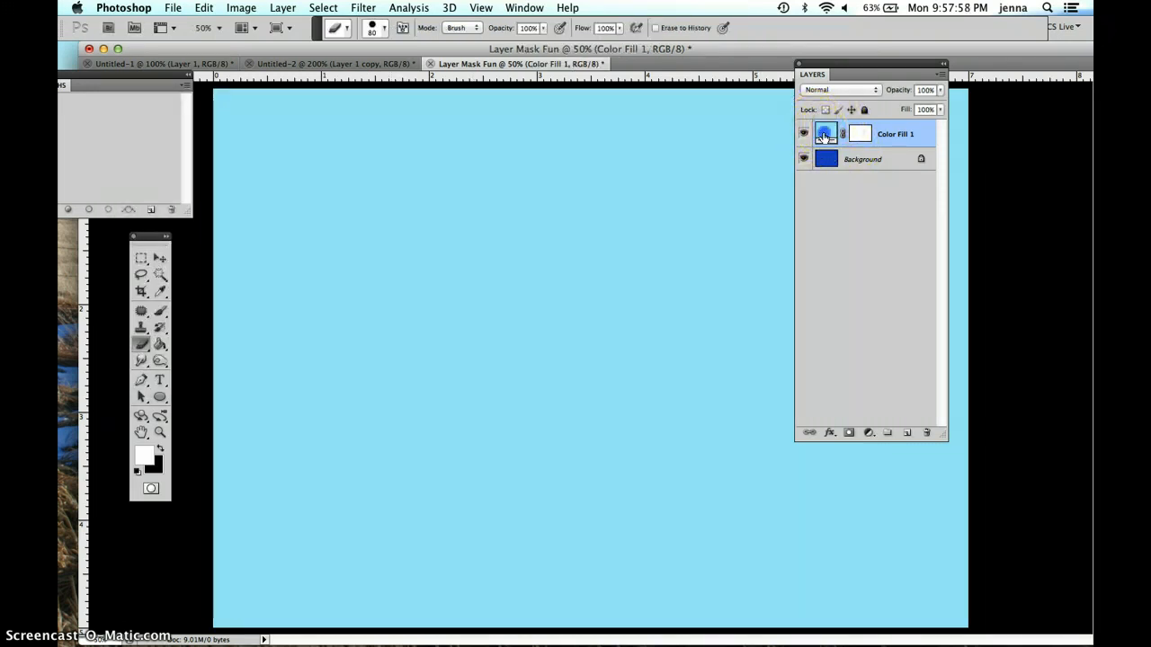
left_click(486, 128)
left_click(857, 137)
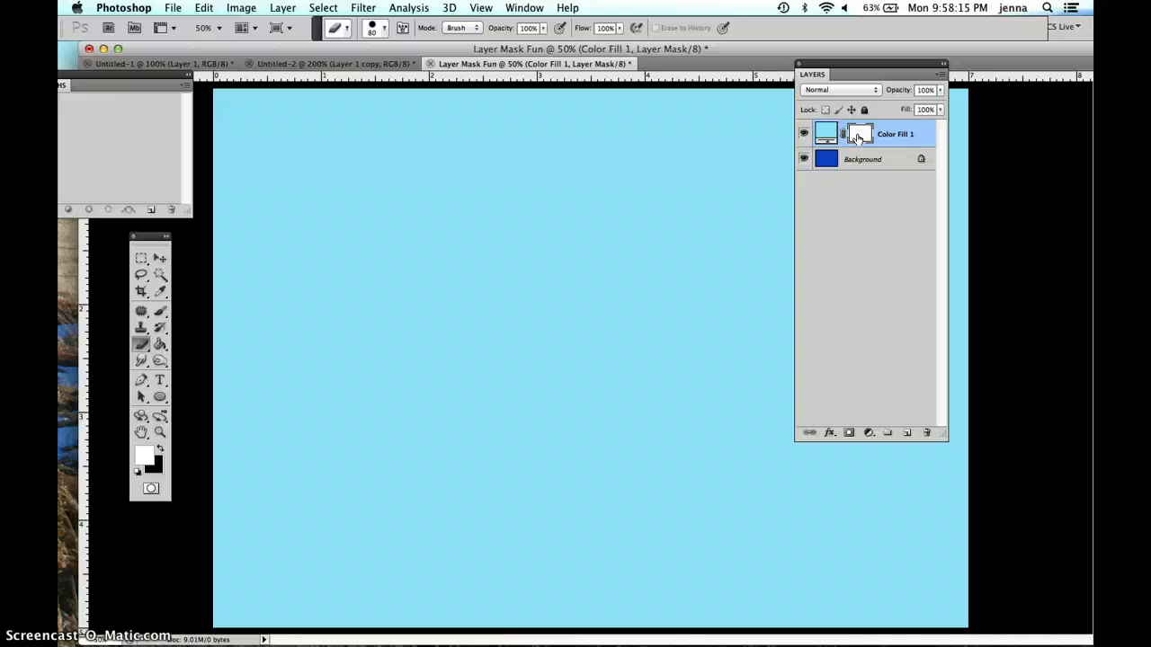
- Switch to the Gradient tool and try a horizontal reflected foreground-to-transparent gradient at 60% opacity on the Color Fill 1 mask
left_click_drag(155, 238, 163, 95)
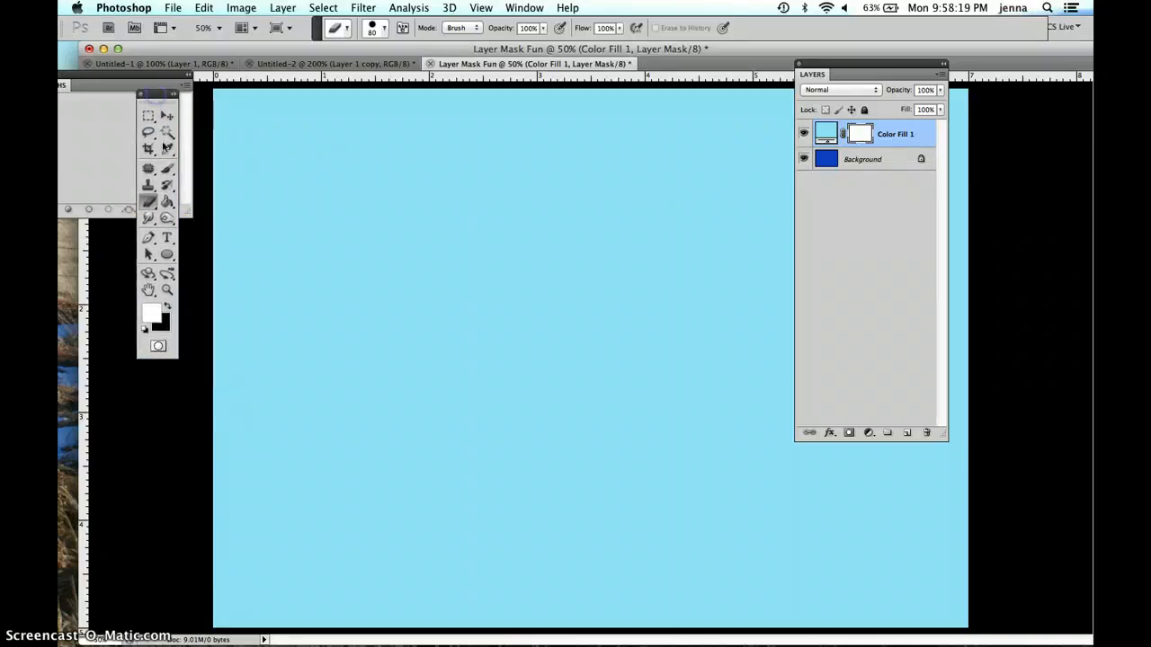
left_click(166, 206)
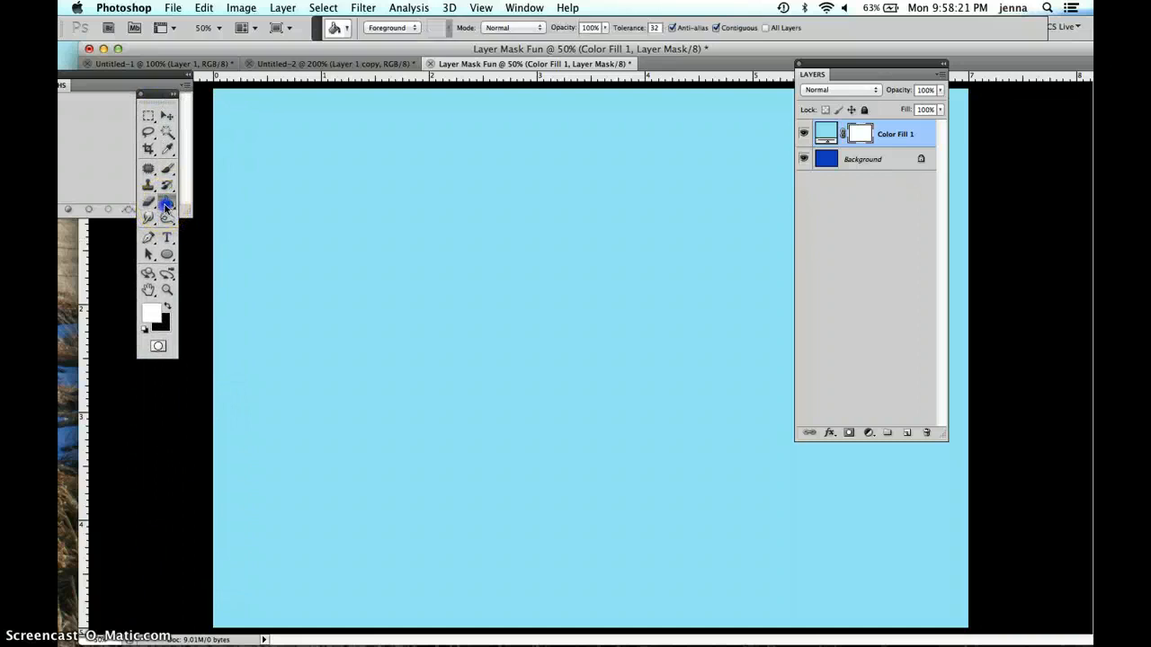
left_click_drag(166, 205, 204, 203)
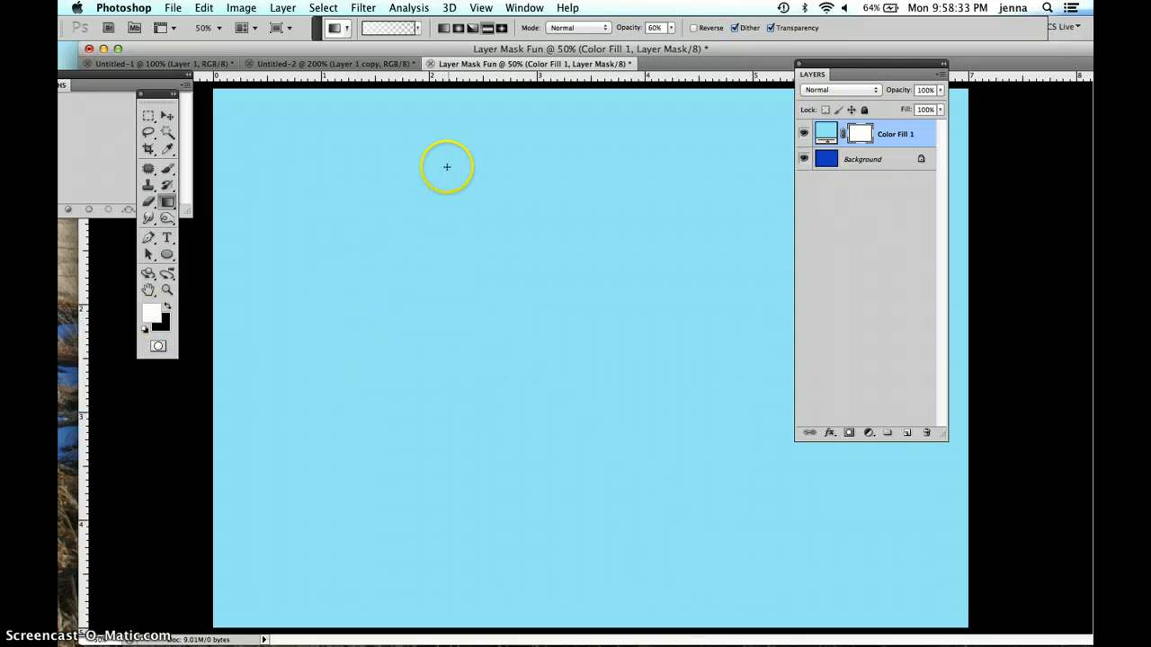
left_click_drag(427, 239, 652, 235)
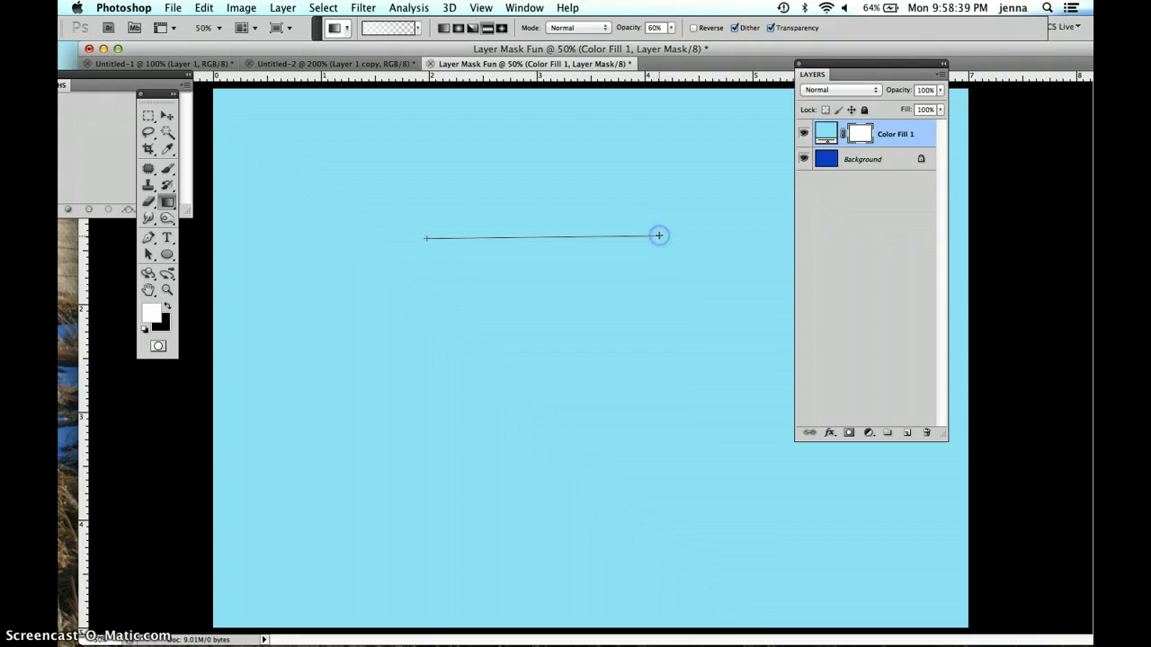
left_click_drag(659, 236, 659, 236)
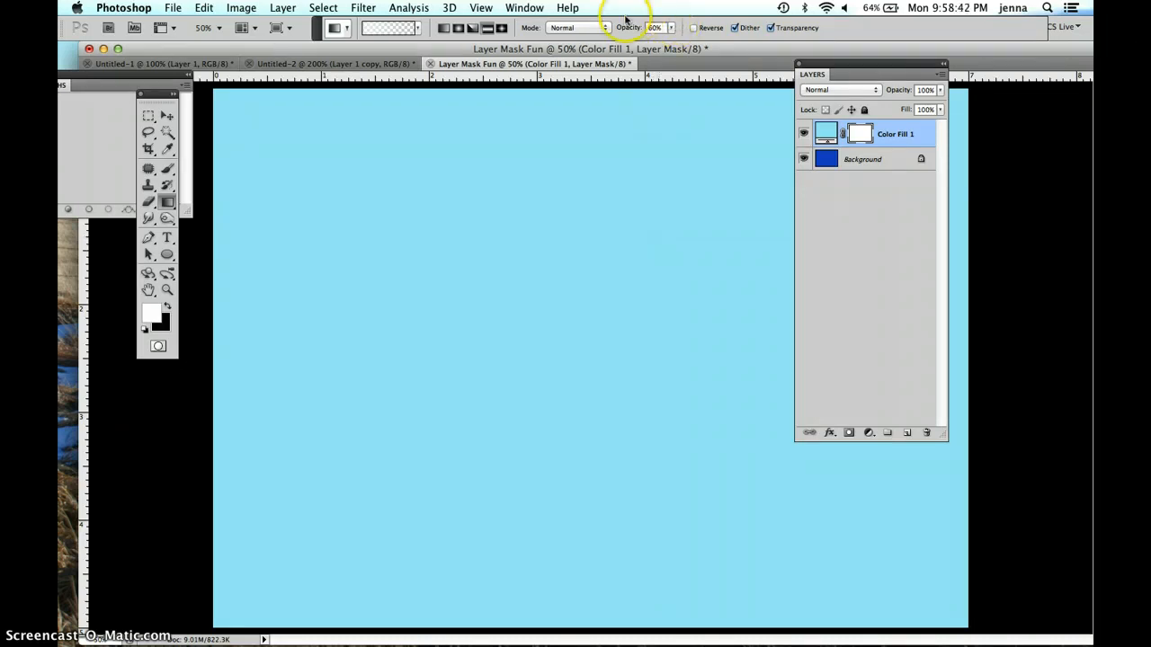
- Raise the Gradient tool's opacity to 100% and choose the Black, White gradient preset
left_click_drag(619, 28, 723, 32)
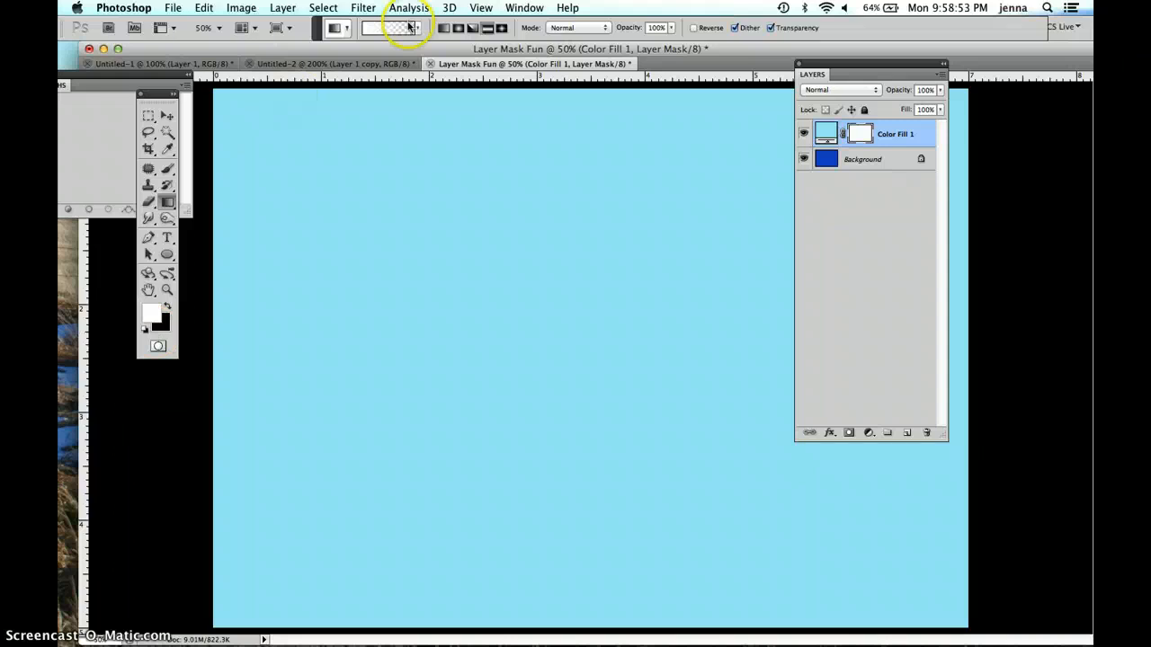
left_click_drag(398, 48, 384, 50)
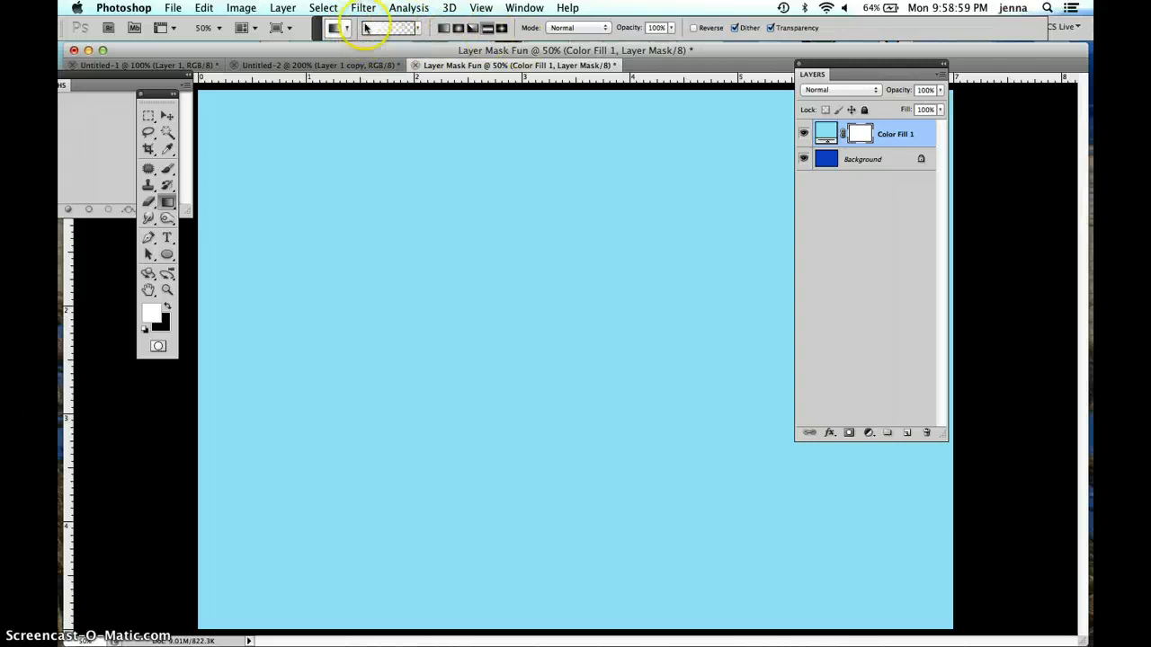
left_click(348, 28)
left_click(380, 28)
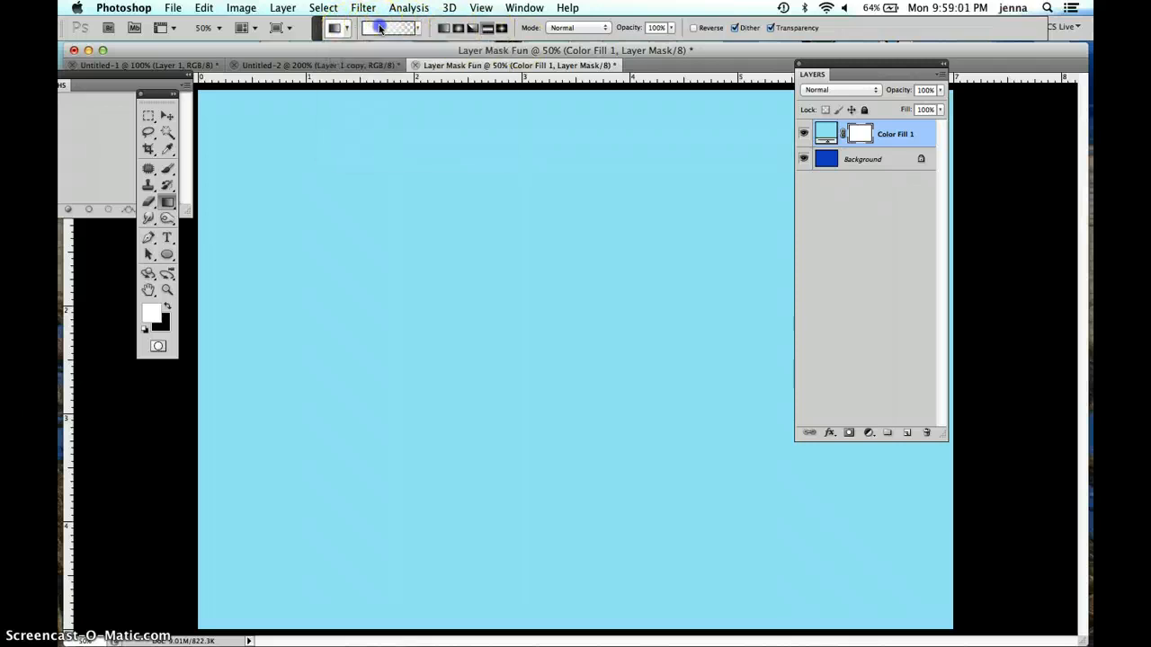
left_click(380, 28)
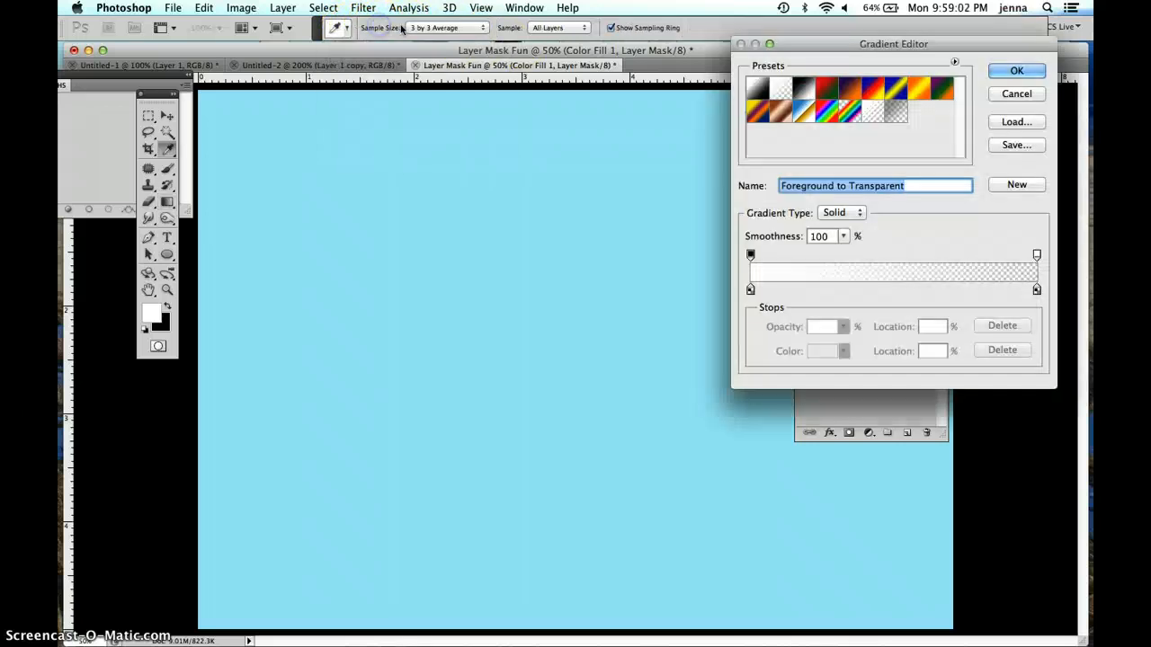
left_click(802, 95)
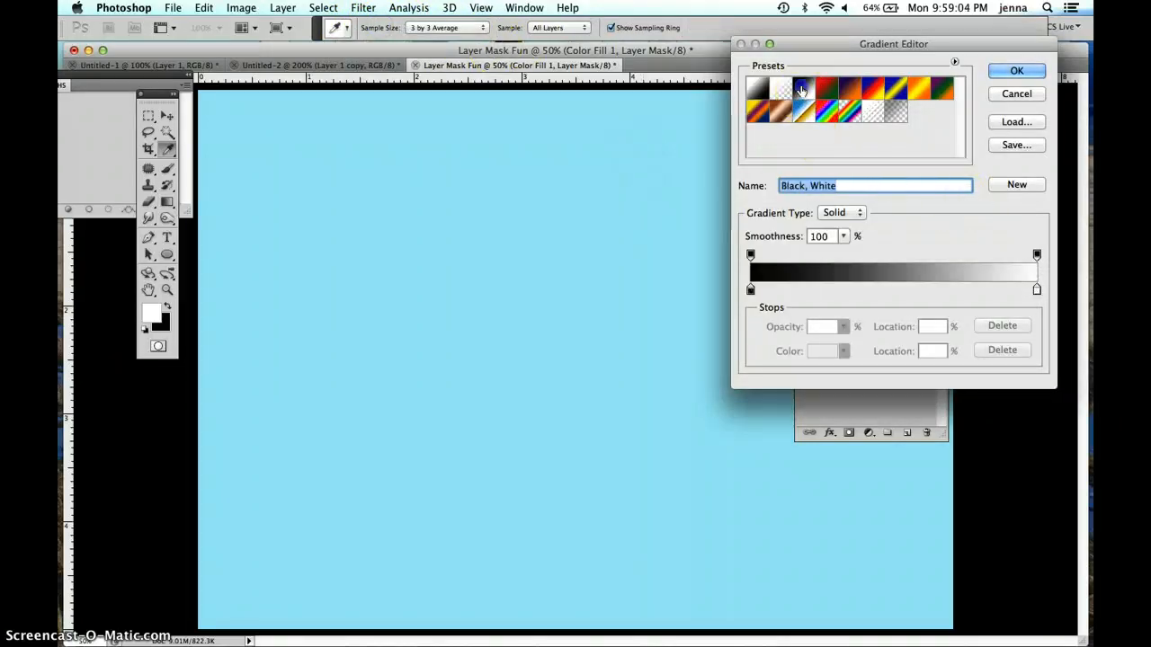
left_click(1002, 74)
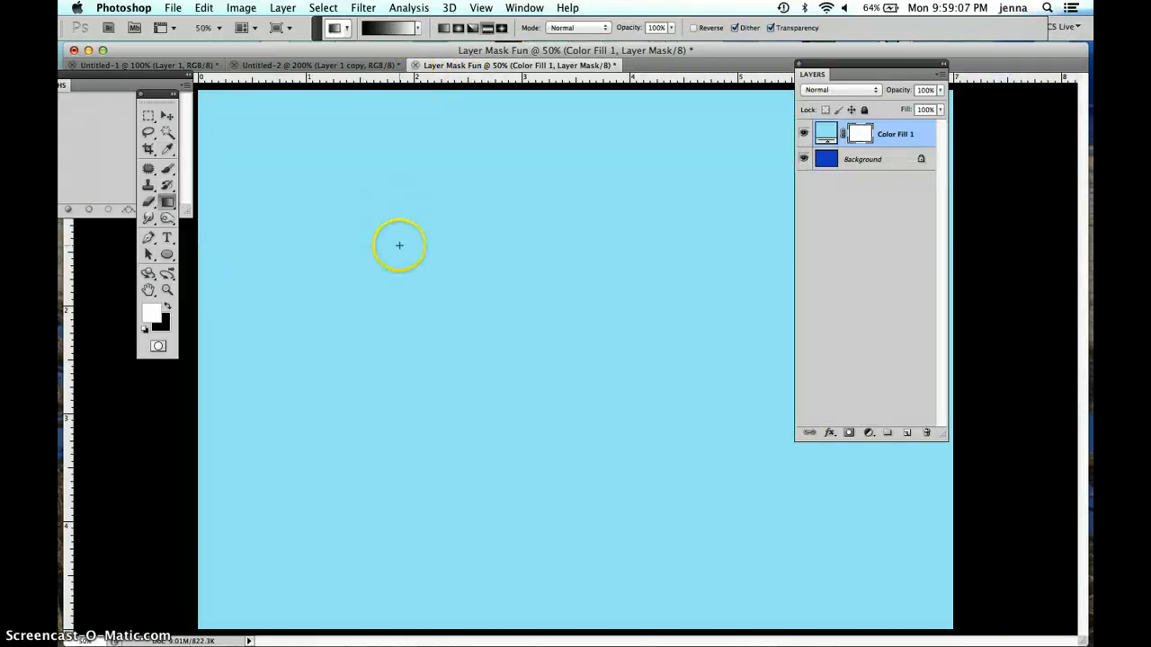
- Try a horizontal reflected black-to-white gradient on the Color Fill 1 mask and undo it
left_click_drag(537, 241, 651, 240)
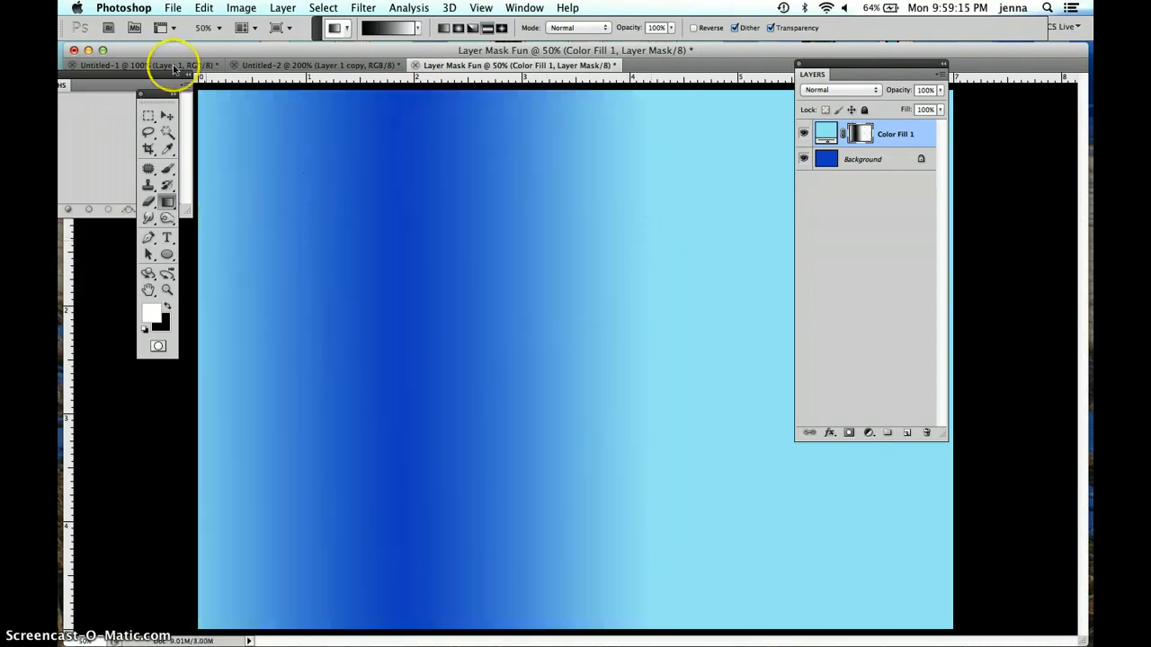
left_click(205, 8)
left_click(208, 25)
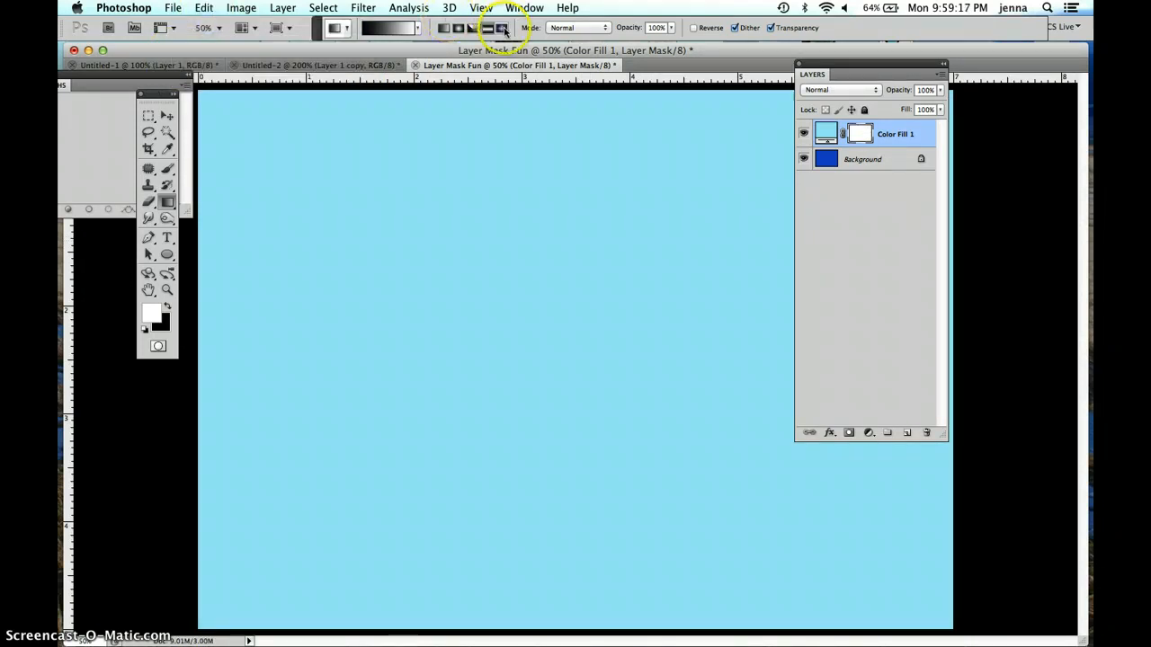
- Draw a linear black-to-white gradient horizontally on the Color Fill 1 mask, from about one quarter to three quarters of the width
left_click(443, 29)
left_click(443, 28)
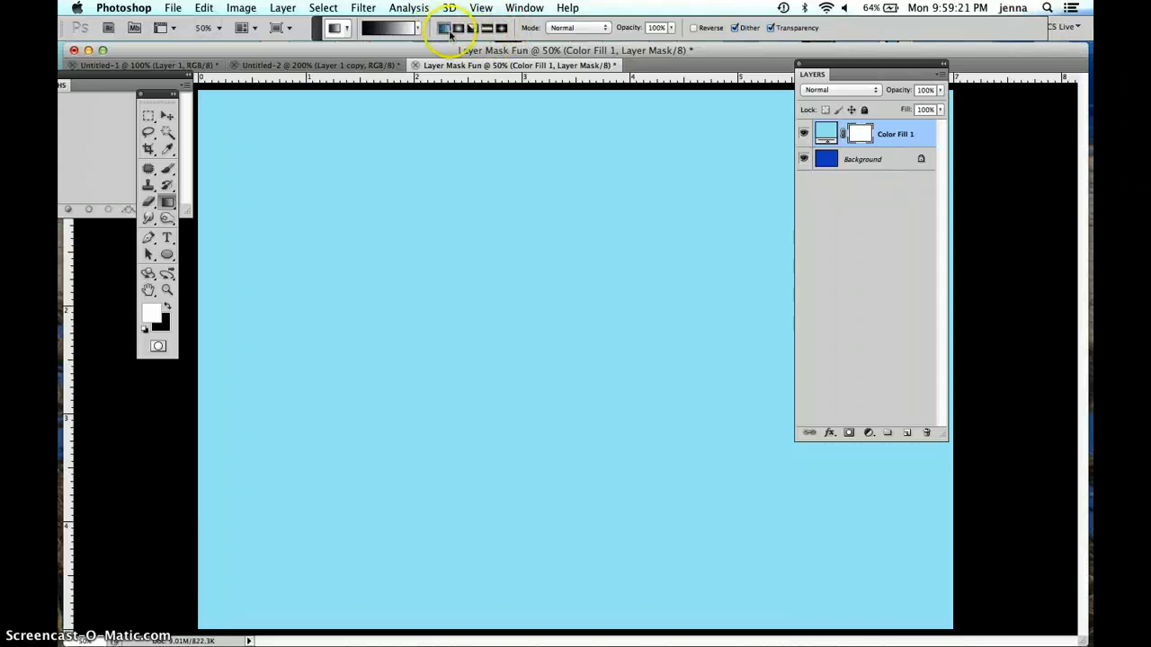
left_click(457, 29)
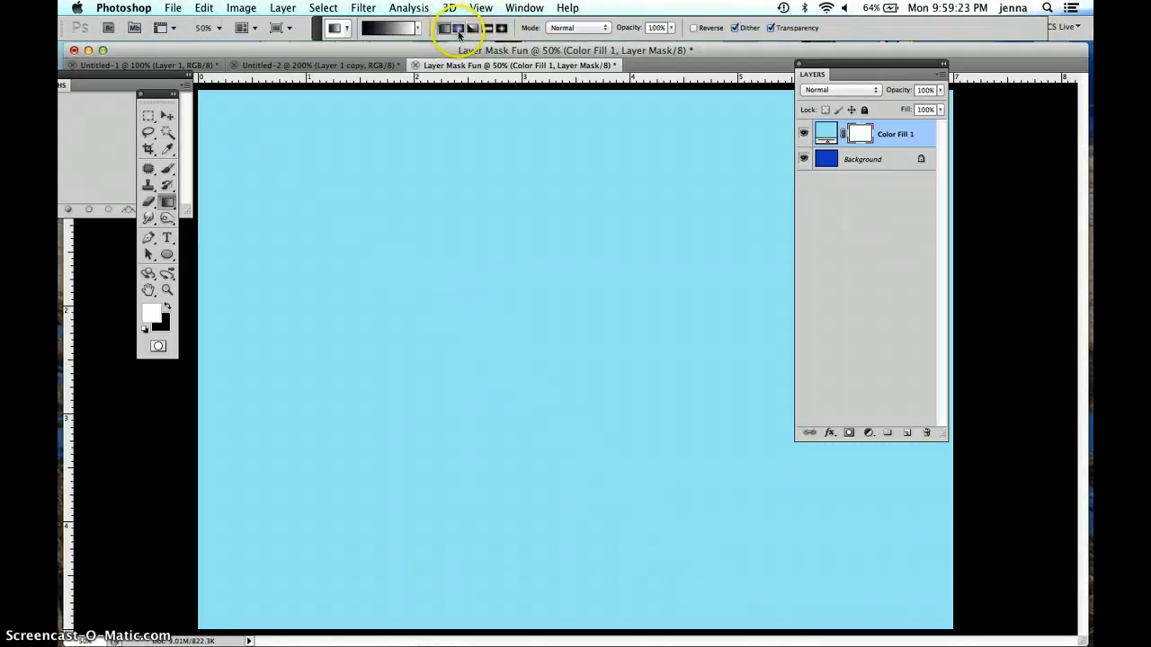
left_click(470, 30)
left_click(501, 29)
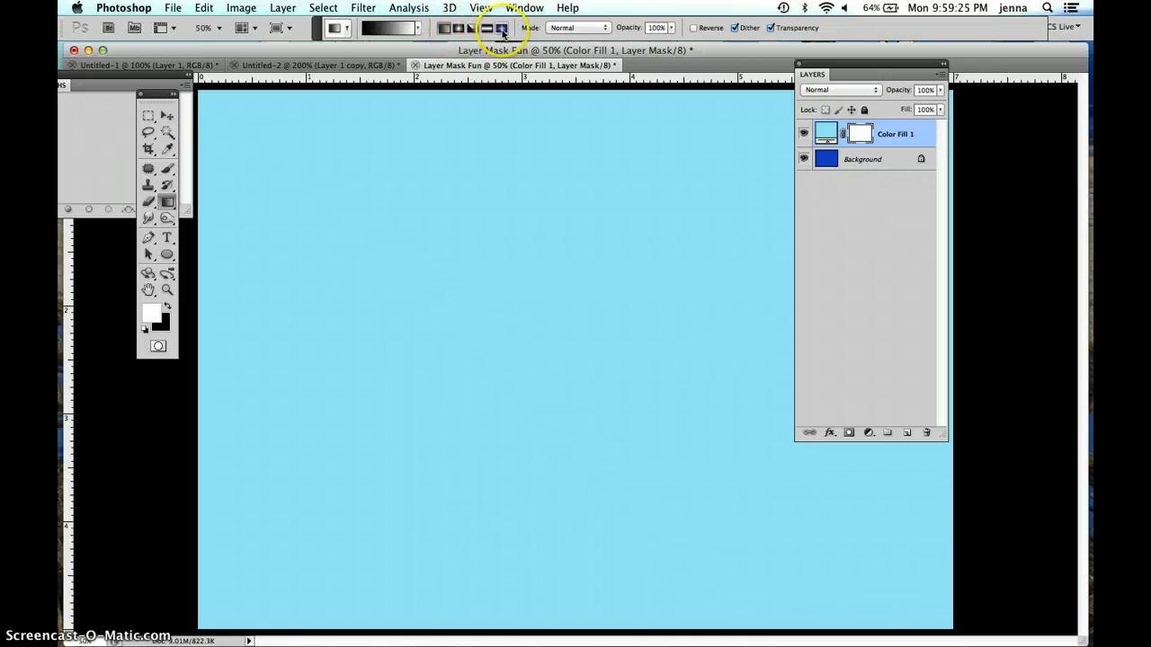
left_click_drag(393, 234, 779, 231)
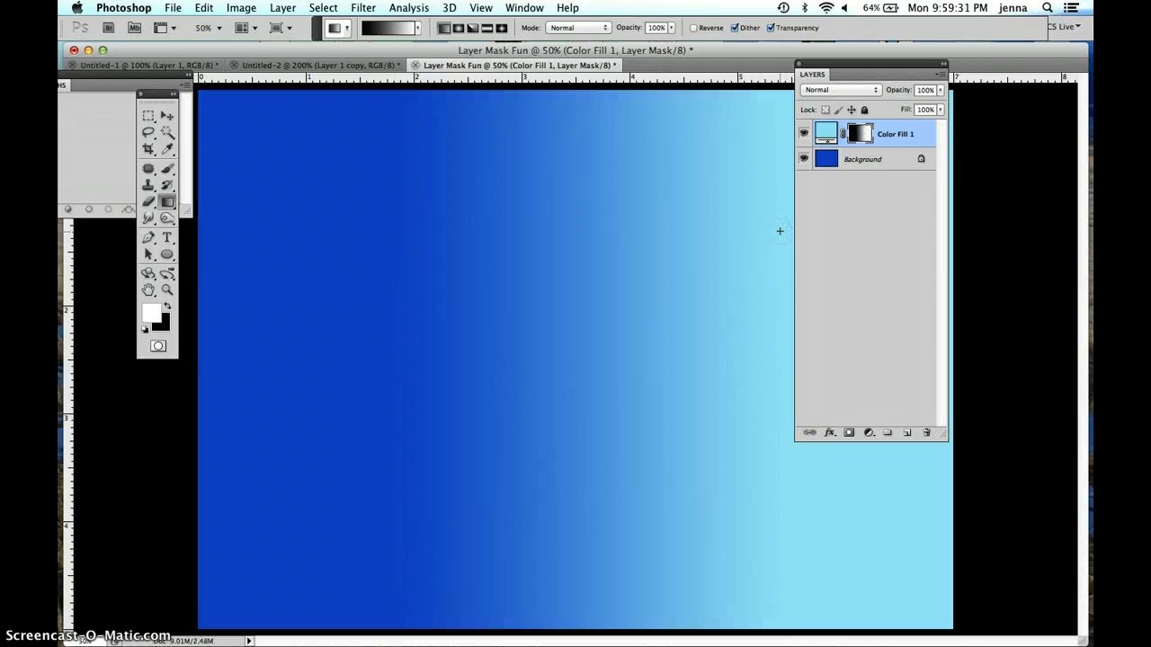
- Examine the Color Fill 1 mask thumbnail against the blended blues, moving the layer list farther off the image
left_click(855, 139)
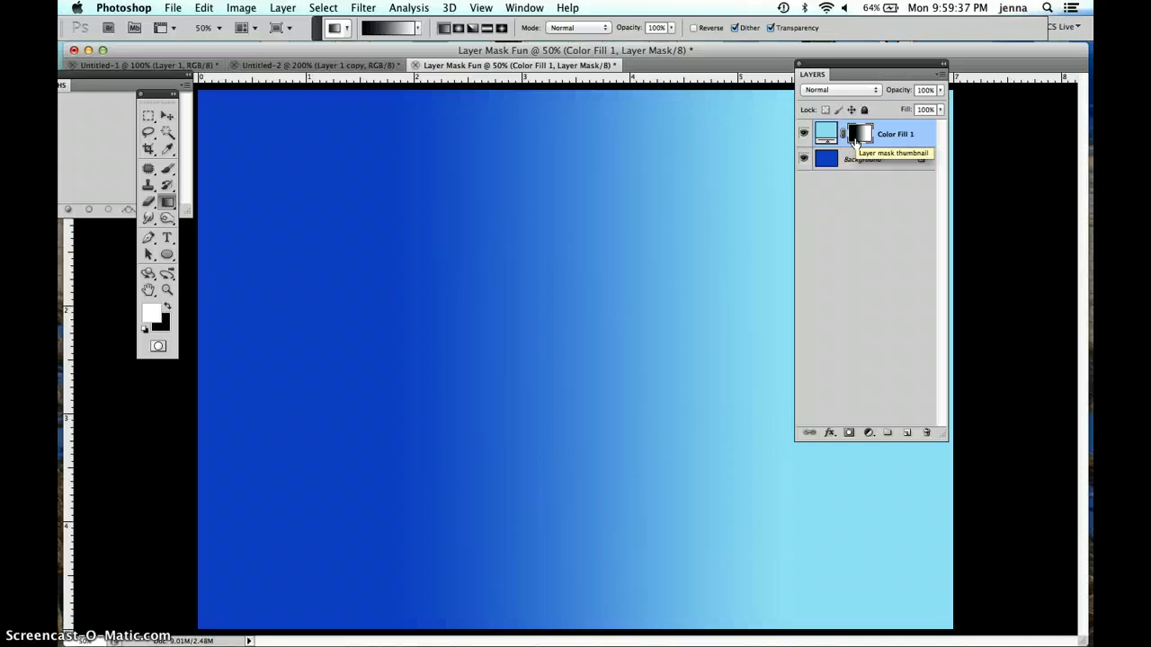
left_click(838, 162)
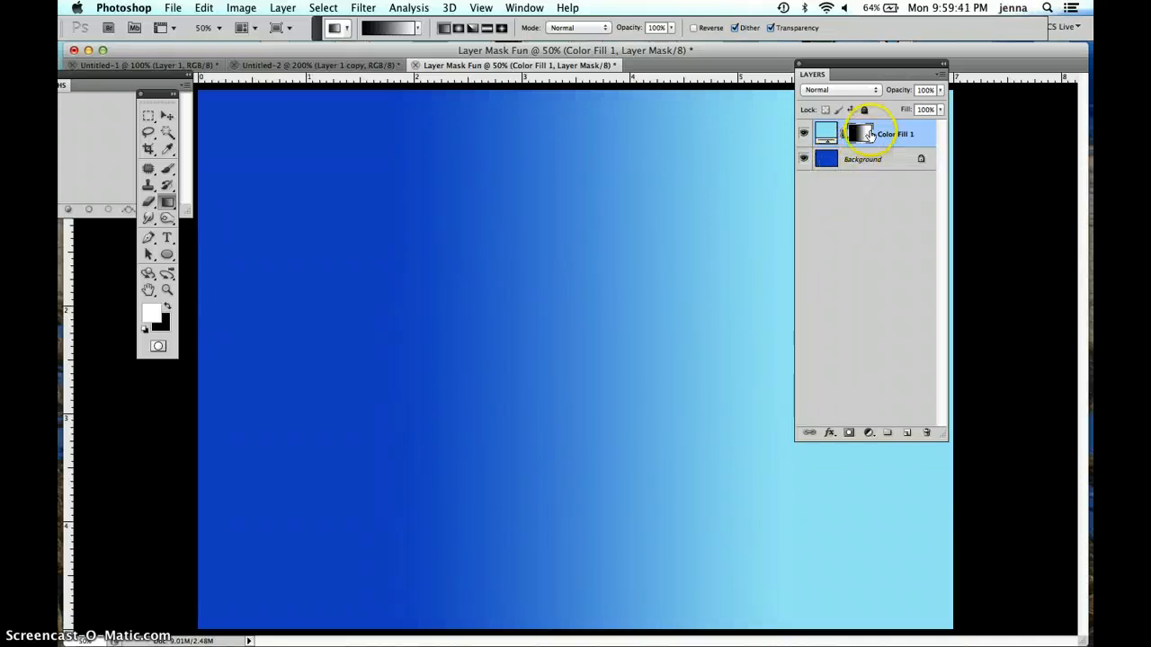
left_click(865, 137)
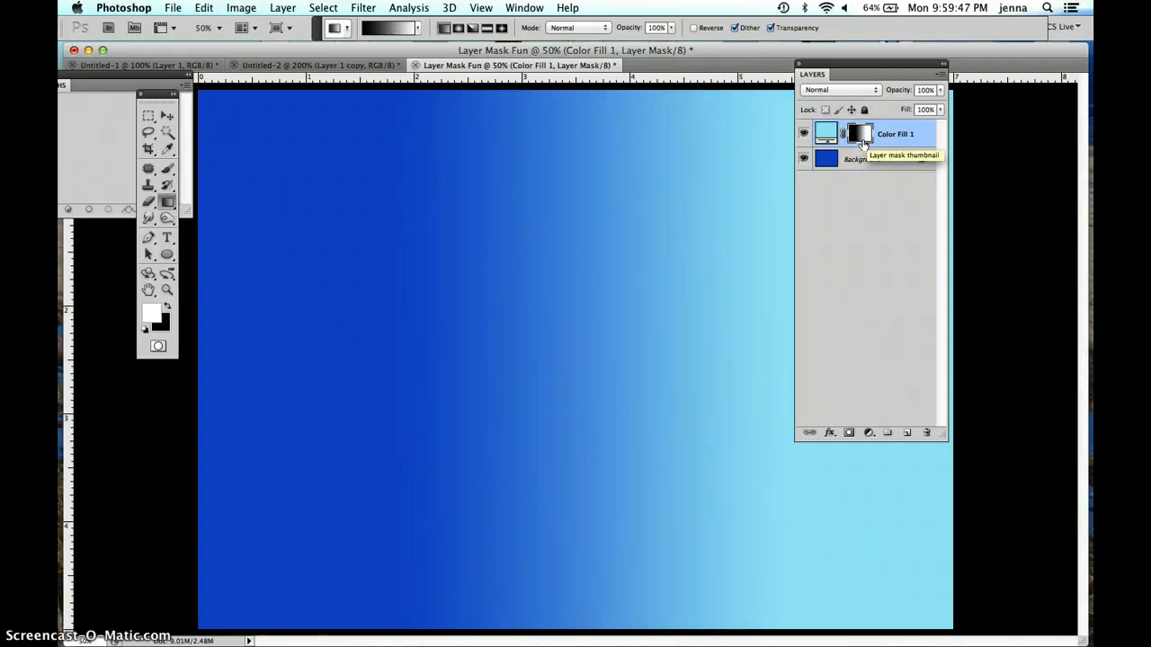
left_click_drag(846, 71, 904, 93)
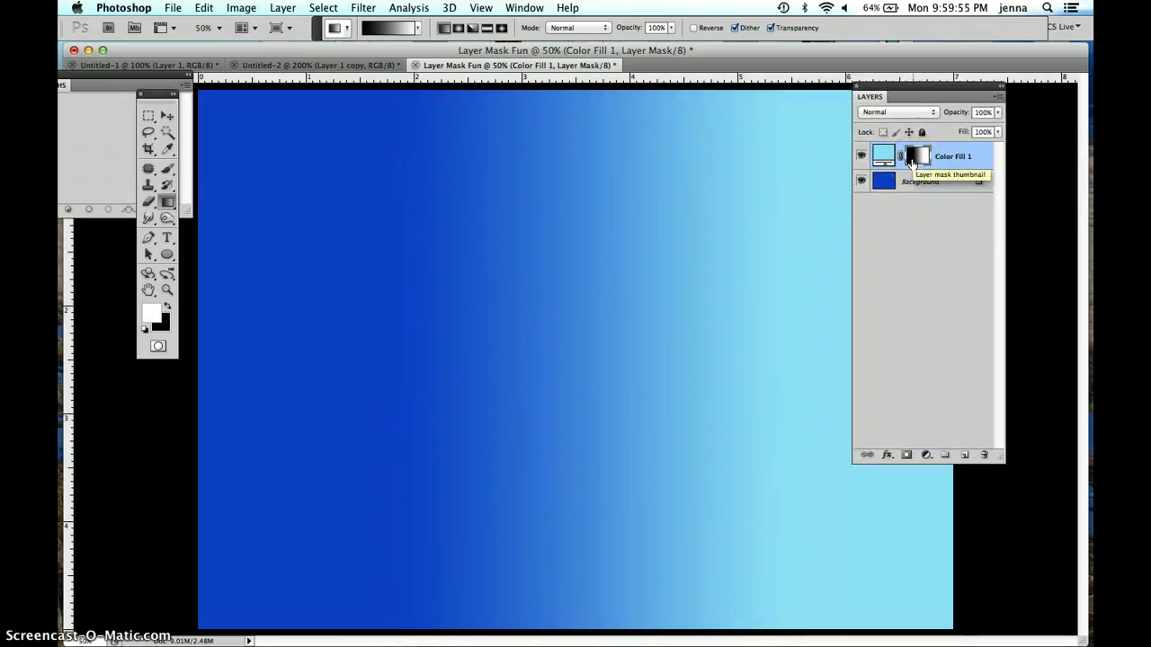
left_click(716, 189)
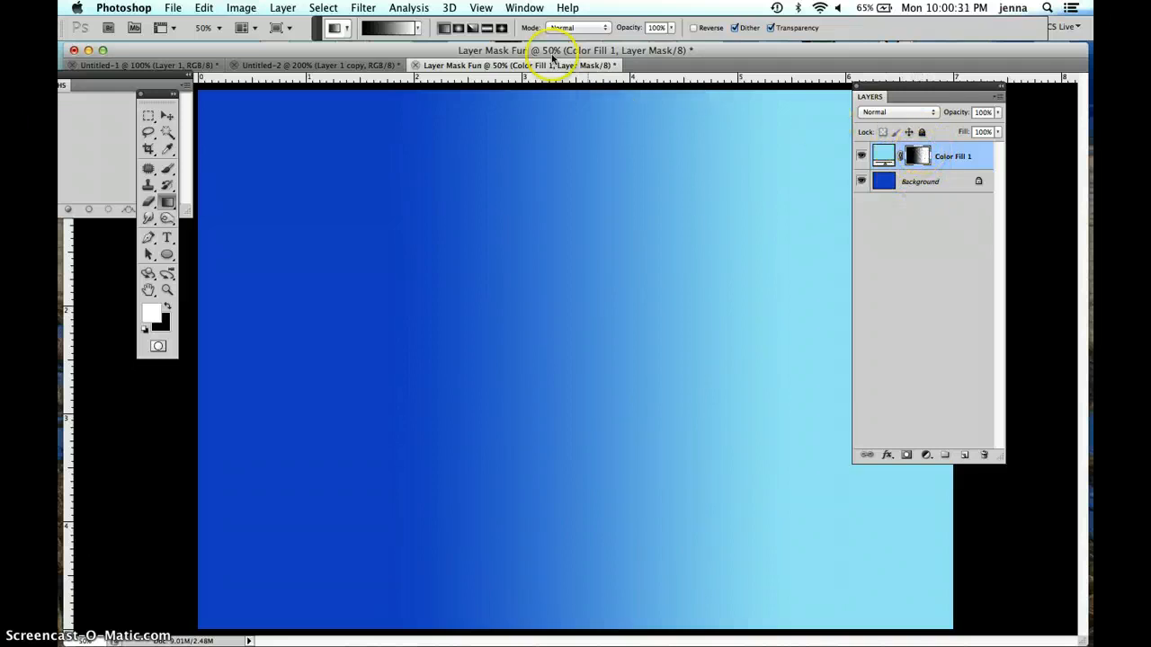
- Bring up the document's channels and display only the Color Fill 1 Mask channel, hiding the RGB channels
left_click(524, 8)
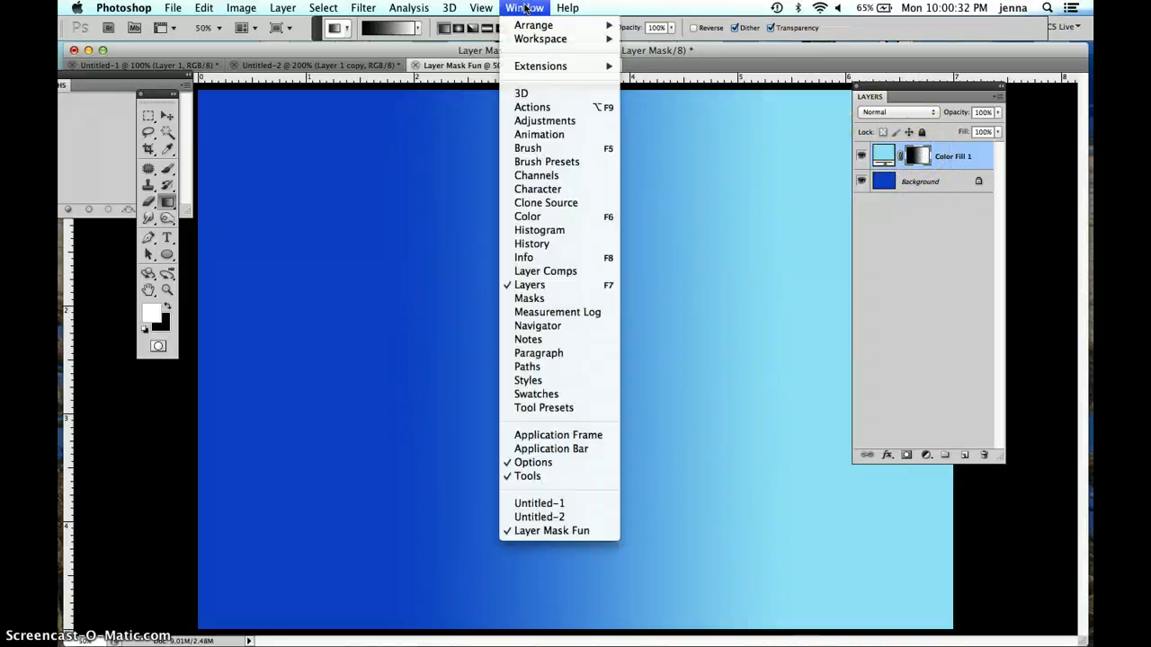
left_click(530, 178)
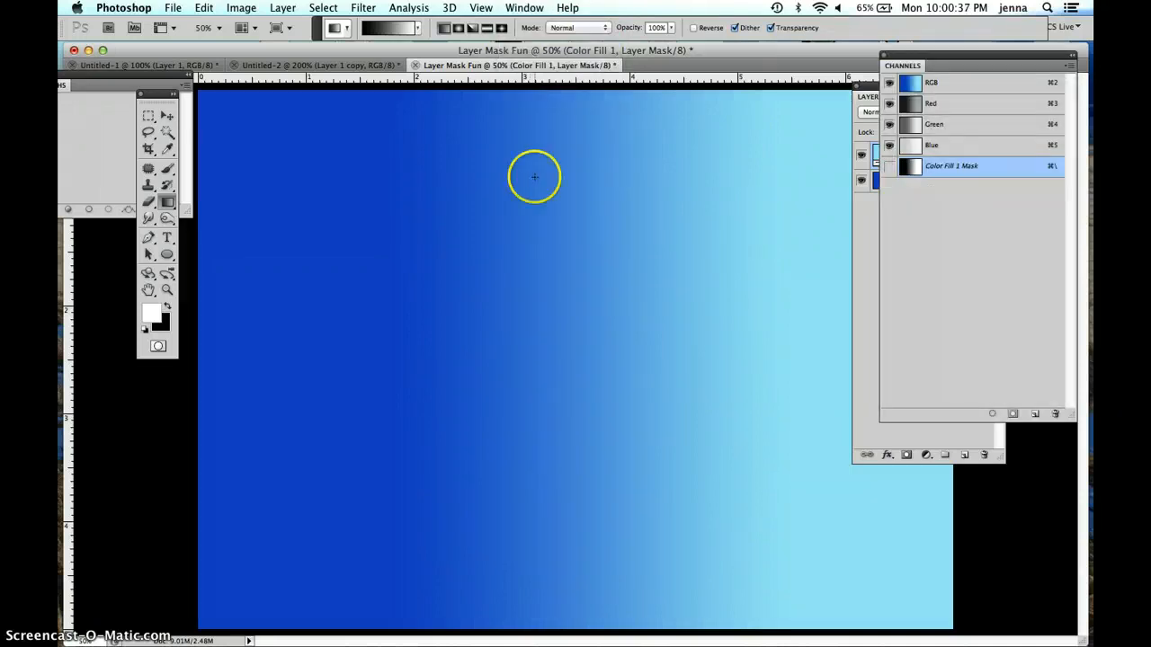
left_click_drag(903, 59, 226, 83)
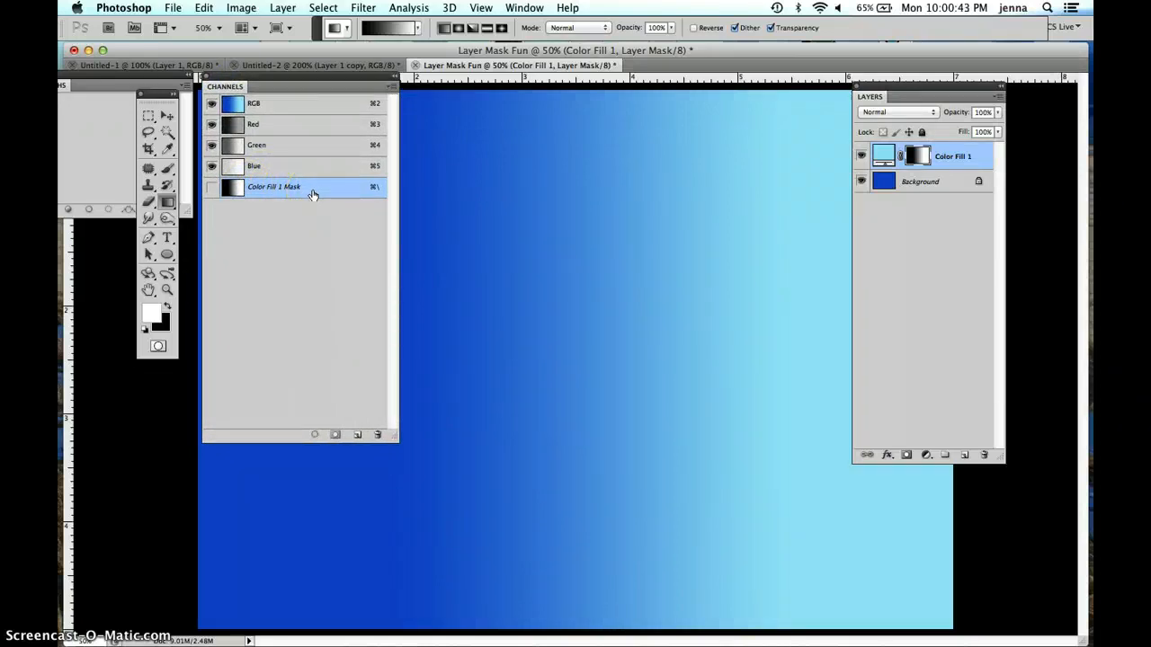
left_click(211, 188)
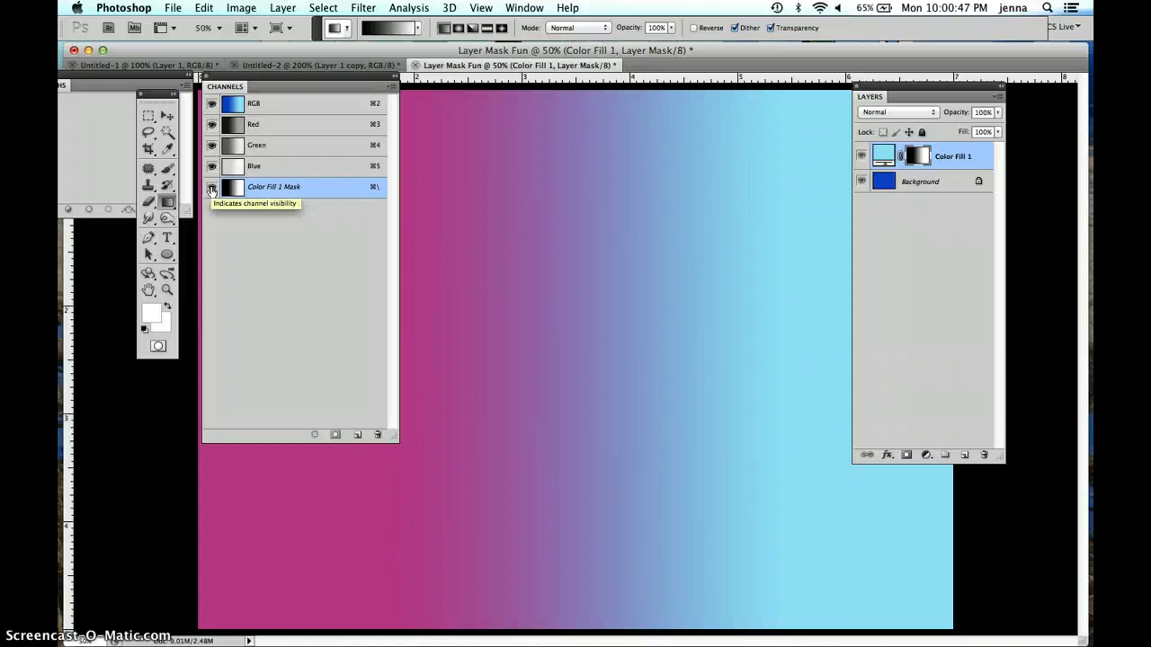
left_click(209, 105)
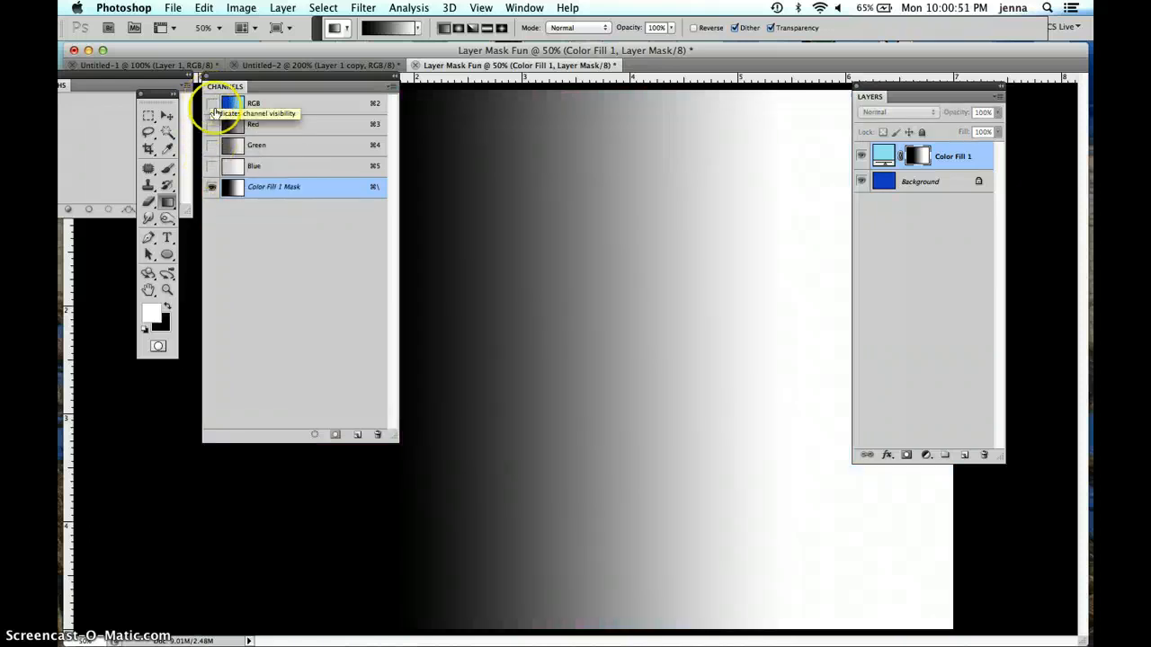
left_click_drag(235, 79, 81, 279)
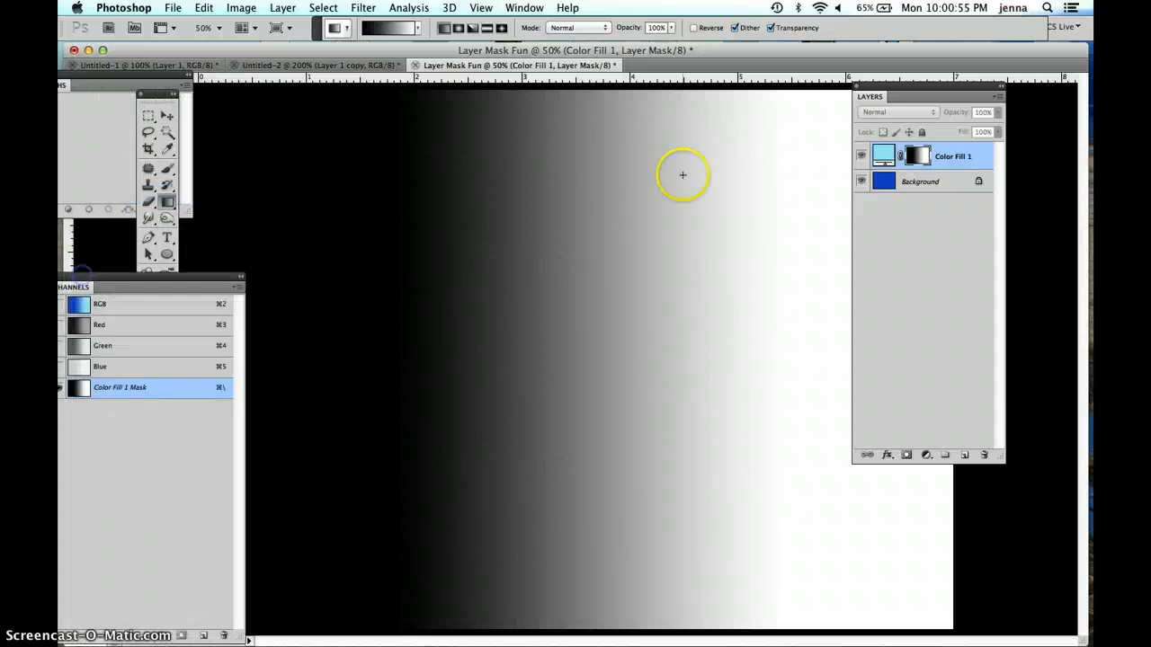
- Try the Color Halftone filter with a maximum radius of 6 pixels on the Color Fill 1 mask and undo it
left_click_drag(555, 49, 581, 49)
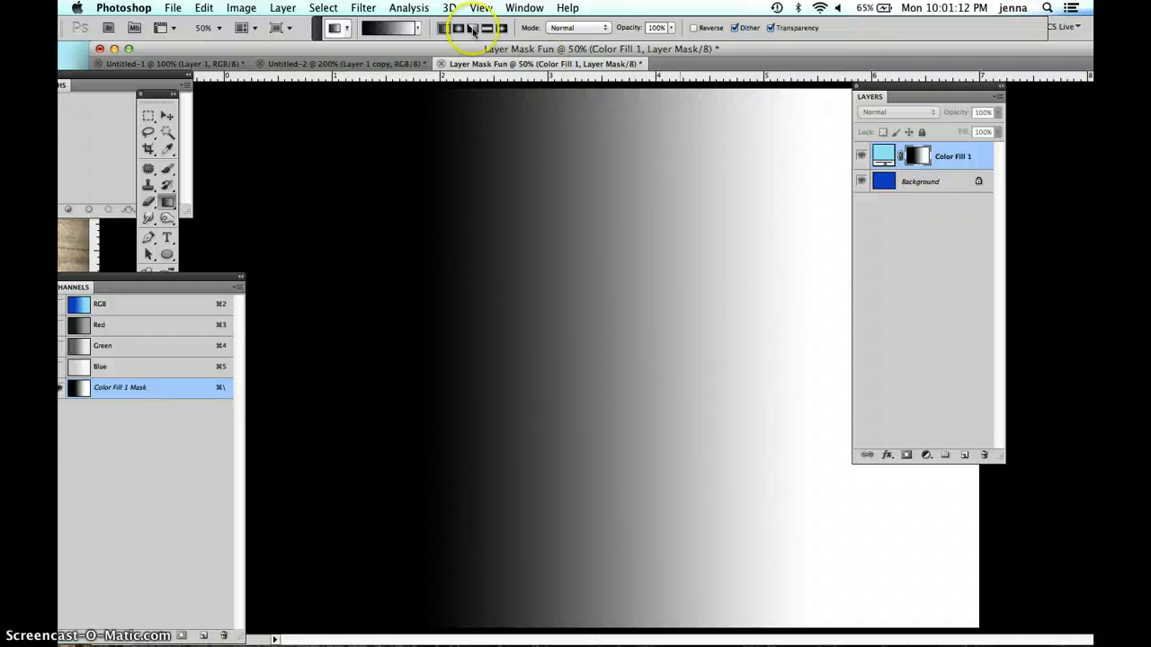
left_click(364, 9)
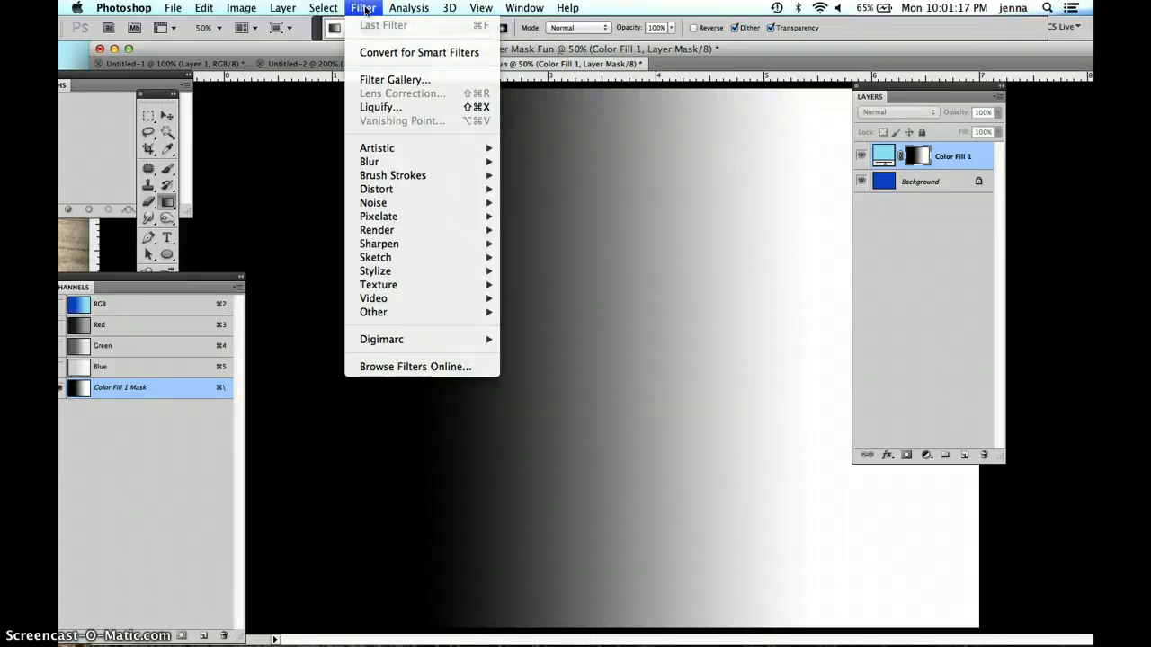
mouse_move(418, 217)
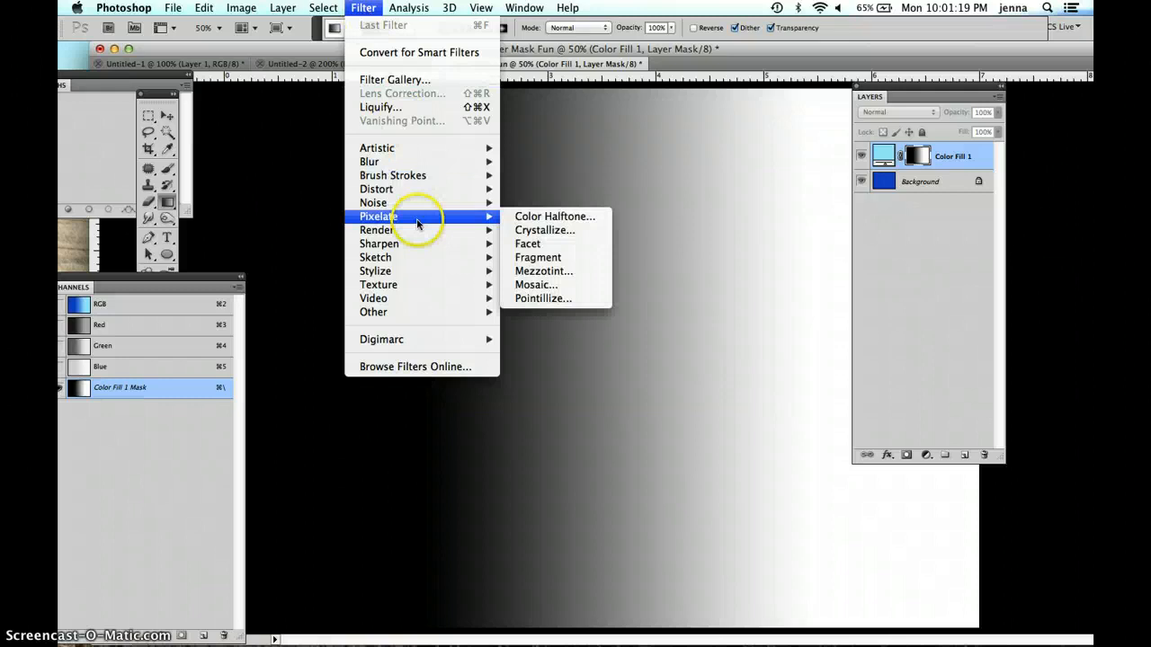
left_click(520, 215)
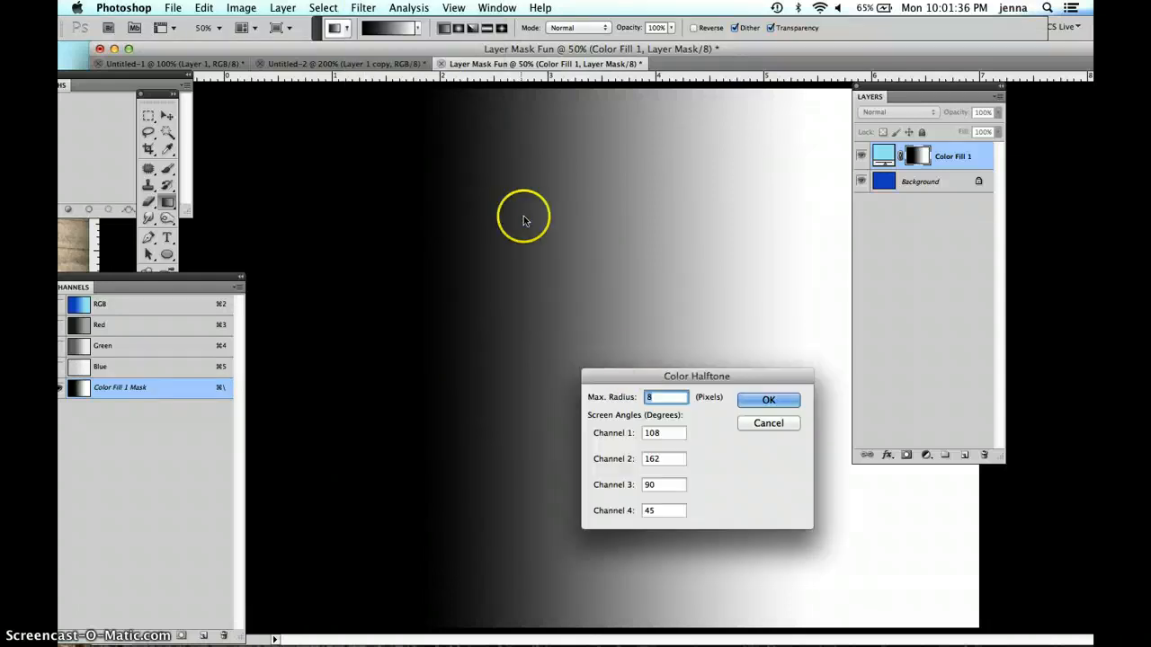
left_click_drag(632, 372, 516, 237)
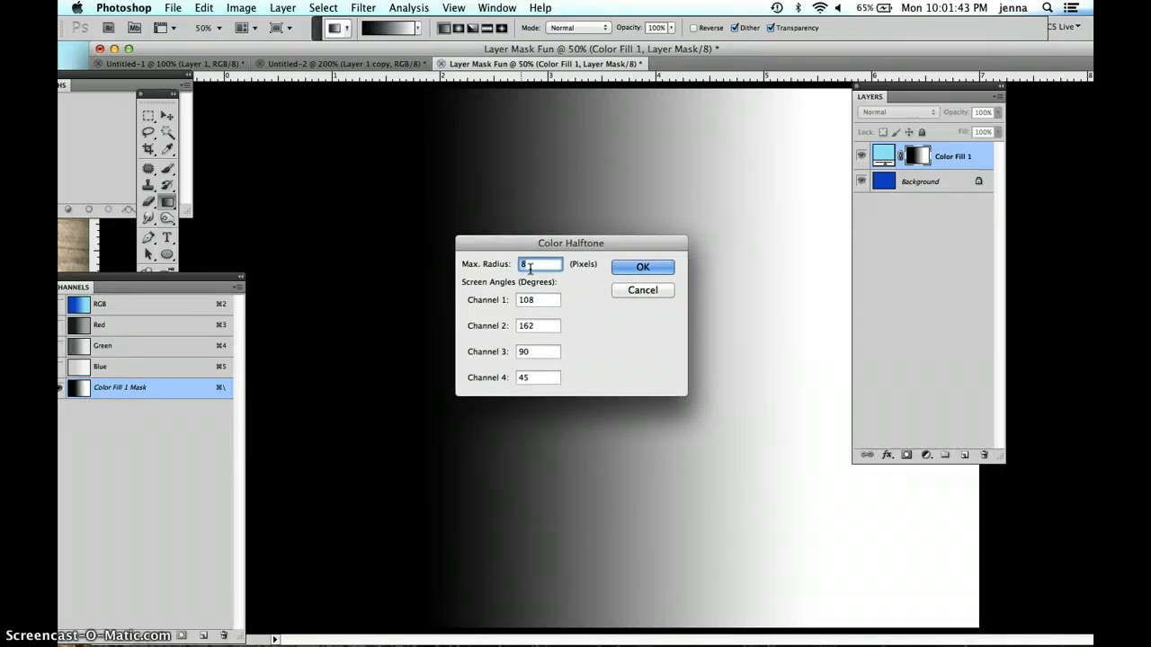
type("6")
left_click(627, 268)
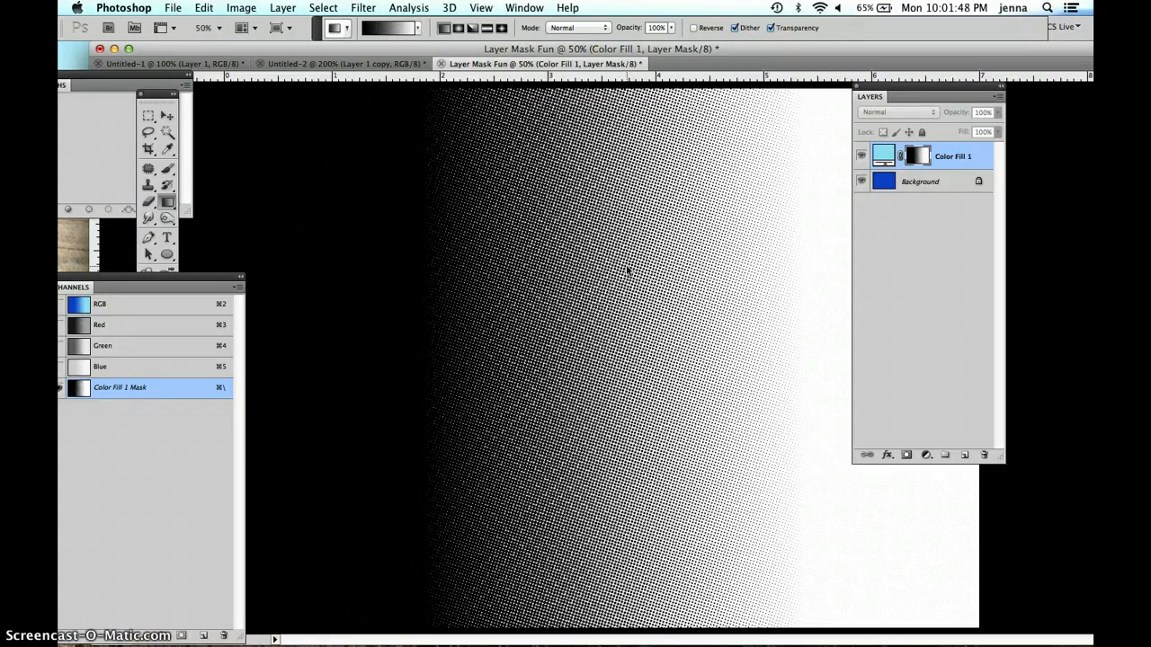
left_click(203, 8)
left_click(303, 21)
- Reapply the last Color Halftone filter to the Color Fill 1 mask and undo it
left_click(363, 8)
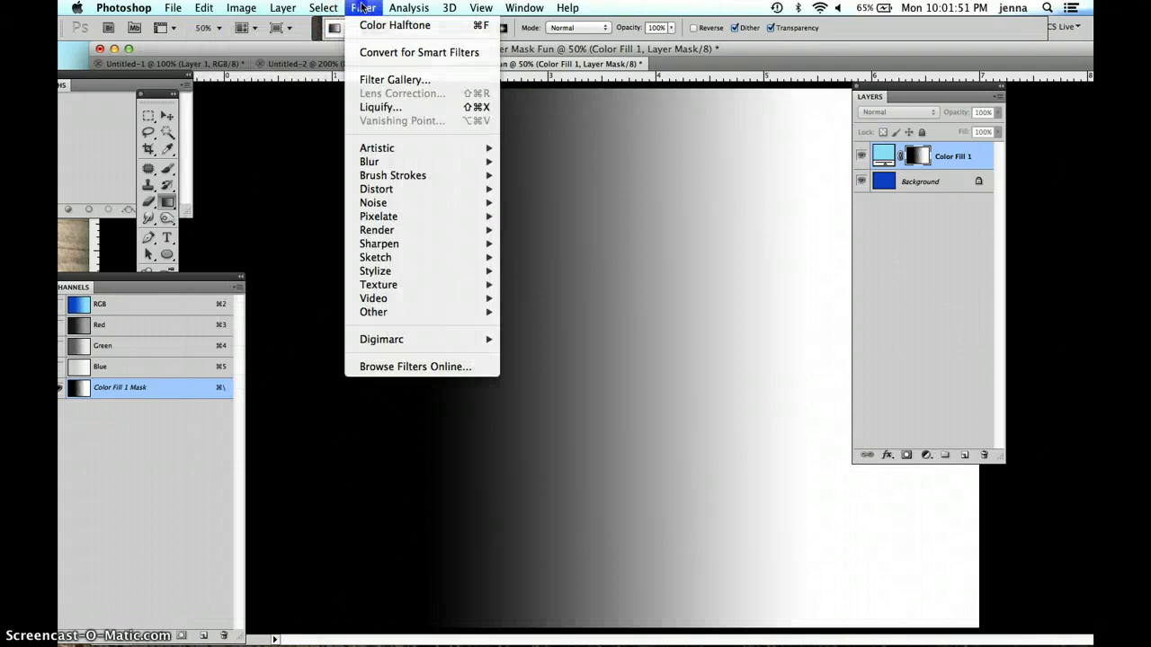
left_click(374, 27)
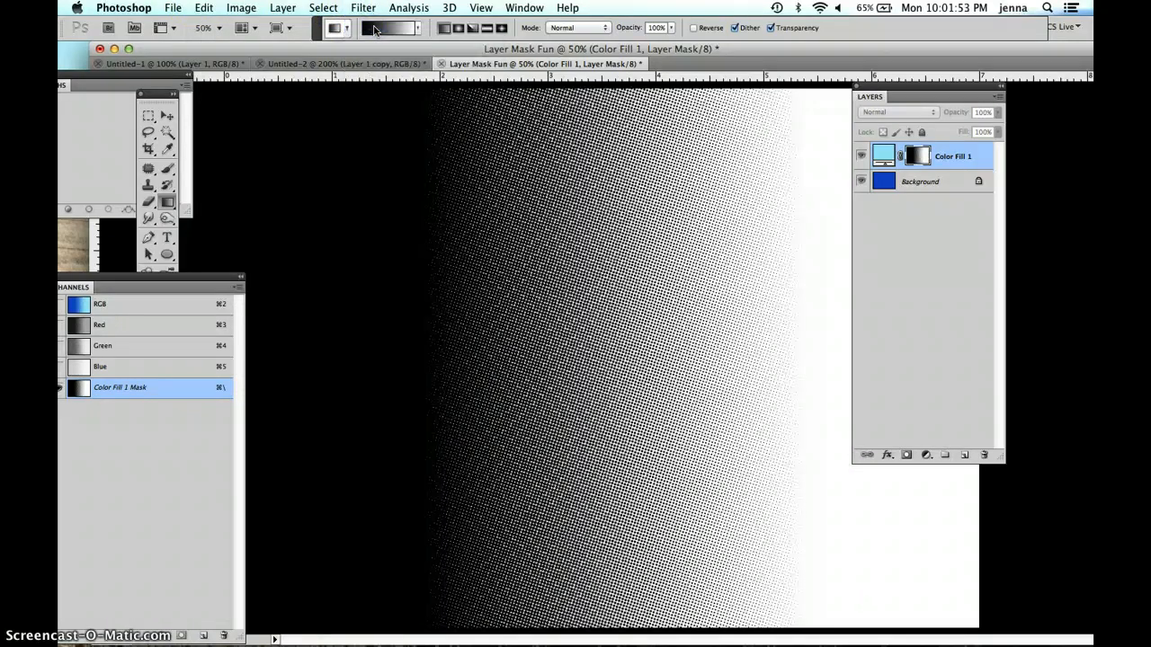
key("super+z")
- Apply the Color Halftone filter to the Color Fill 1 mask with a maximum radius of 18 pixels
left_click(364, 8)
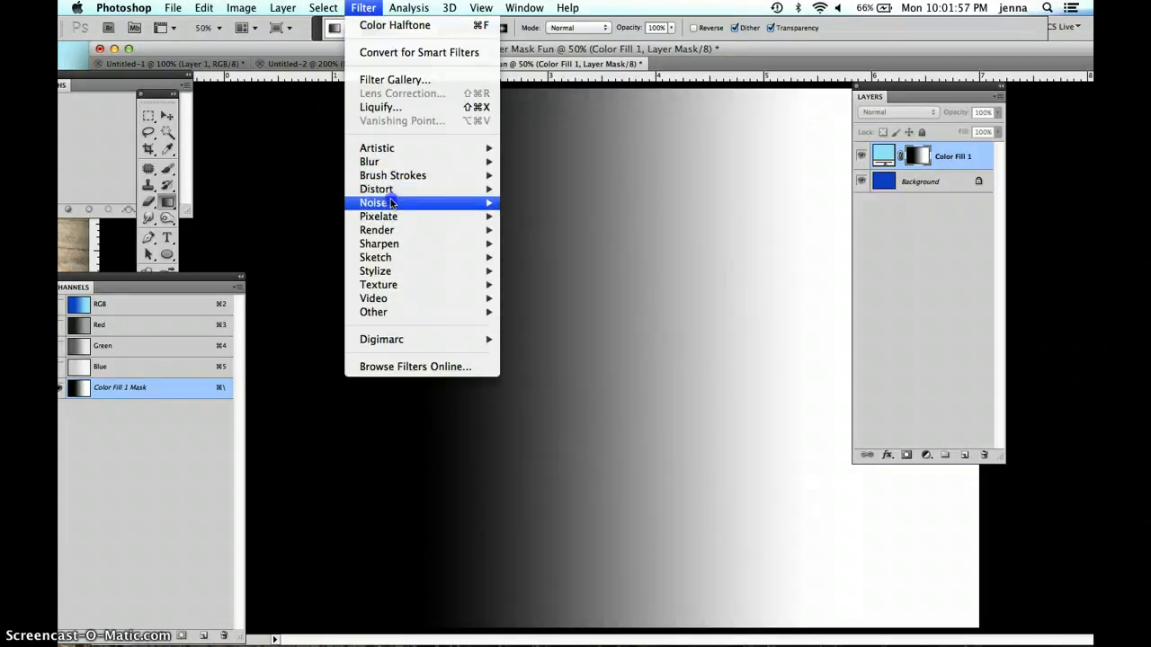
left_click(540, 216)
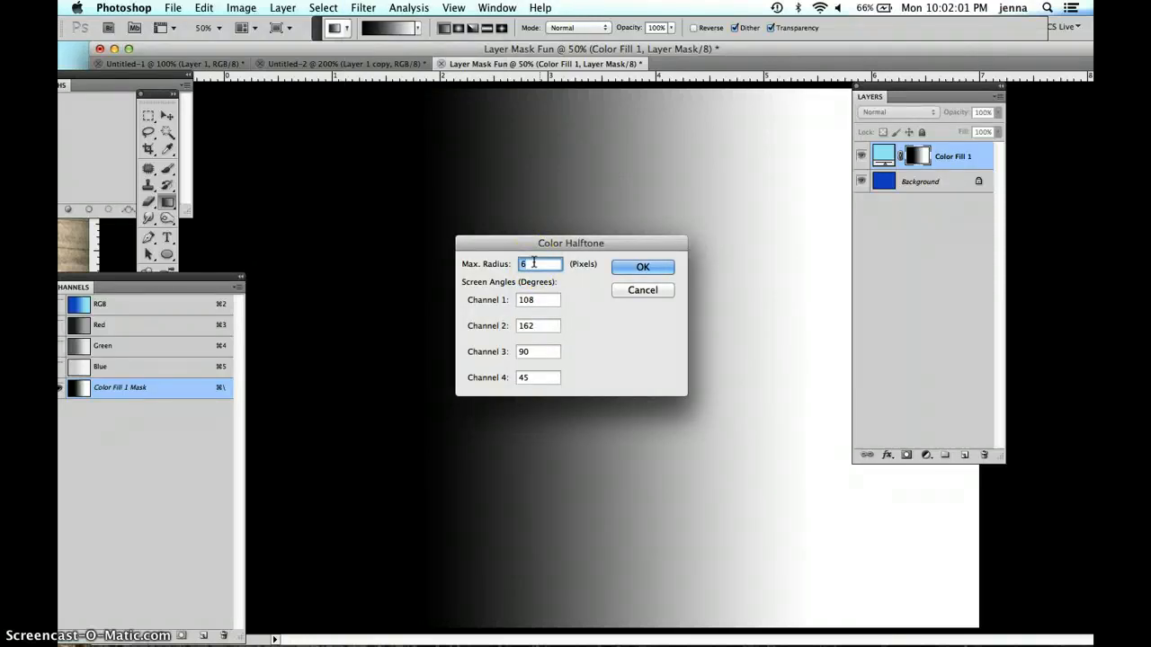
type("18")
left_click(638, 267)
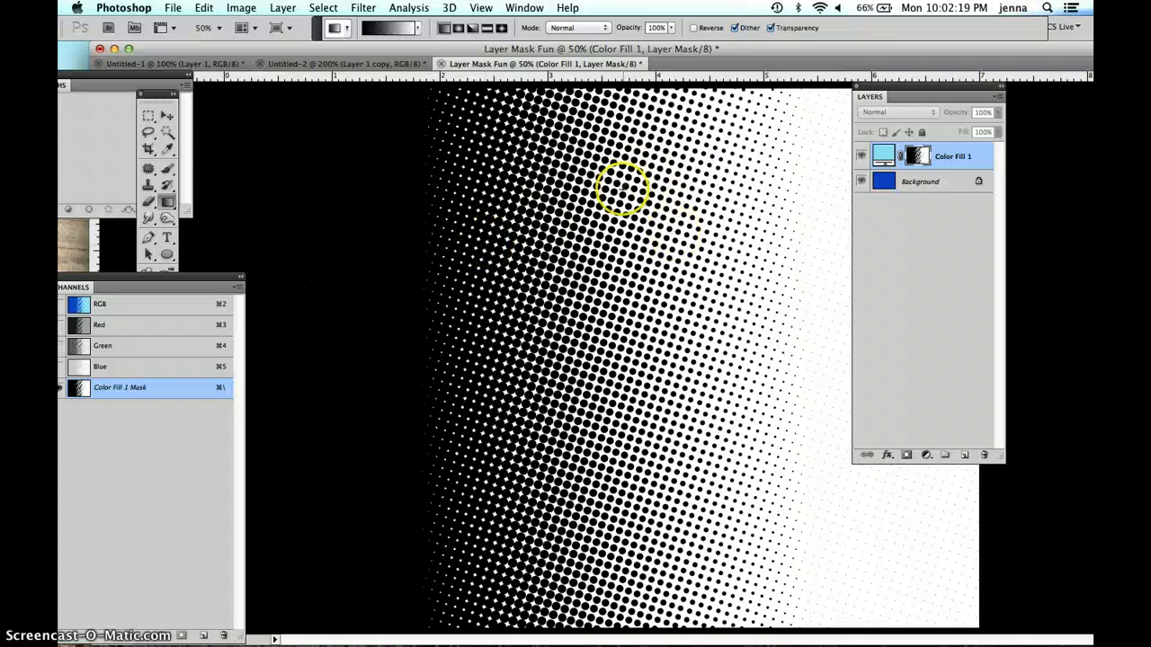
- Display the Color Fill 1 layer in full RGB colour and undo the 18-pixel Color Halftone on its mask
left_click_drag(211, 277, 220, 259)
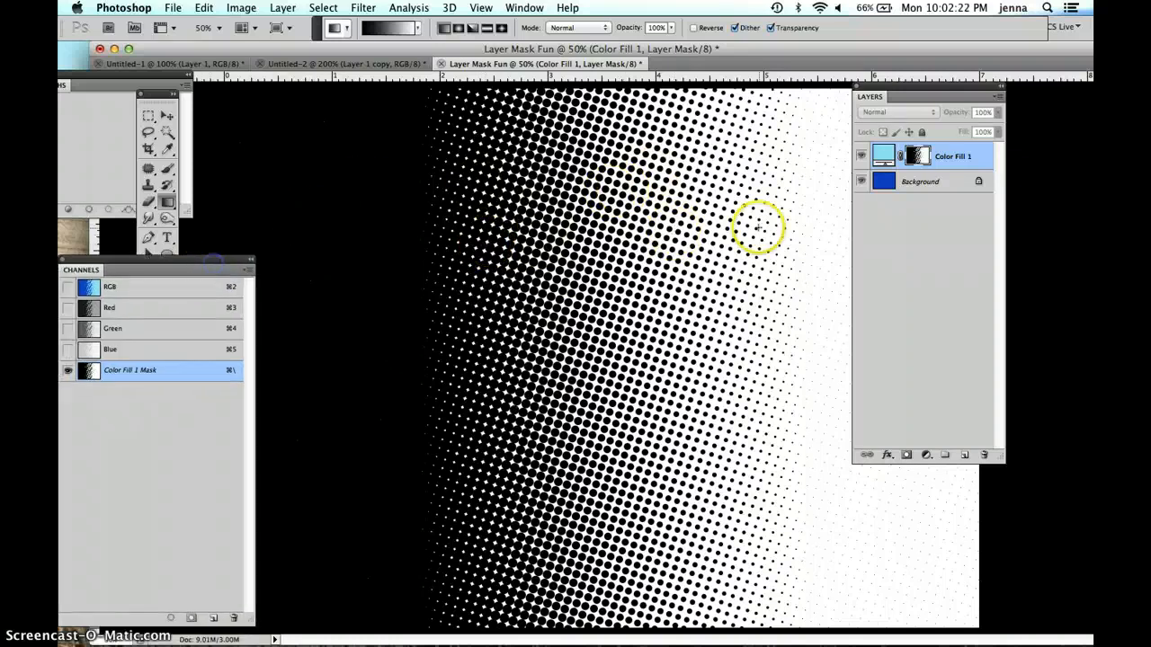
left_click(952, 156)
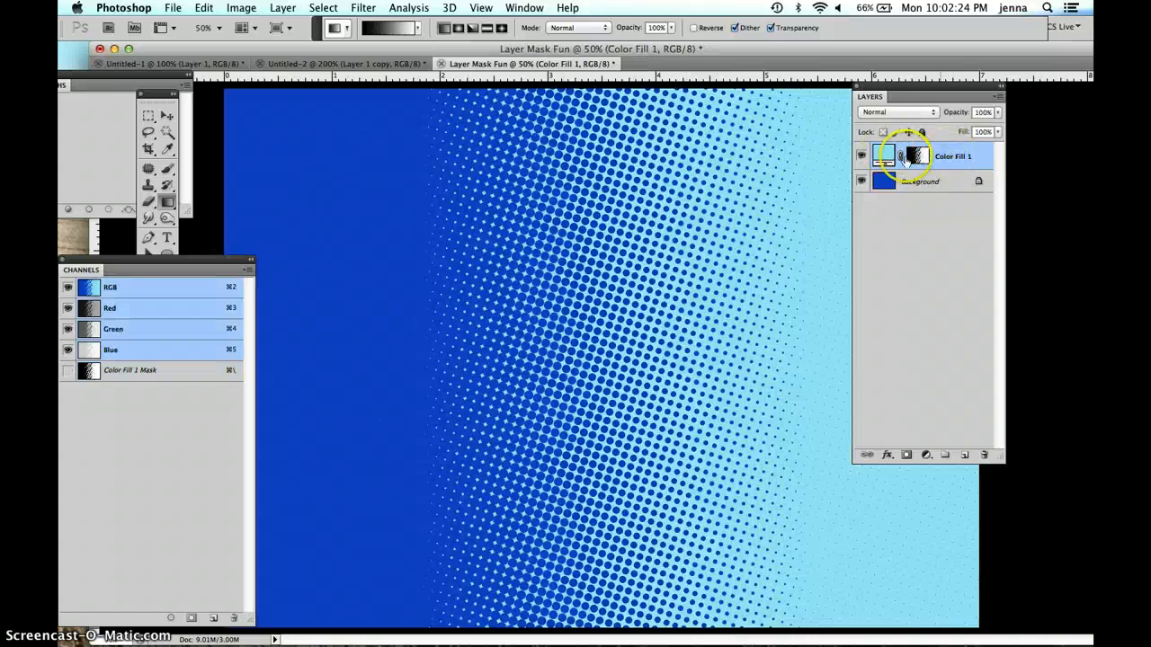
left_click(946, 160)
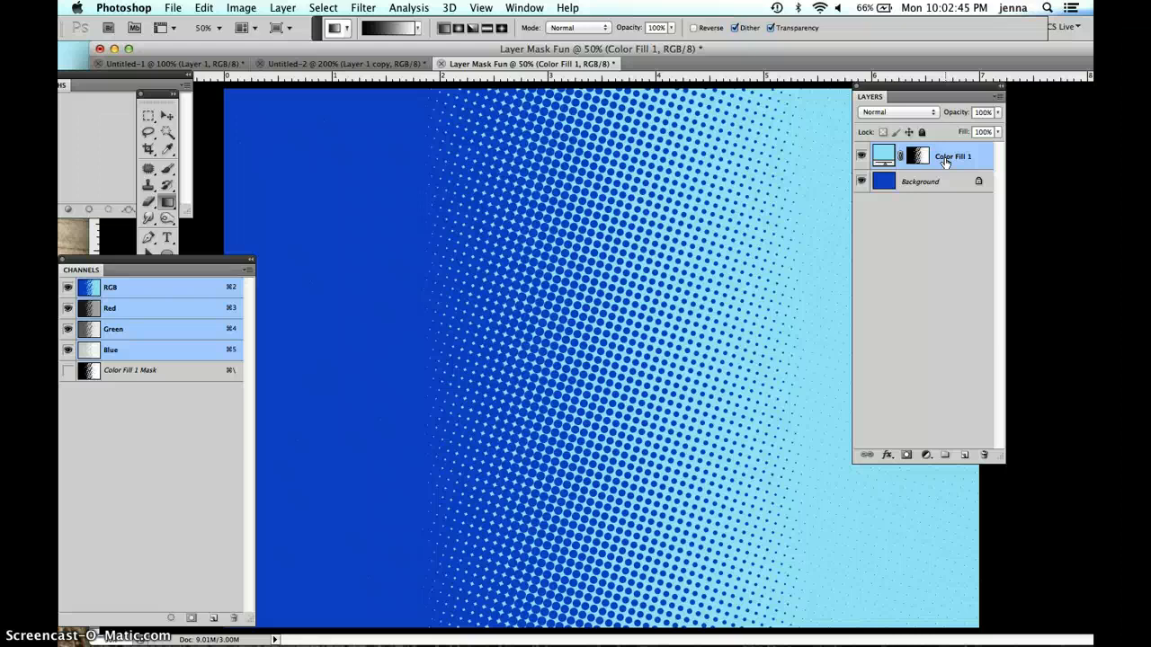
left_click(203, 8)
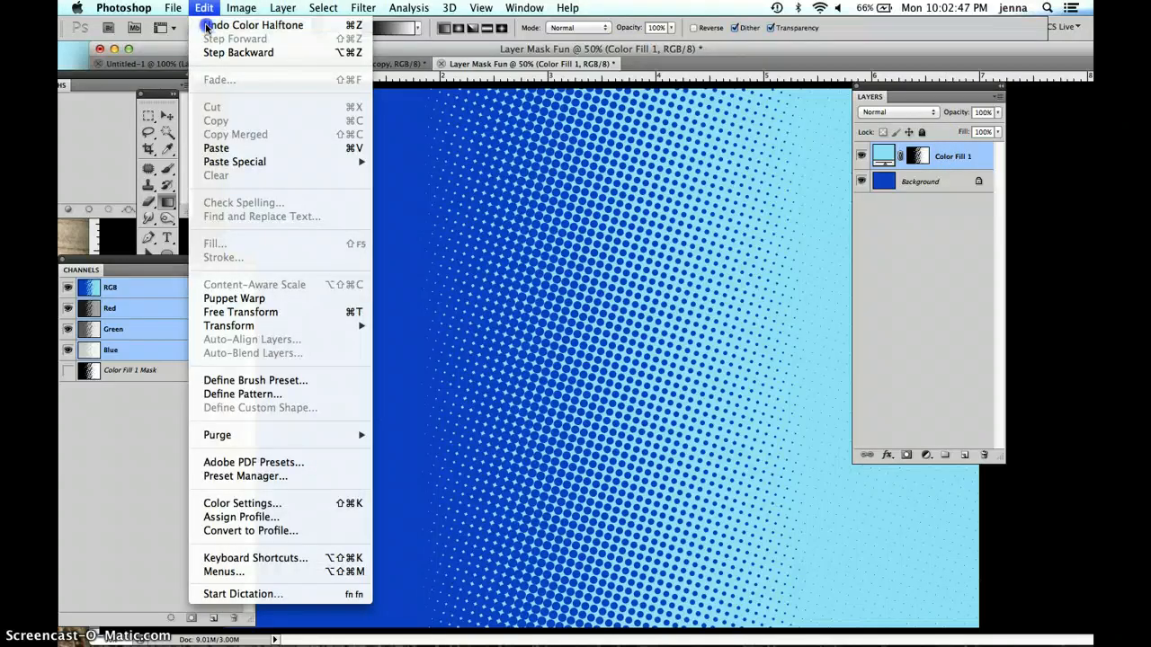
left_click(206, 25)
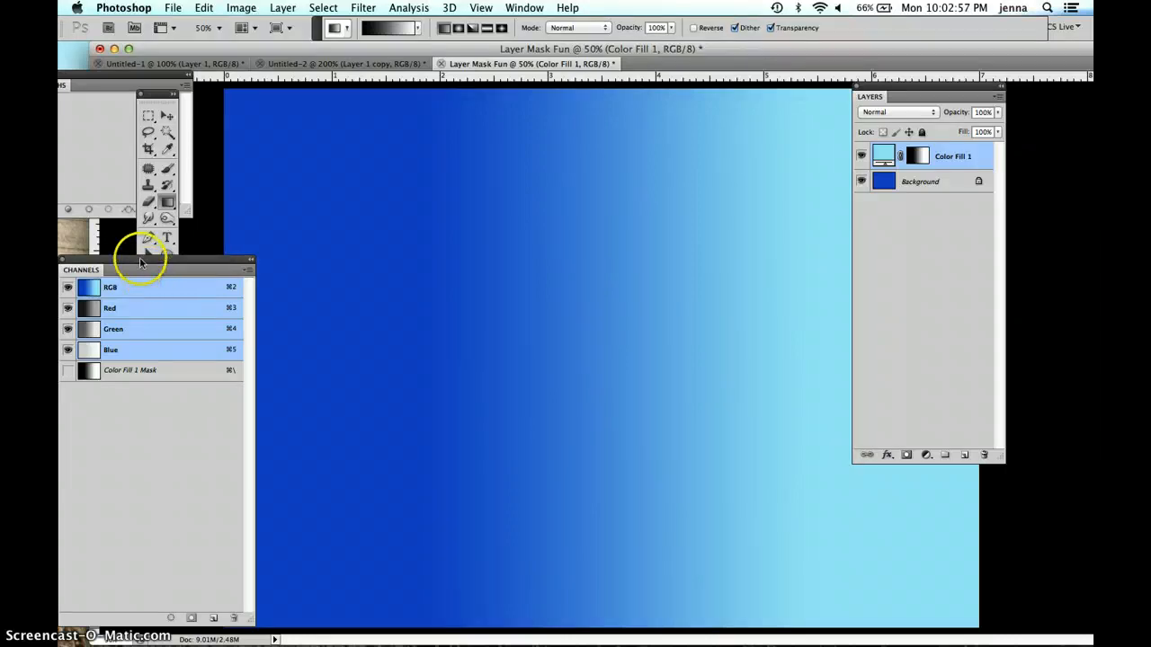
- Select the Color Fill 1 mask and show only its mask channel, hiding the RGB channels
left_click_drag(141, 259, 179, 134)
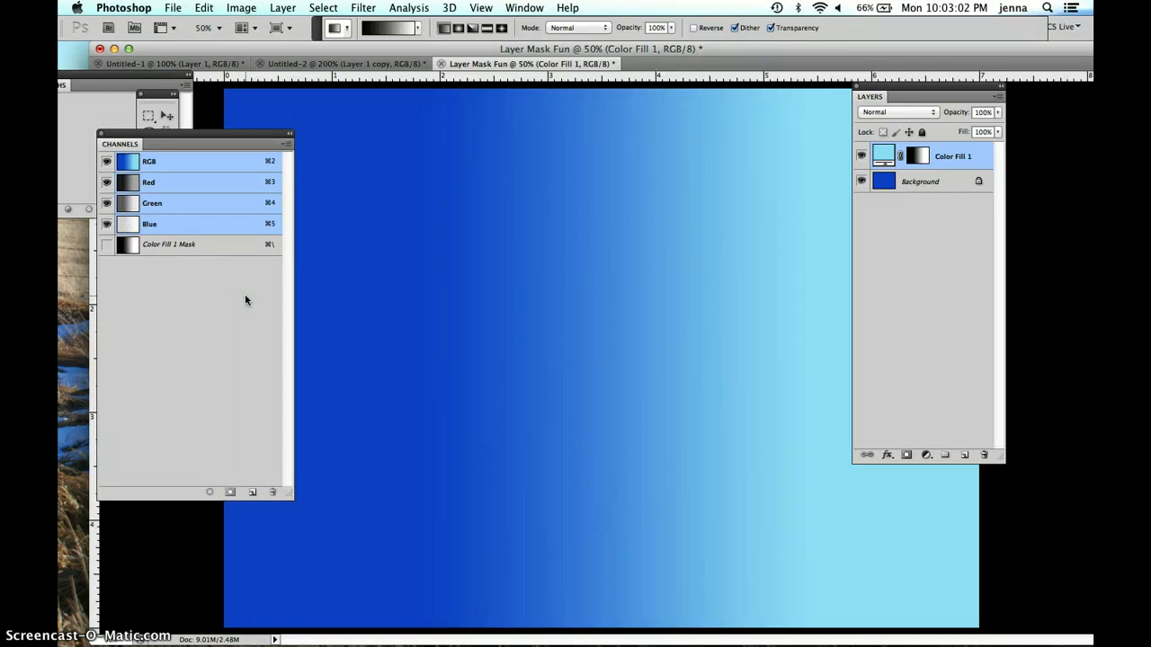
left_click(880, 156)
left_click(914, 158)
left_click(178, 247)
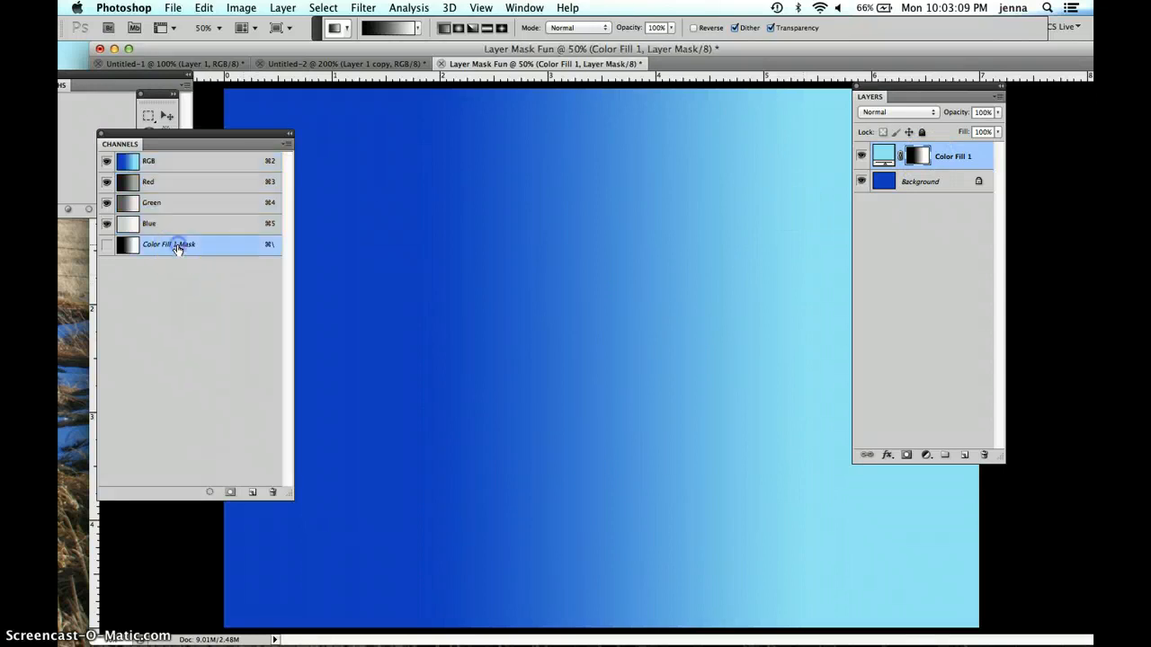
left_click(106, 248)
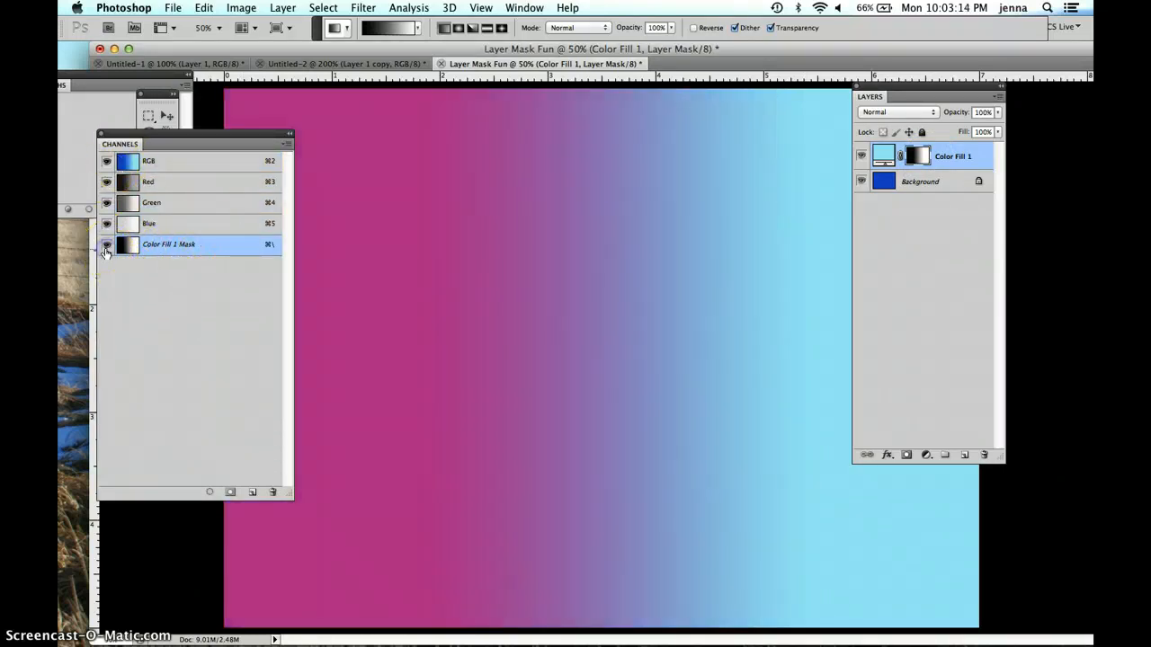
left_click(107, 160)
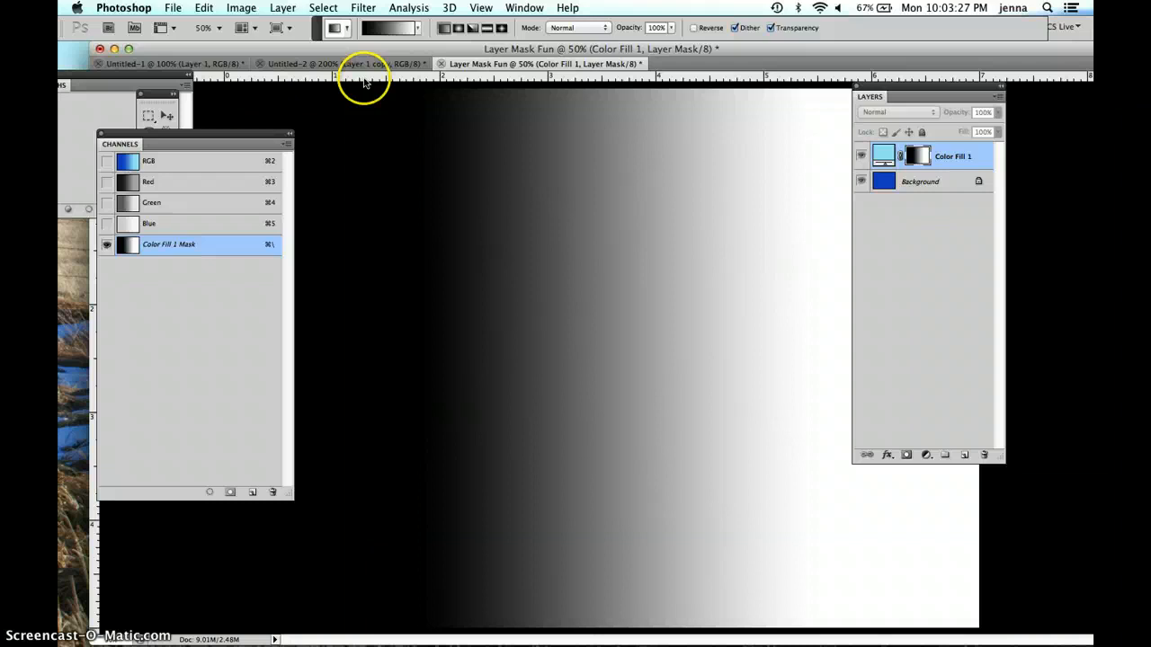
left_click(364, 10)
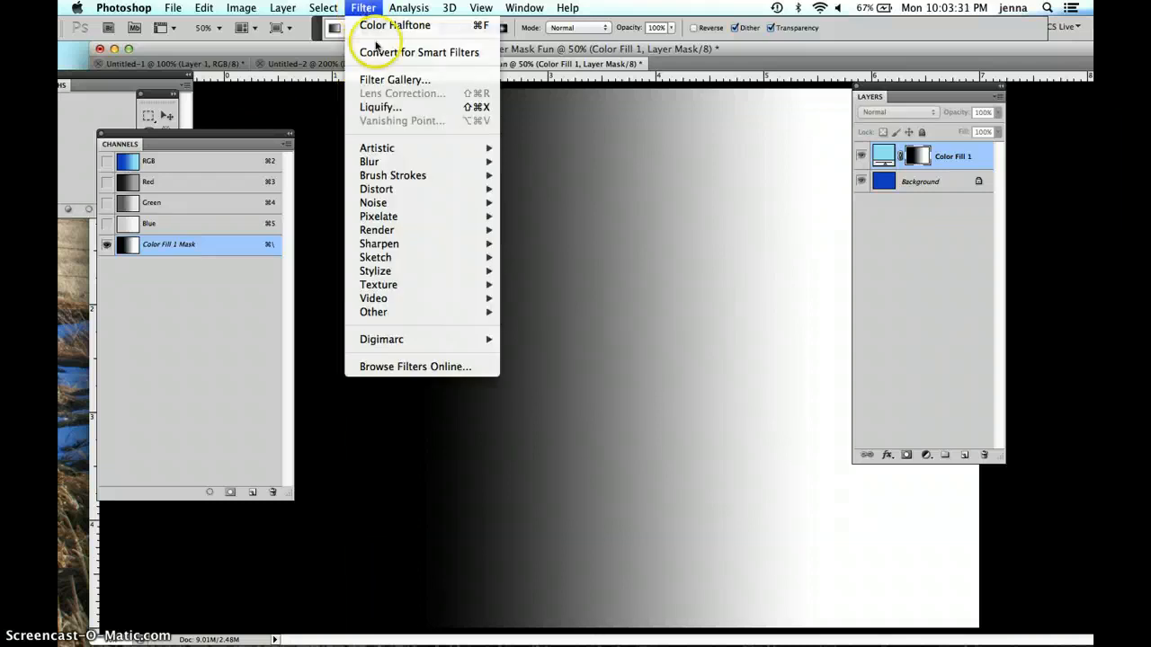
mouse_move(400, 190)
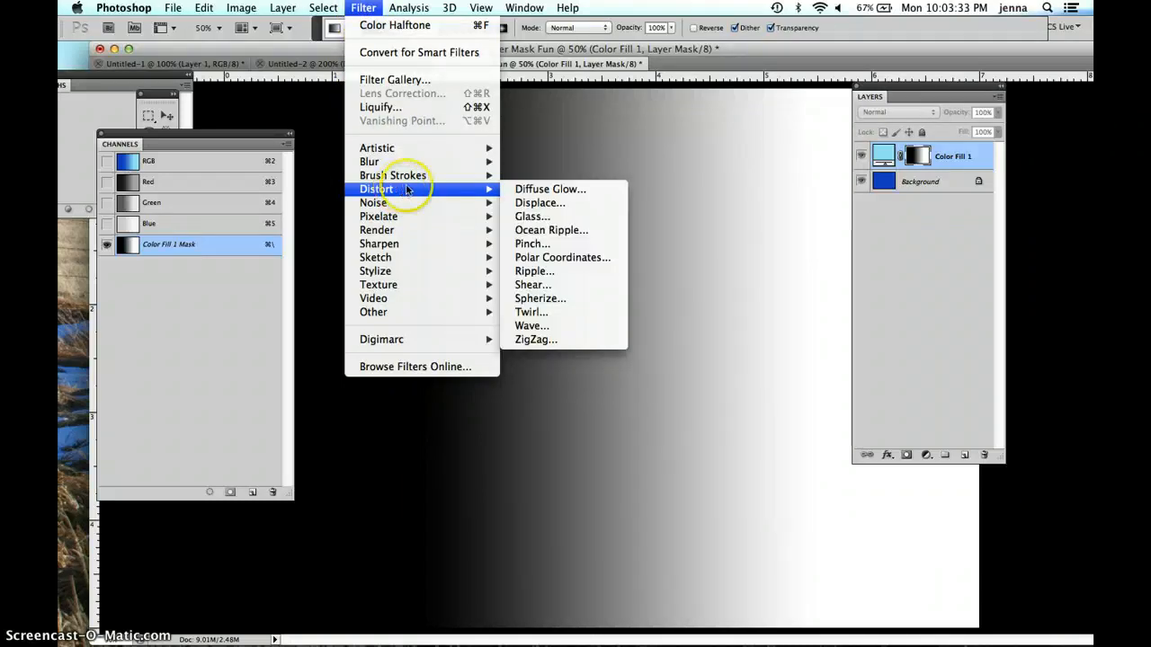
left_click(547, 338)
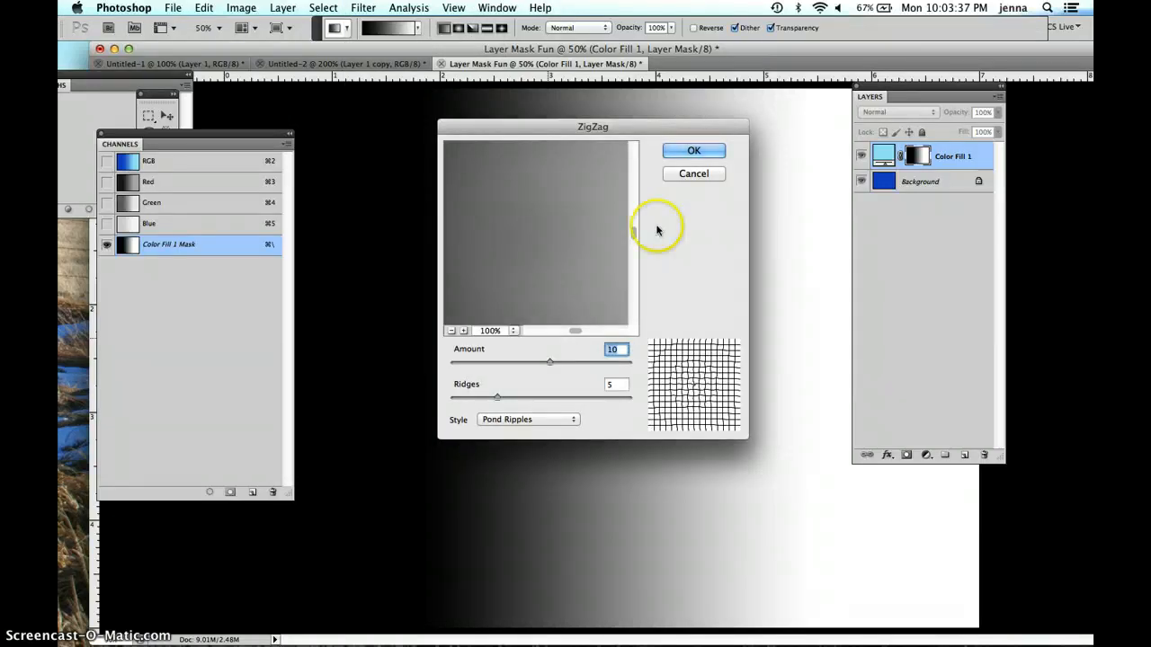
left_click(695, 174)
- Apply the Twirl distortion to the Color Fill 1 mask with an angle of 999 degrees
left_click(363, 7)
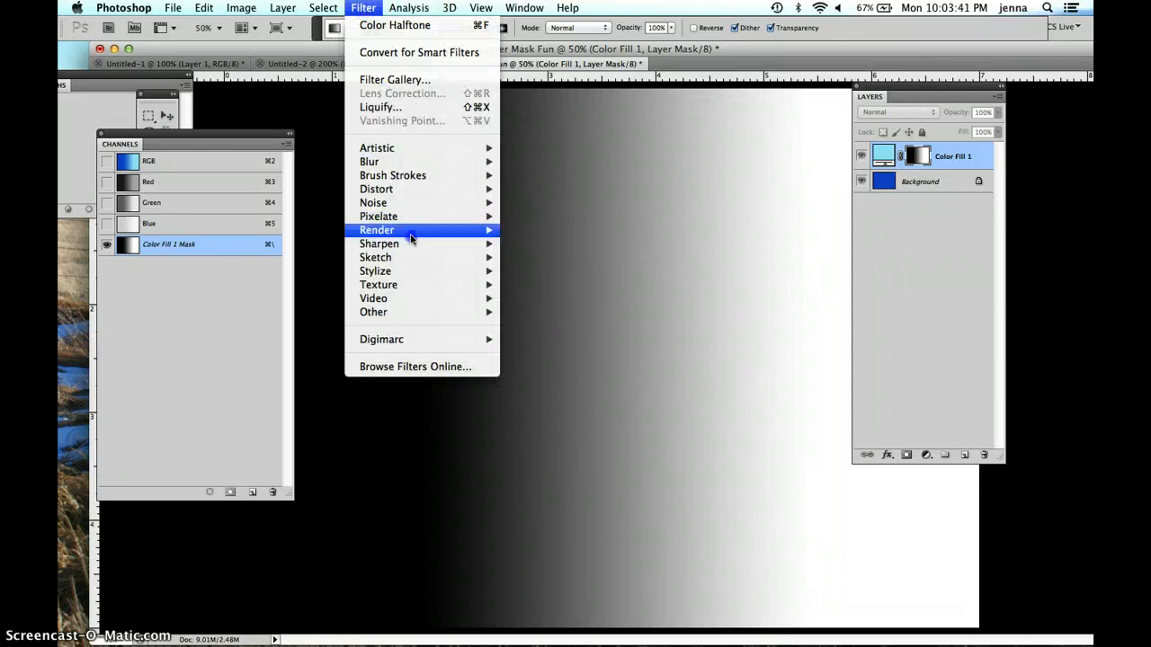
mouse_move(410, 249)
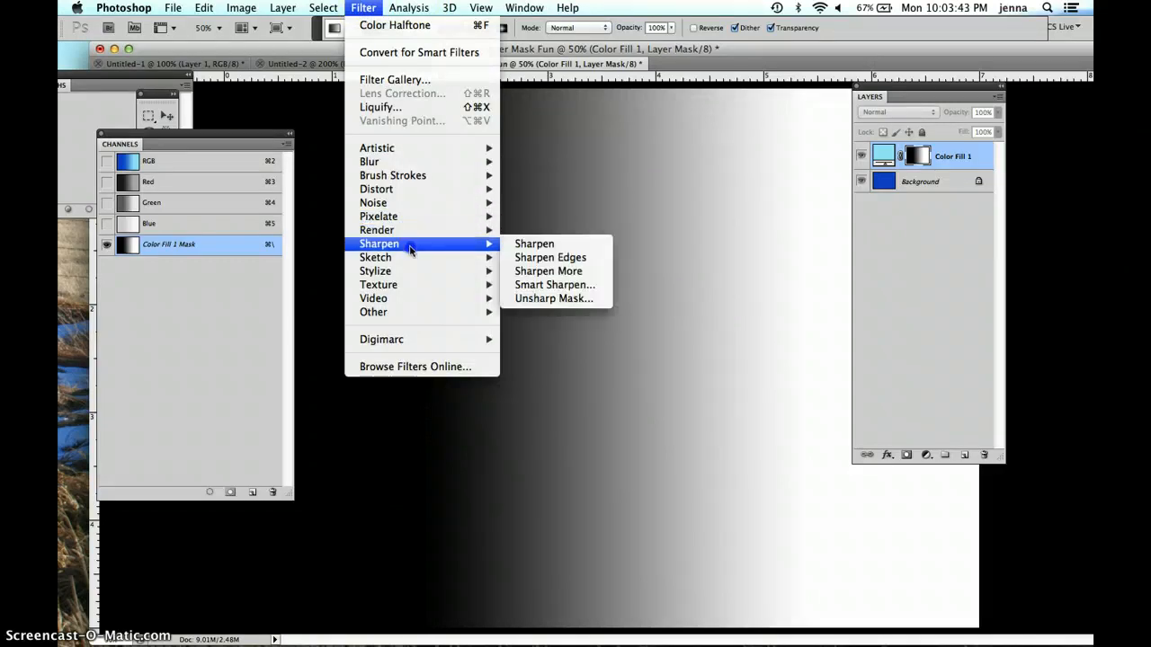
mouse_move(411, 190)
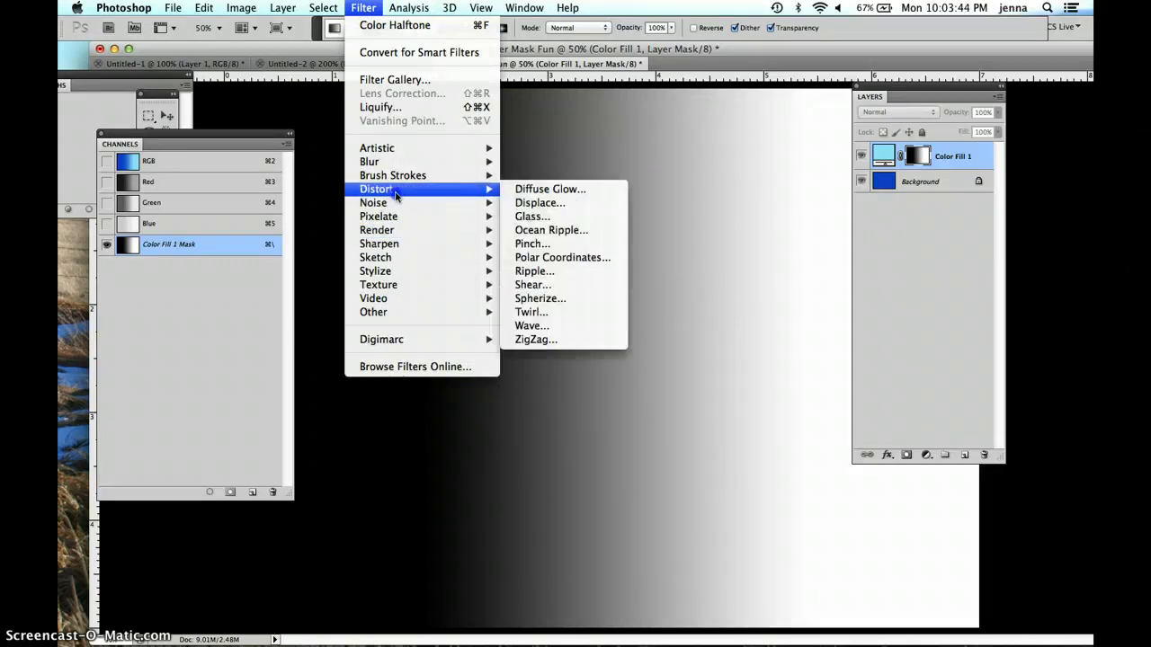
left_click(547, 313)
left_click(544, 382)
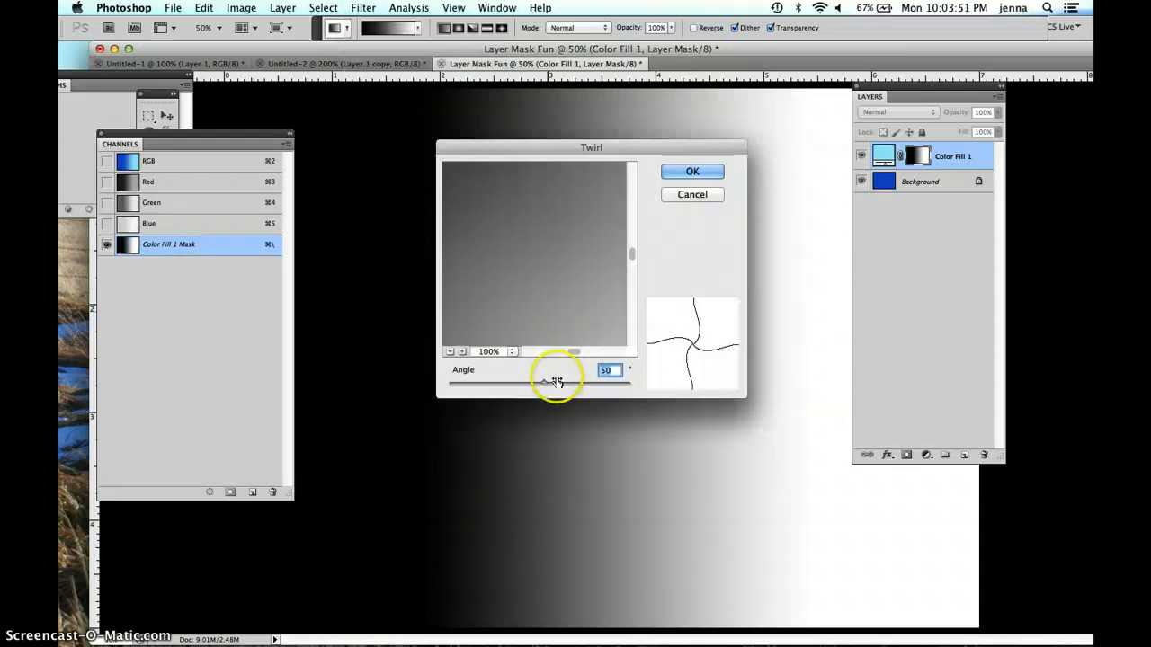
left_click_drag(544, 382, 631, 387)
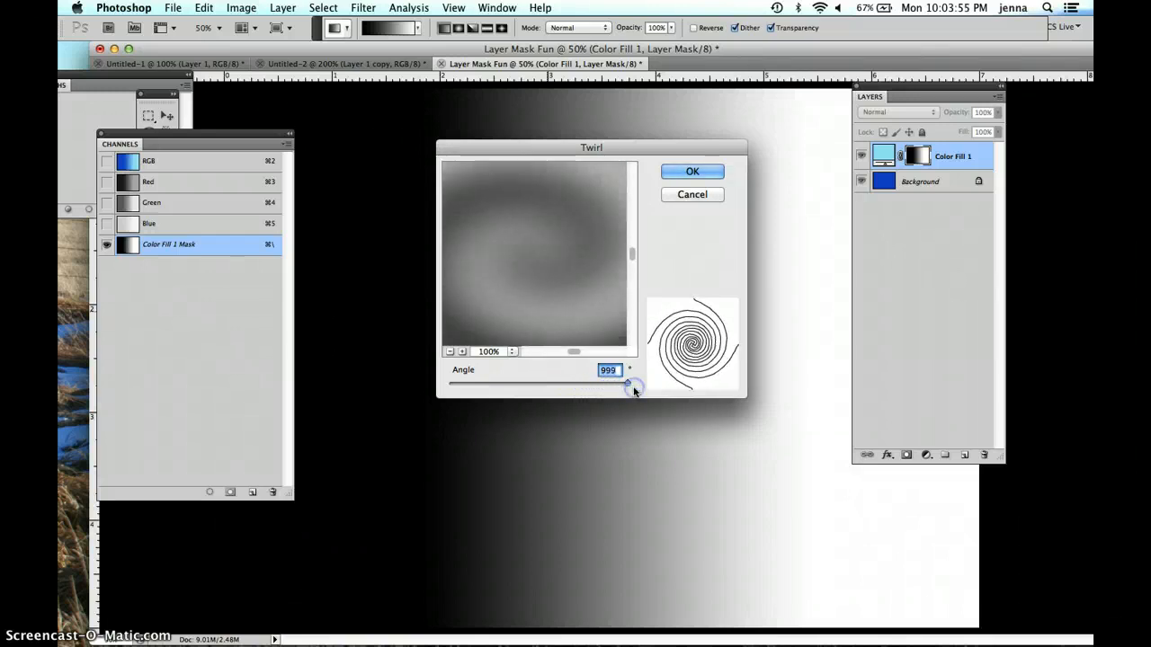
left_click(677, 169)
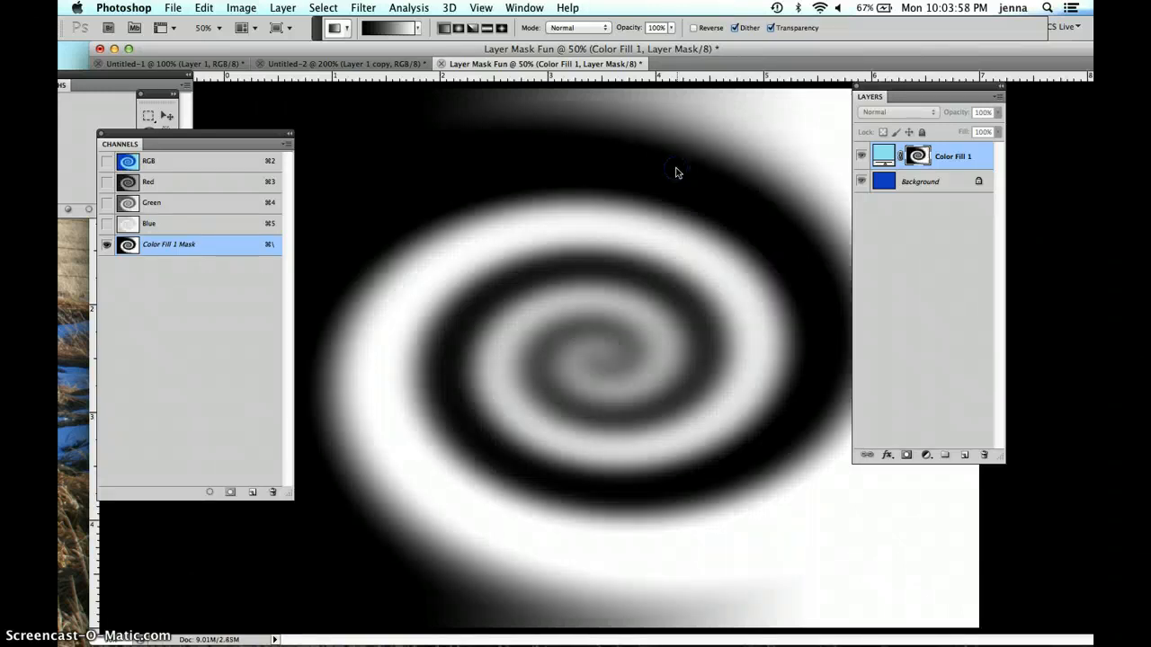
left_click(365, 8)
left_click(371, 26)
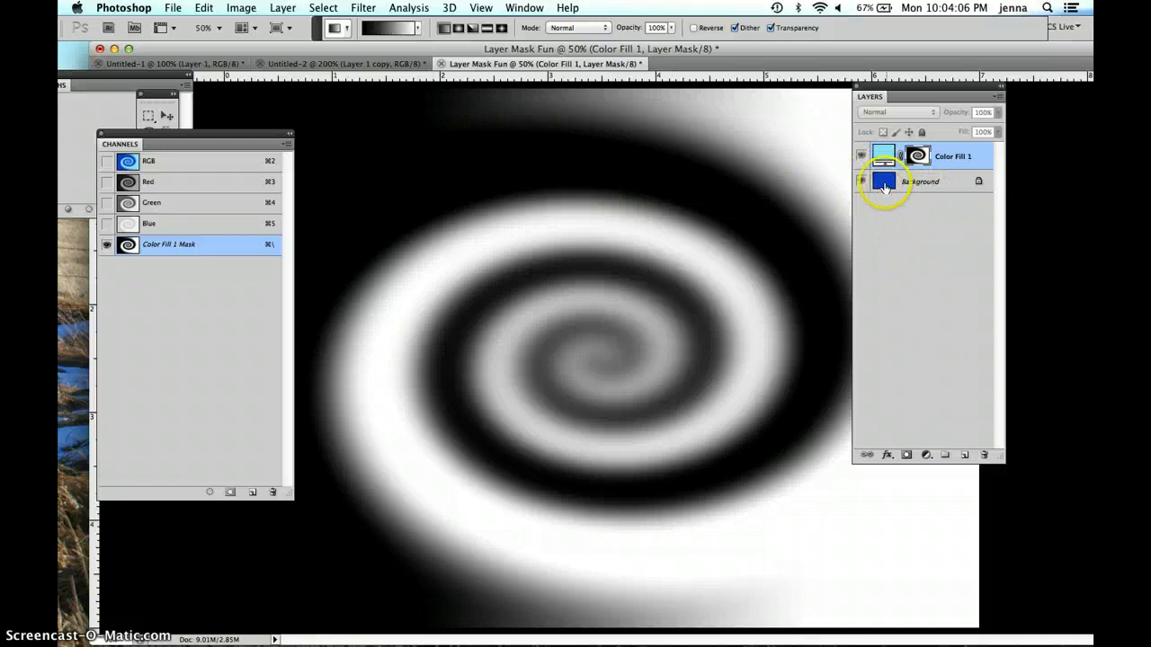
- Apply the ZigZag distortion to the twirled Color Fill 1 mask with Pond Ripples style, 20 ridges and a high amount
left_click(363, 9)
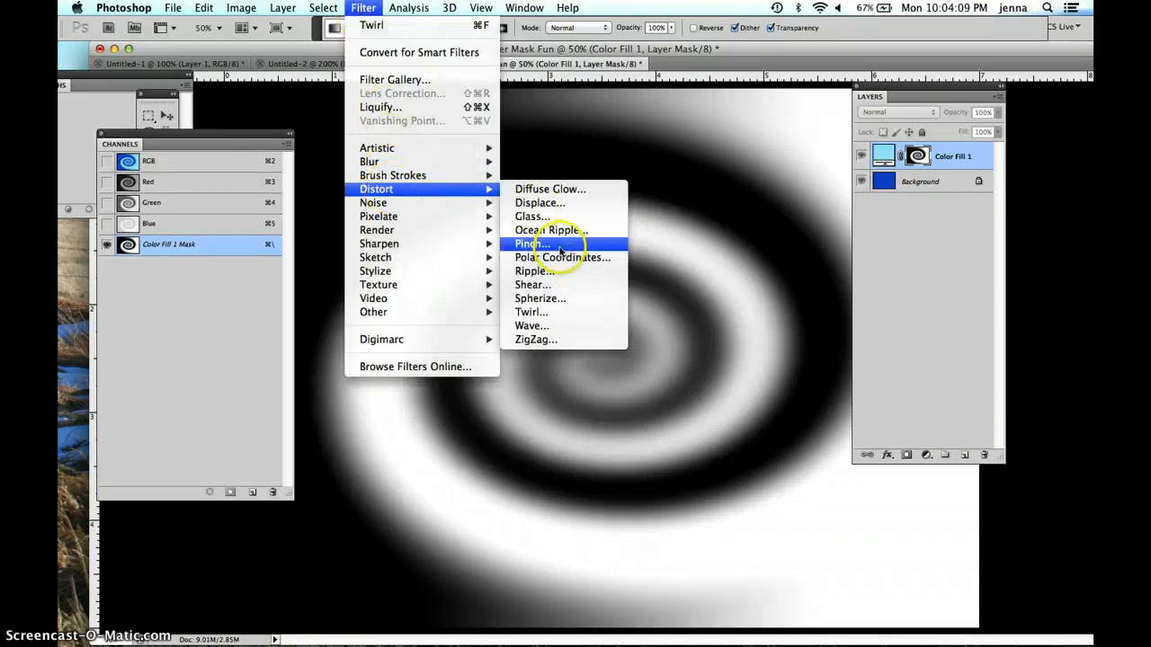
left_click(554, 339)
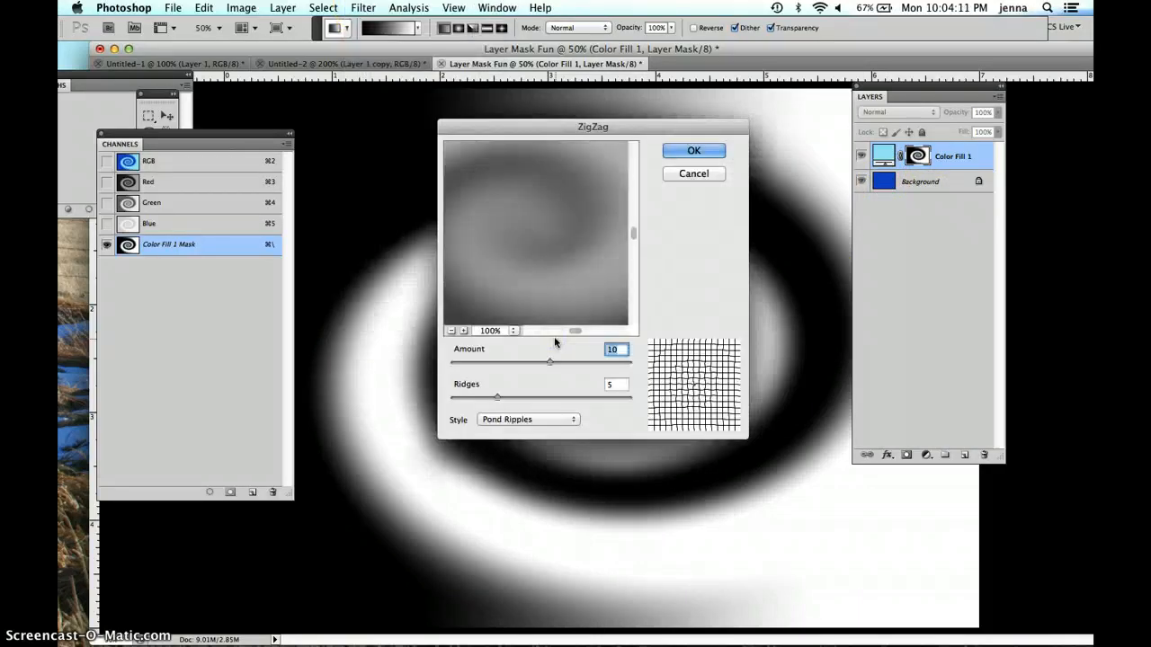
left_click_drag(497, 397, 633, 406)
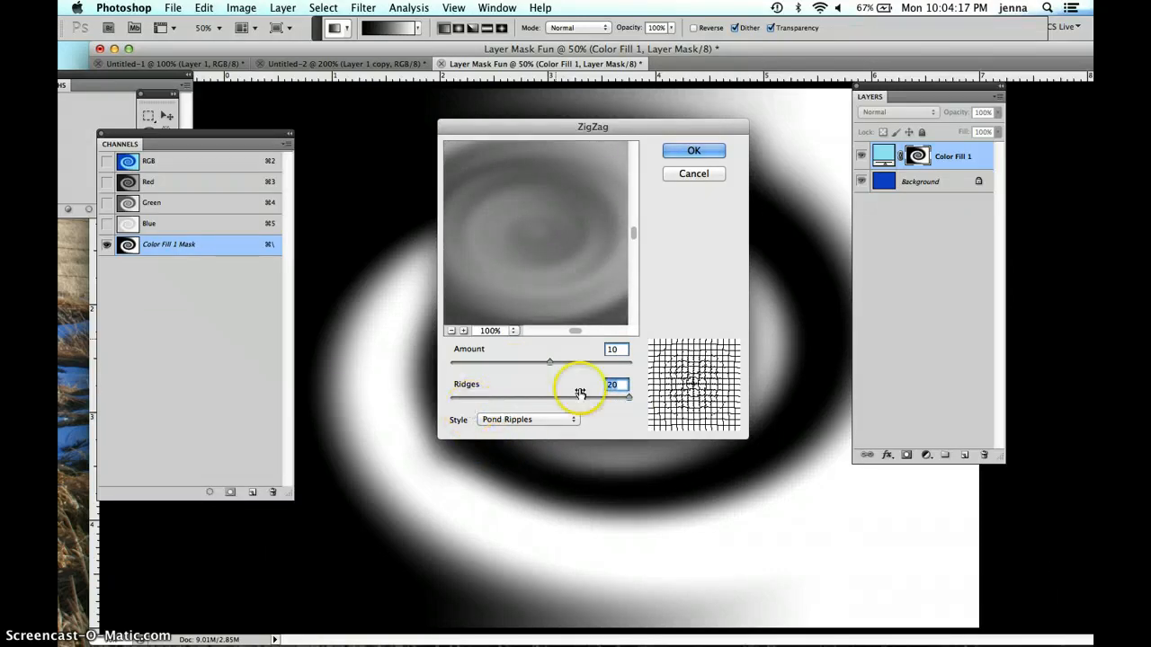
left_click_drag(549, 361, 617, 362)
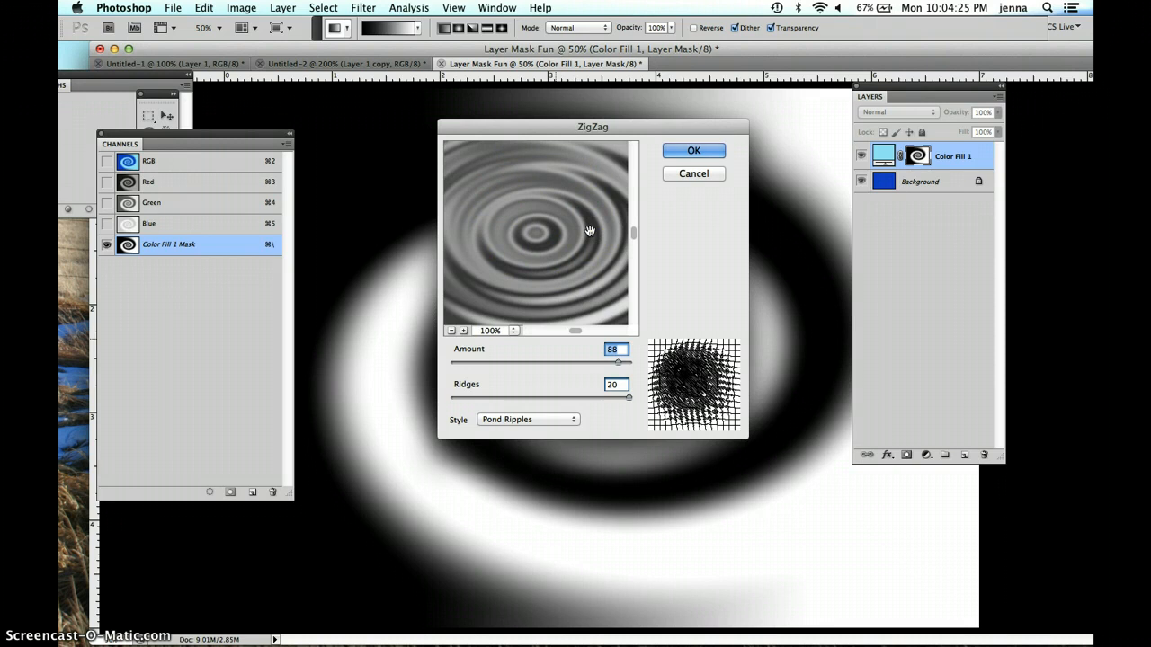
left_click_drag(527, 167, 515, 269)
left_click(480, 225)
left_click_drag(619, 367, 626, 363)
left_click(687, 152)
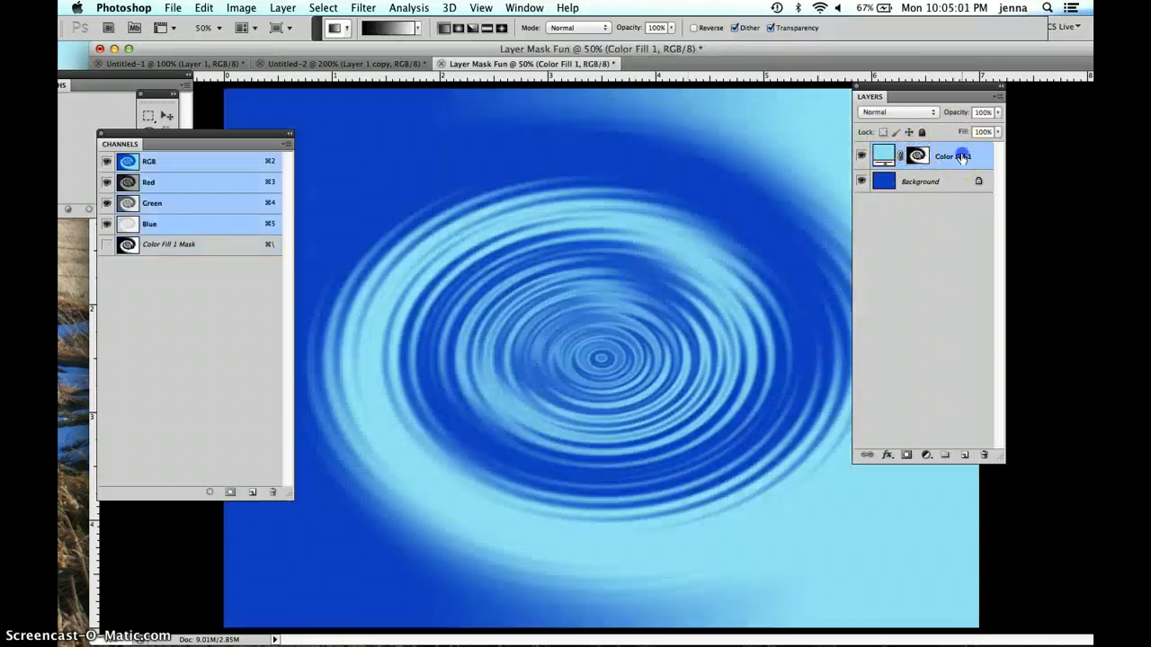
- Return the Color Fill 1 layer to the full RGB view and move the channel and layer lists off the rippled image
left_click(960, 156)
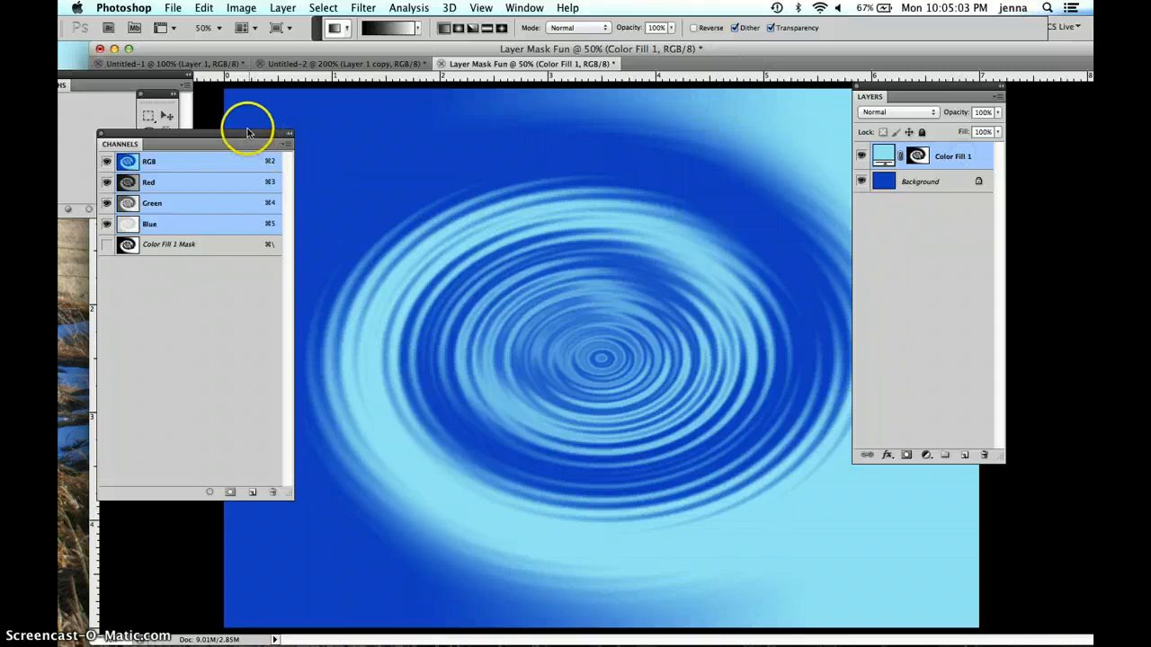
left_click_drag(250, 135, 134, 144)
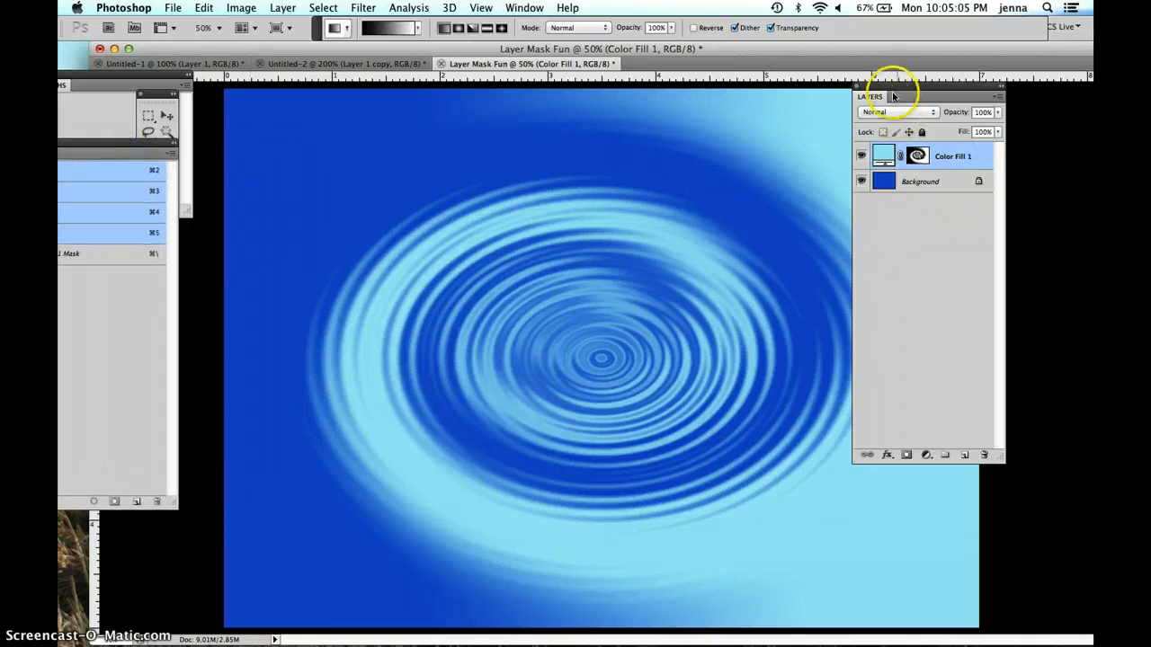
left_click_drag(890, 90, 935, 113)
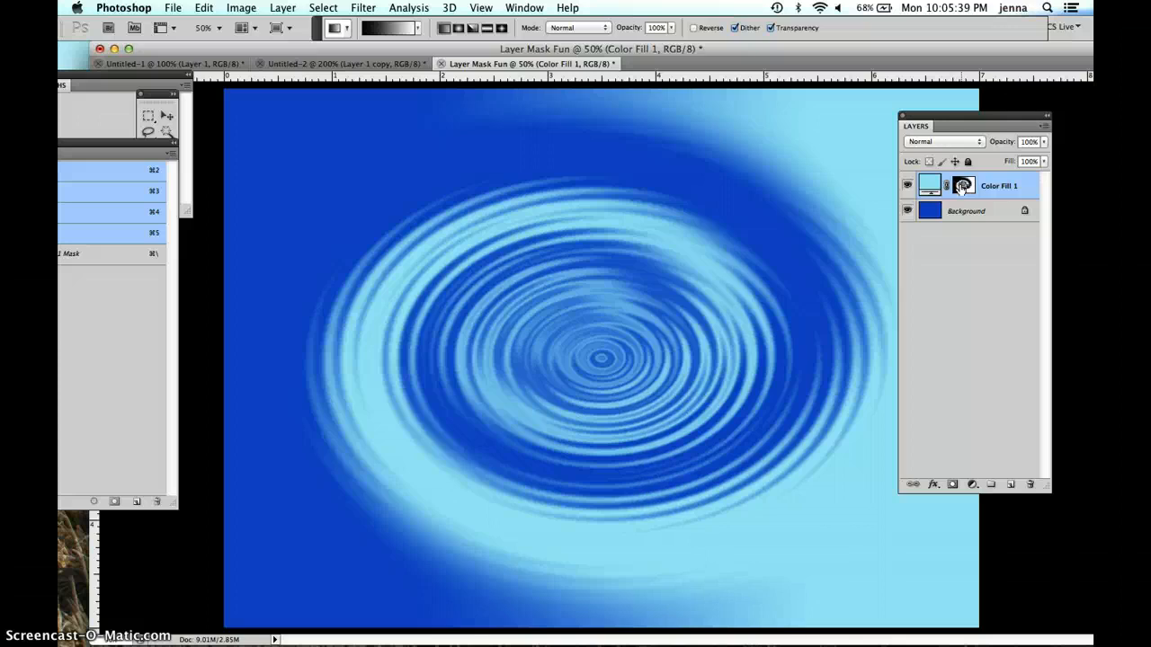
left_click(385, 98)
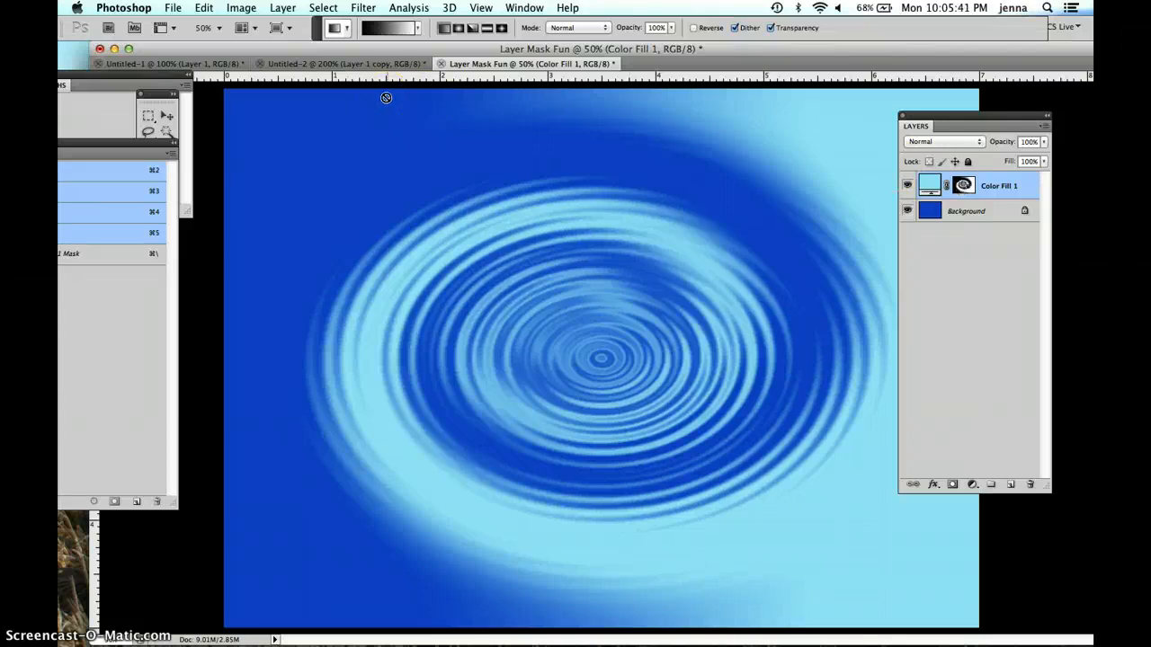